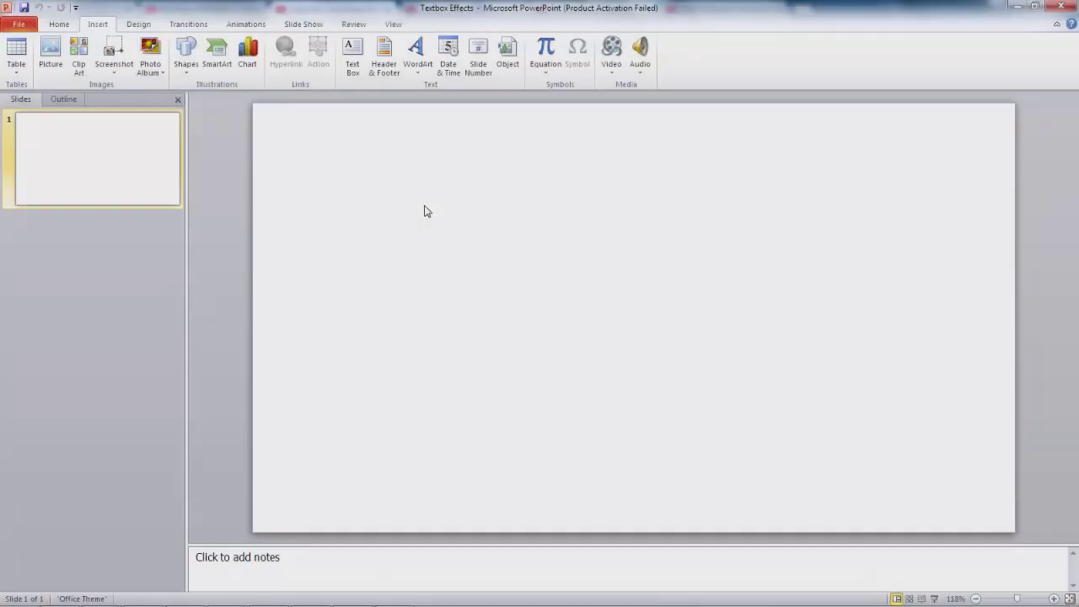
- Turn on Guides in the View tab so dashed centre lines cross the blank slide
{"action": "right_click", "coordinate": [426, 211]}
{"action": "right_click", "coordinate": [342, 188]}
{"action": "left_click", "coordinate": [318, 183]}
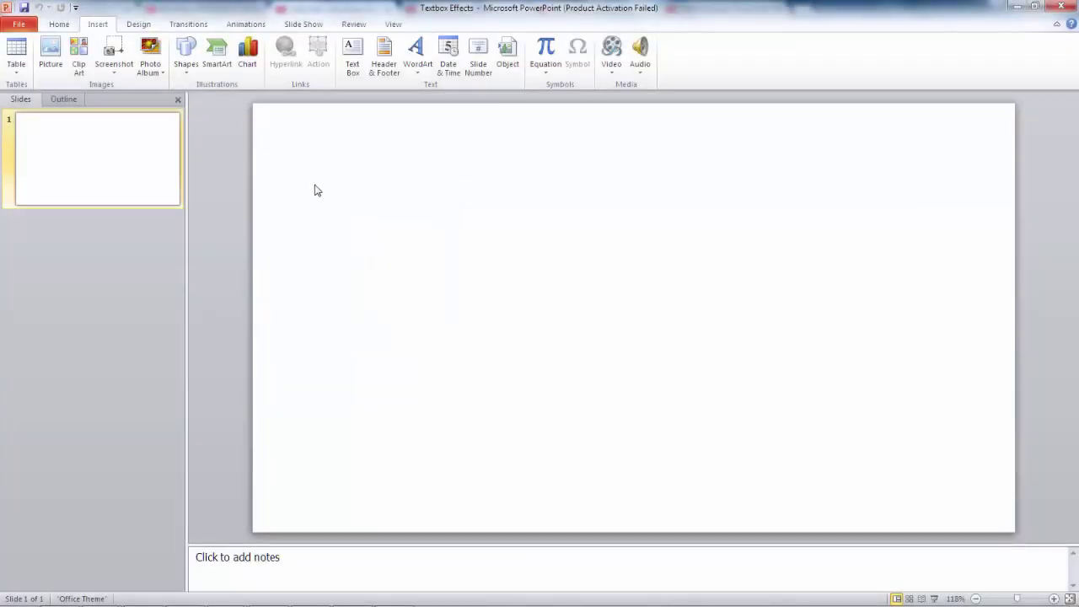
{"action": "left_click", "coordinate": [394, 24]}
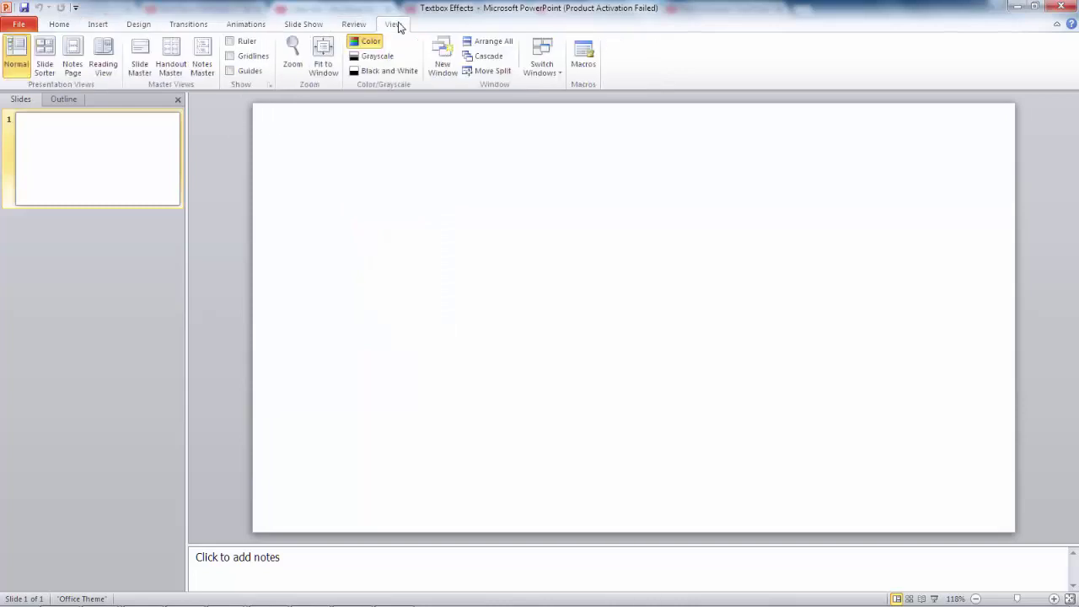
{"action": "left_click", "coordinate": [230, 71]}
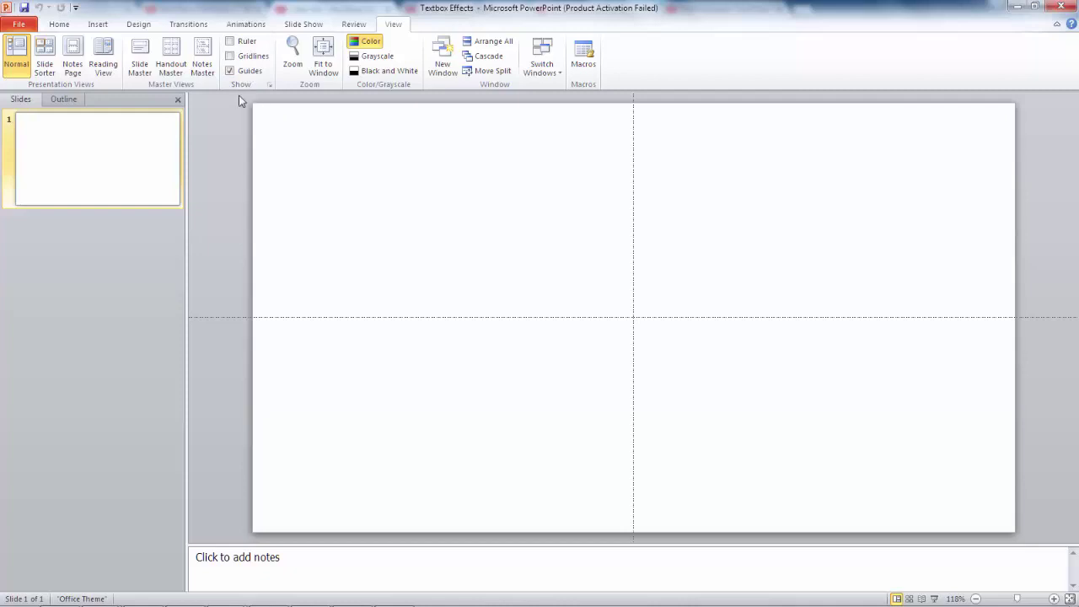
- Insert a text box reading GROTESQUE and enlarge its text to size 40
{"action": "left_click", "coordinate": [102, 27]}
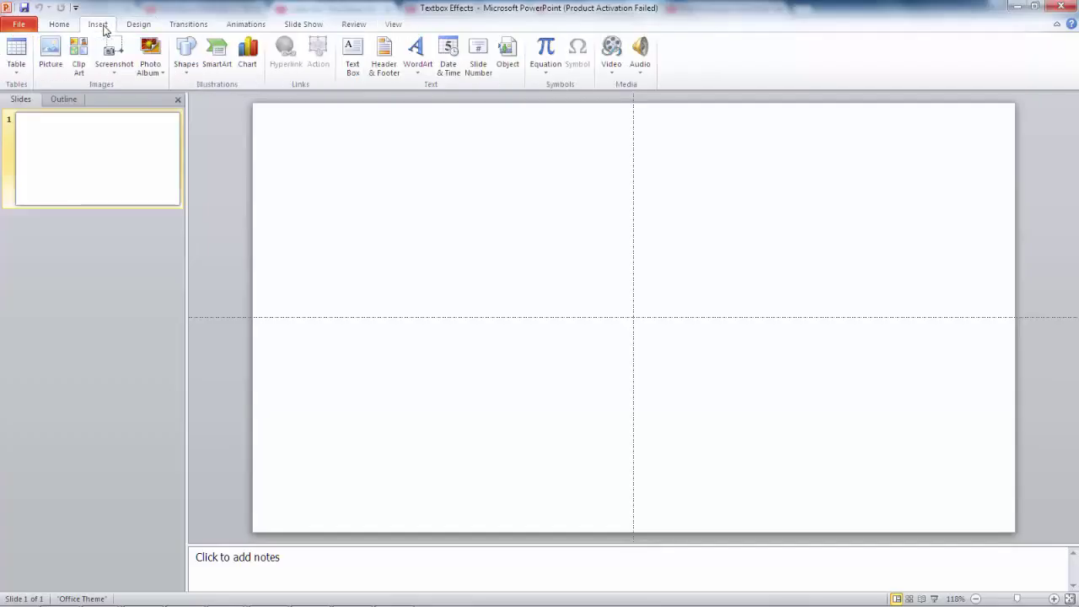
{"action": "left_click", "coordinate": [353, 63]}
{"action": "left_click", "coordinate": [456, 300]}
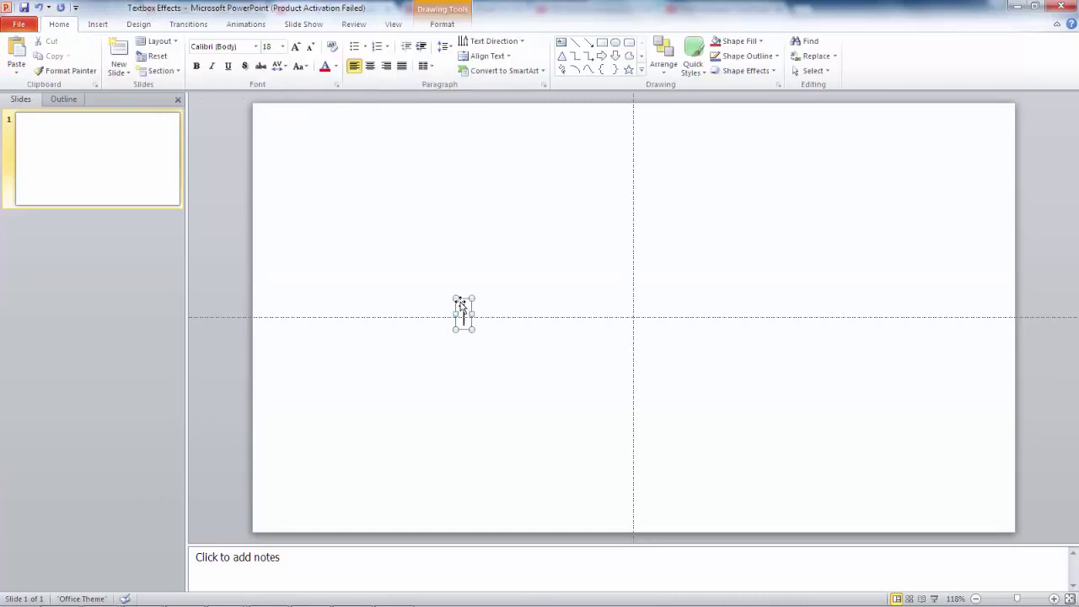
{"action": "type", "text": "GROTEASUE"}
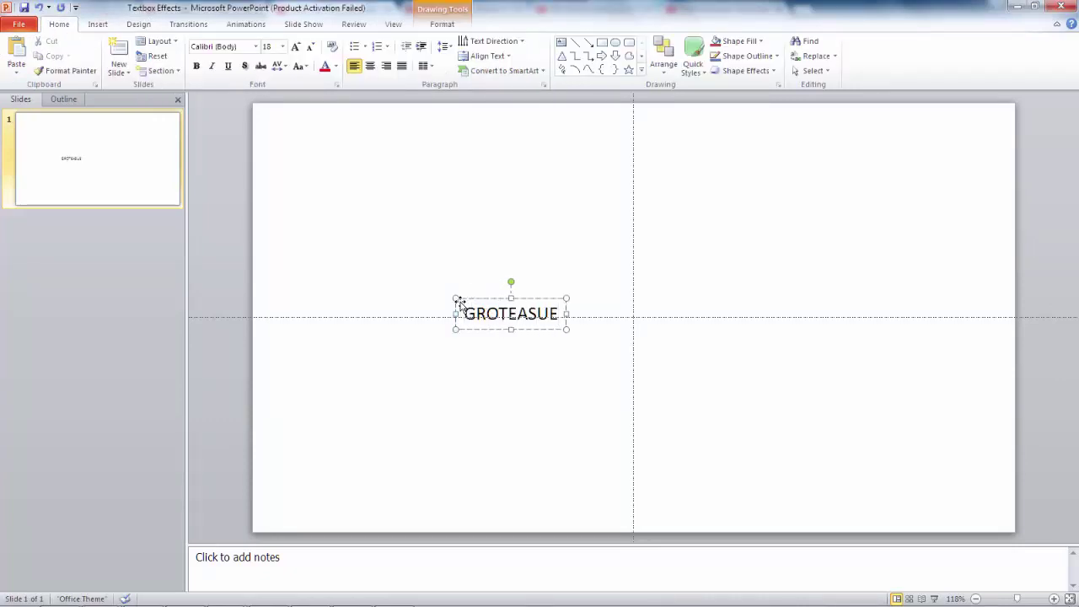
{"action": "key", "text": "ctrl+a"}
{"action": "type", "text": "GROTESQUE"}
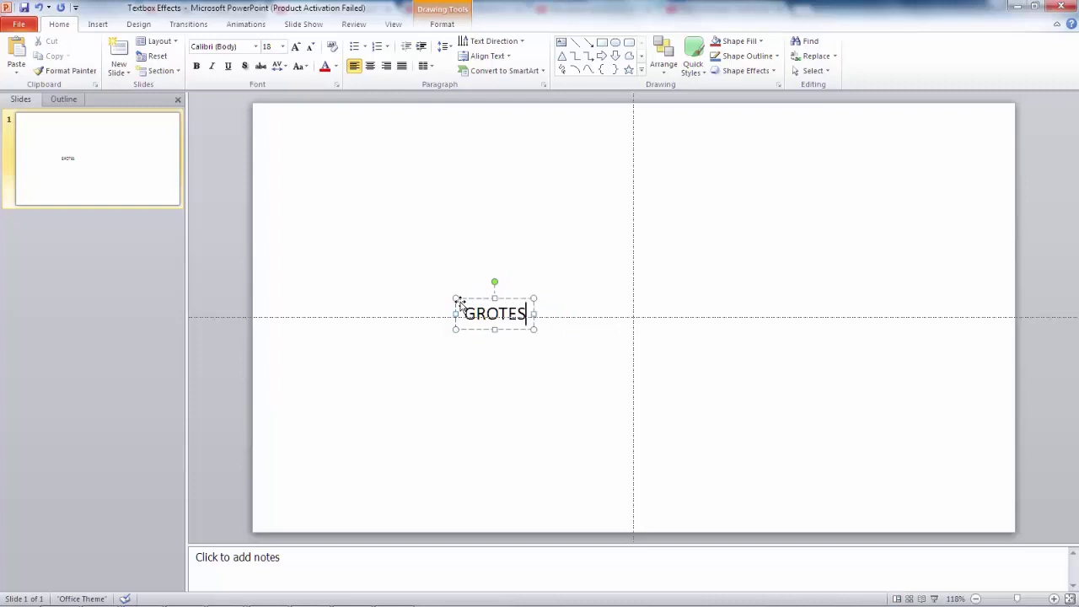
{"action": "key", "text": "ctrl+a"}
{"action": "key", "text": "ctrl+shift+period"}
{"action": "key", "text": "ctrl+shift+period"}
{"action": "key", "text": "ctrl+shift+period"}
{"action": "key", "text": "ctrl+shift+period"}
{"action": "key", "text": "ctrl+shift+period"}
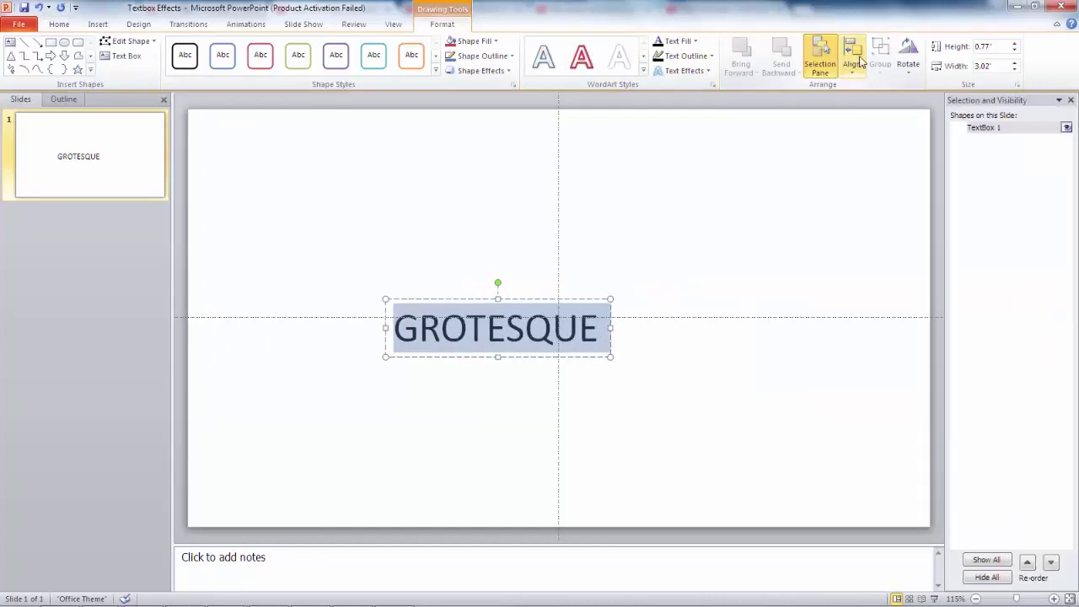
- Centre the GROTESQUE text box horizontally and vertically on the slide
{"action": "left_click", "coordinate": [852, 63]}
{"action": "left_click", "coordinate": [1071, 100]}
{"action": "left_click", "coordinate": [1070, 100]}
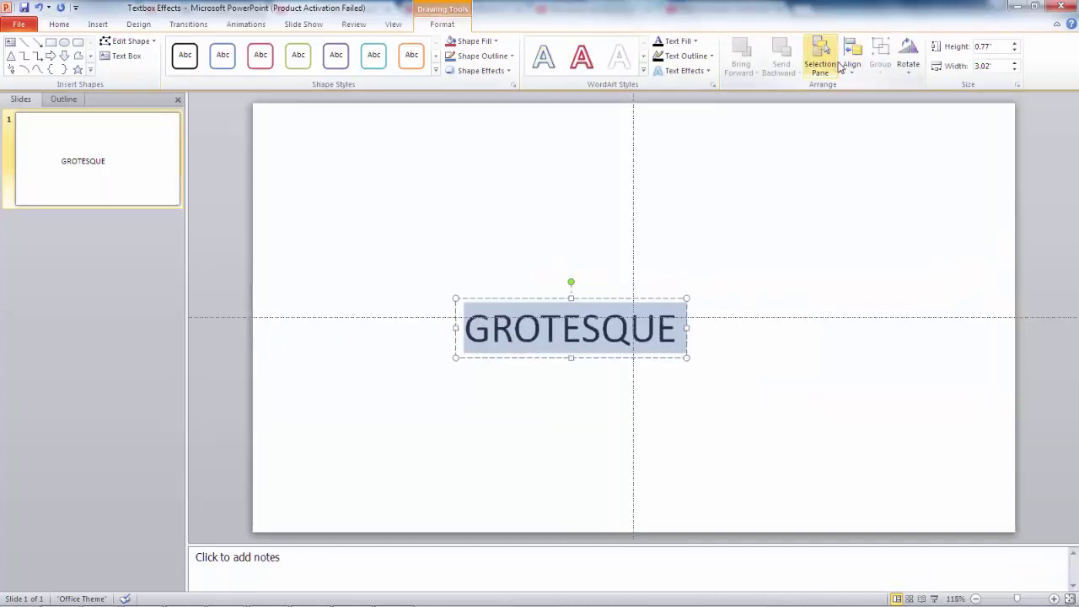
{"action": "left_click", "coordinate": [856, 67]}
{"action": "left_click", "coordinate": [877, 102]}
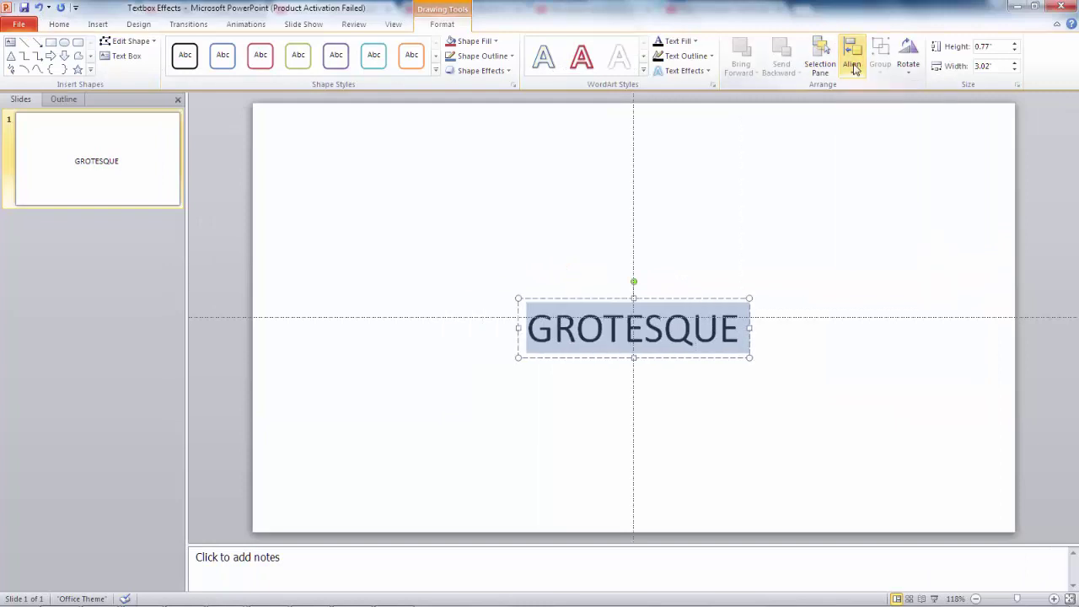
{"action": "left_click", "coordinate": [852, 63]}
{"action": "left_click", "coordinate": [883, 148]}
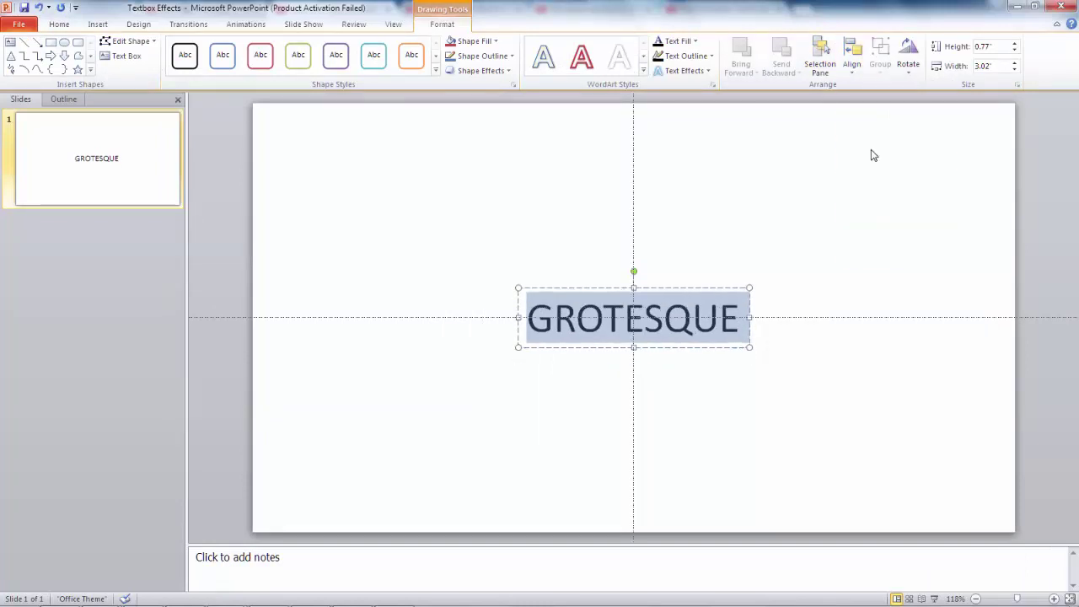
{"action": "left_click", "coordinate": [70, 25]}
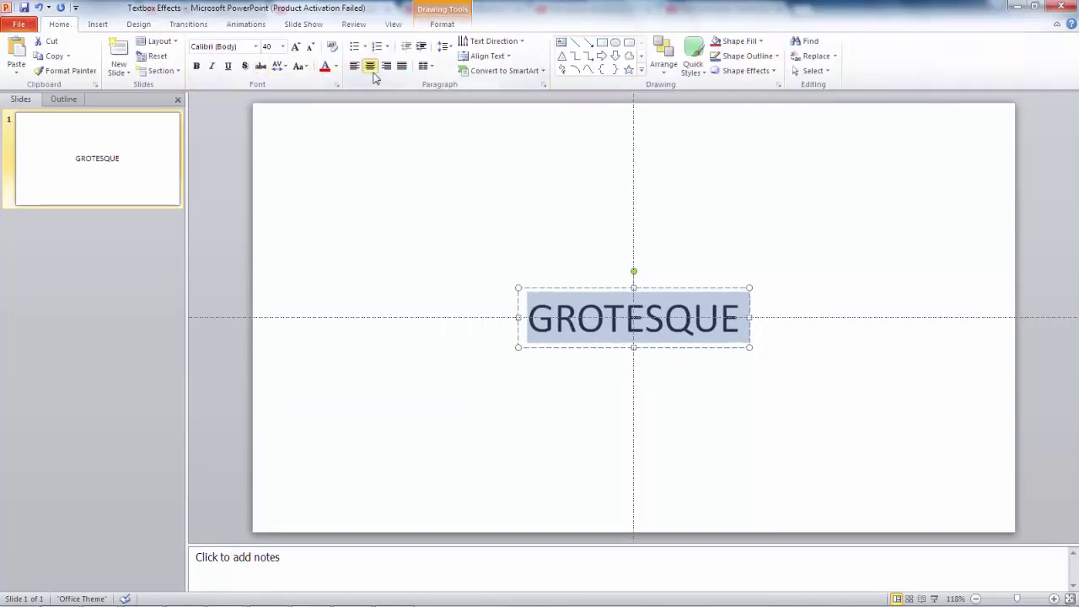
- Set the GROTESQUE font to Nexa Bold
{"action": "left_click", "coordinate": [220, 46]}
{"action": "type", "text": "Nexa Bold"}
{"action": "key", "text": "Return"}
{"action": "left_click", "coordinate": [700, 312]}
{"action": "scroll", "coordinate": [742, 308], "scroll_direction": "up", "scroll_amount": 5}
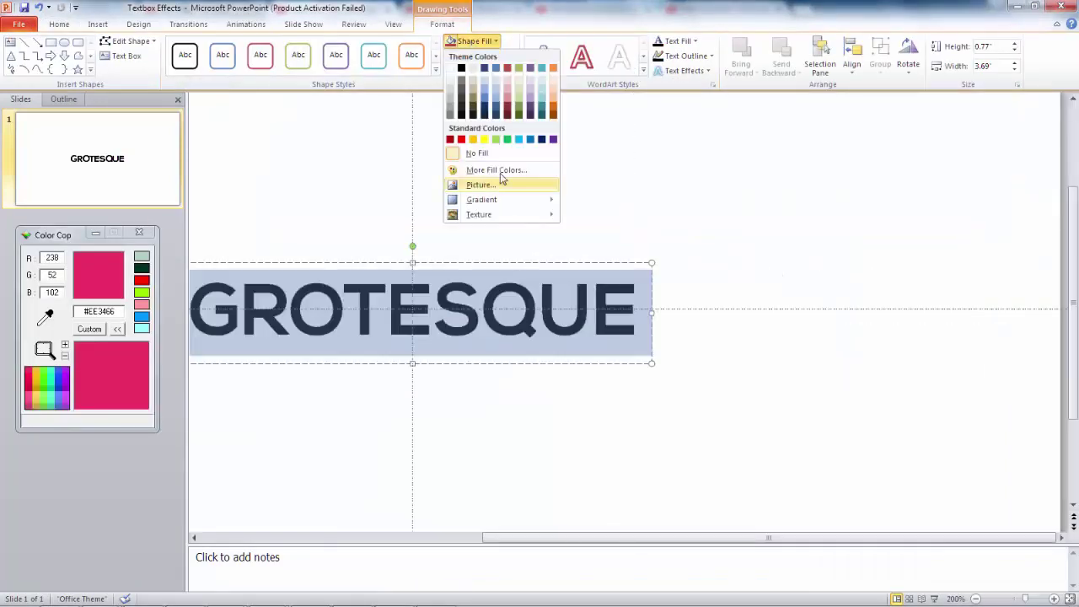
- Colour the GROTESQUE text pink using RGB 238, 52, 102
{"action": "left_click", "coordinate": [711, 41]}
{"action": "left_click", "coordinate": [681, 171]}
{"action": "key", "text": "Tab"}
{"action": "type", "text": "52"}
{"action": "key", "text": "Tab"}
{"action": "type", "text": "102"}
{"action": "key", "text": "Return"}
{"action": "left_click", "coordinate": [469, 444]}
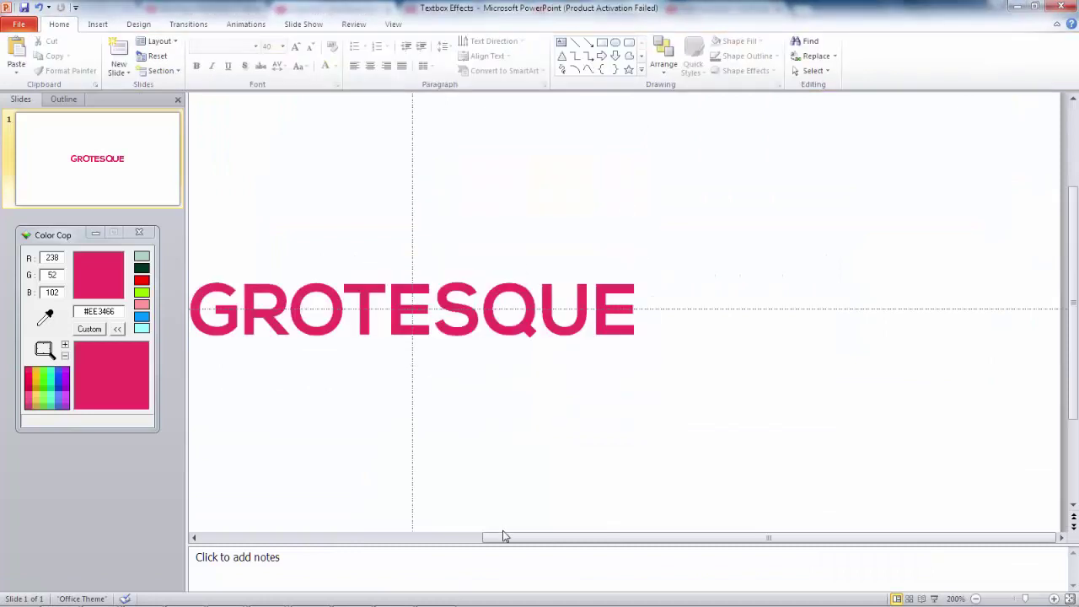
{"action": "scroll", "coordinate": [470, 444], "scroll_direction": "left", "scroll_amount": 3}
{"action": "scroll", "coordinate": [474, 428], "scroll_direction": "down", "scroll_amount": 3}
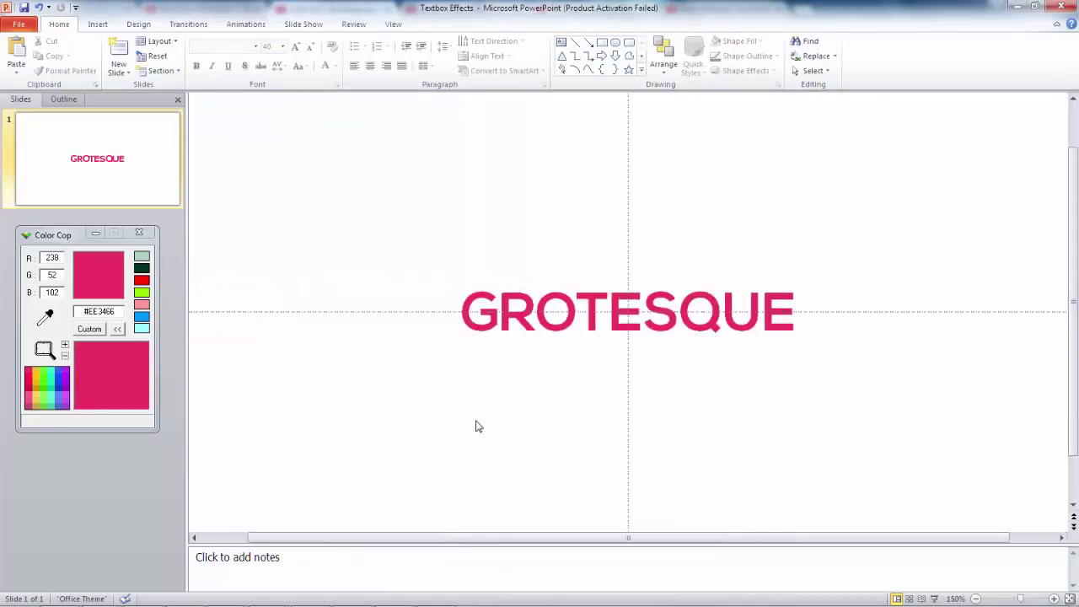
{"action": "scroll", "coordinate": [477, 427], "scroll_direction": "down", "scroll_amount": 1}
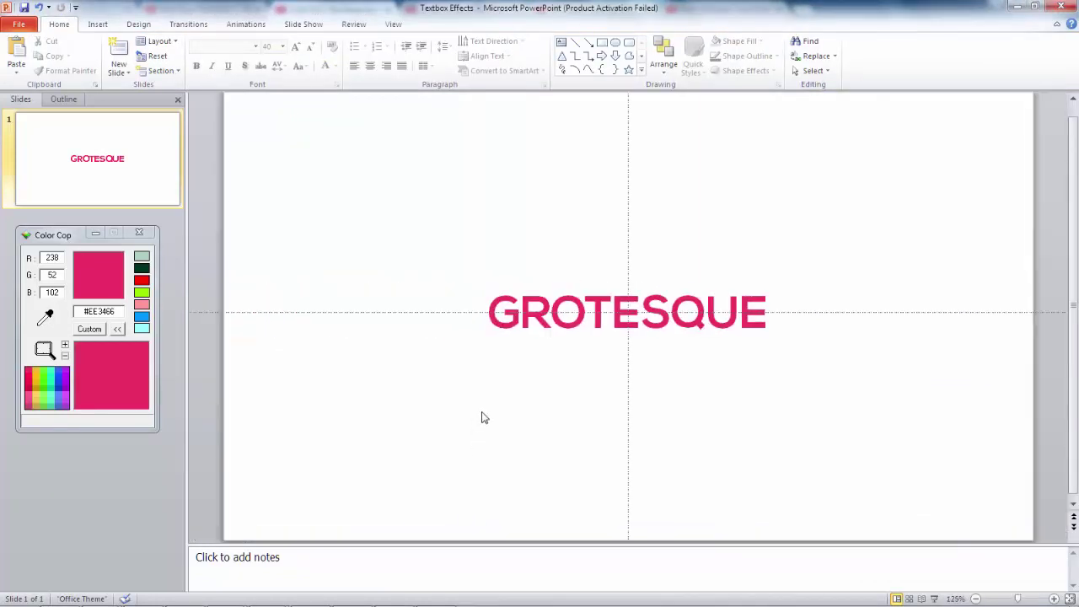
- Draw a rectangle below GROTESQUE and widen it evenly on both sides
{"action": "left_click", "coordinate": [97, 24]}
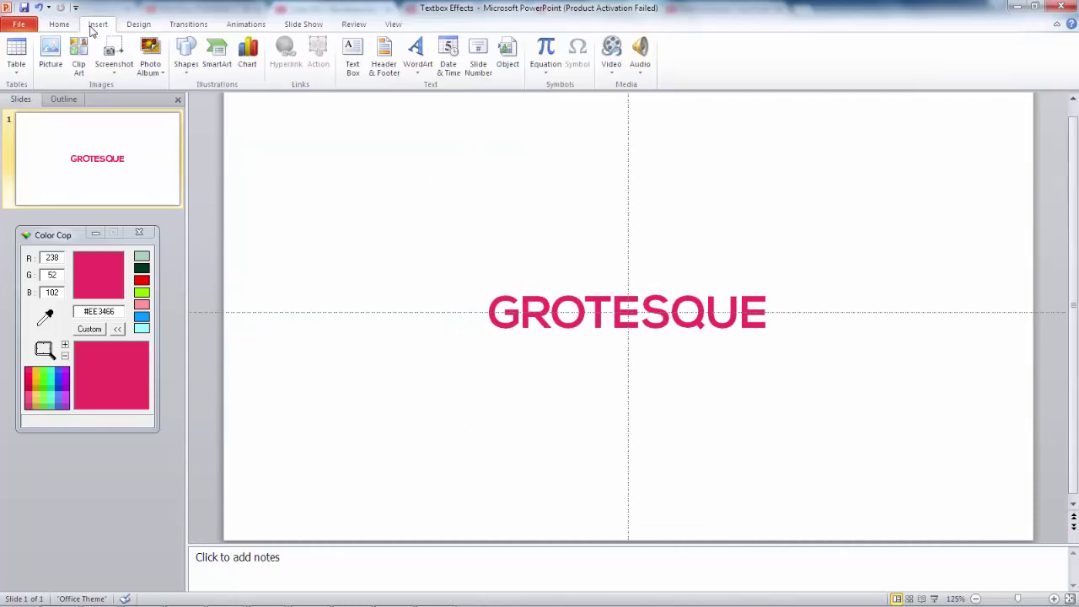
{"action": "left_click", "coordinate": [187, 68]}
{"action": "left_click", "coordinate": [220, 100]}
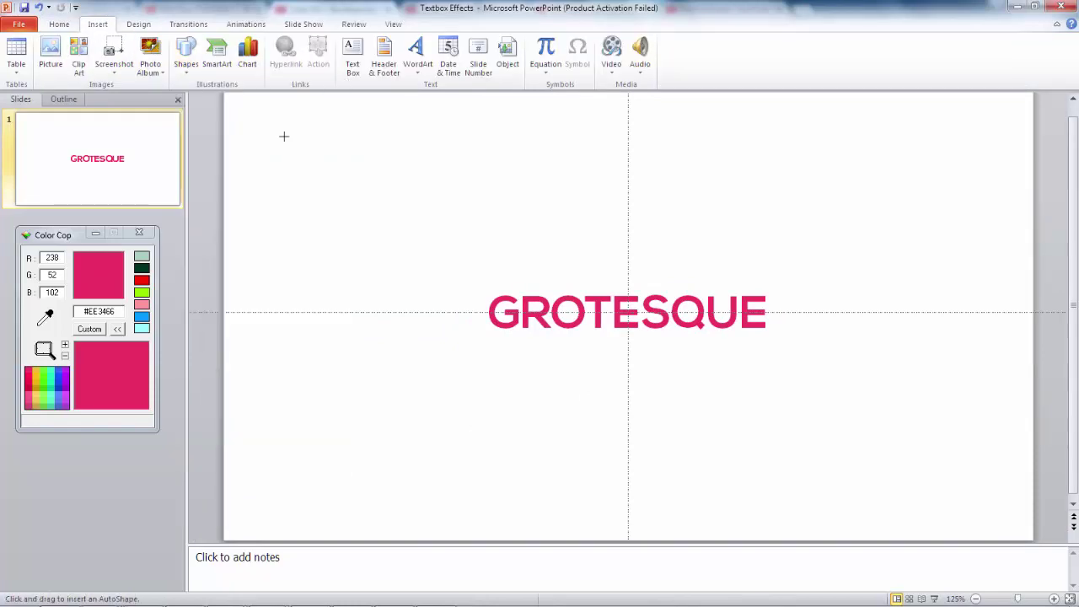
{"action": "left_click_drag", "start_coordinate": [486, 345], "coordinate": [771, 534]}
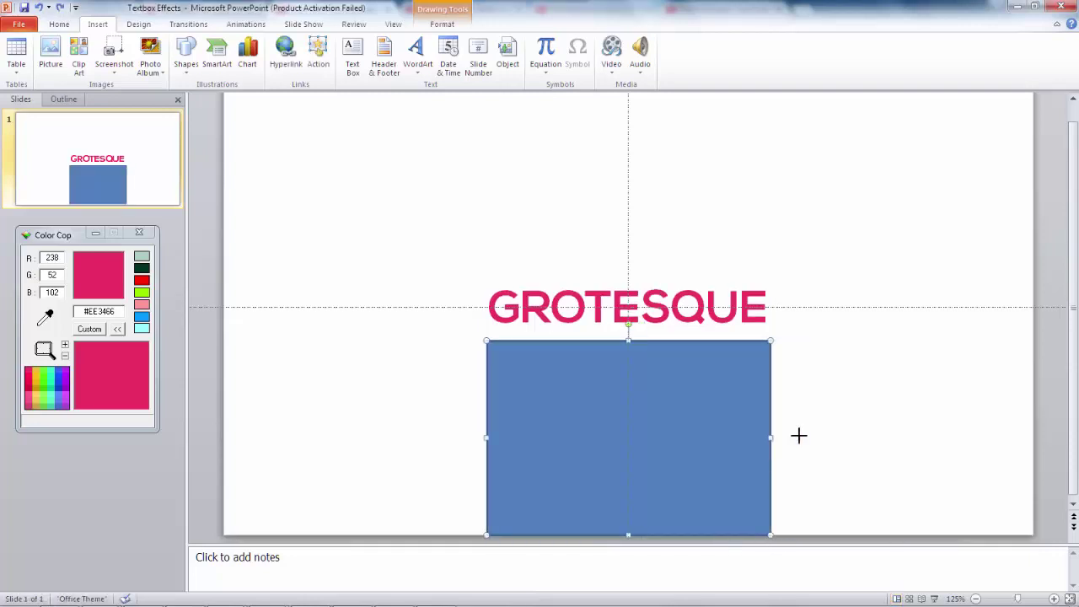
{"action": "left_click_drag", "start_coordinate": [770, 435], "coordinate": [838, 435]}
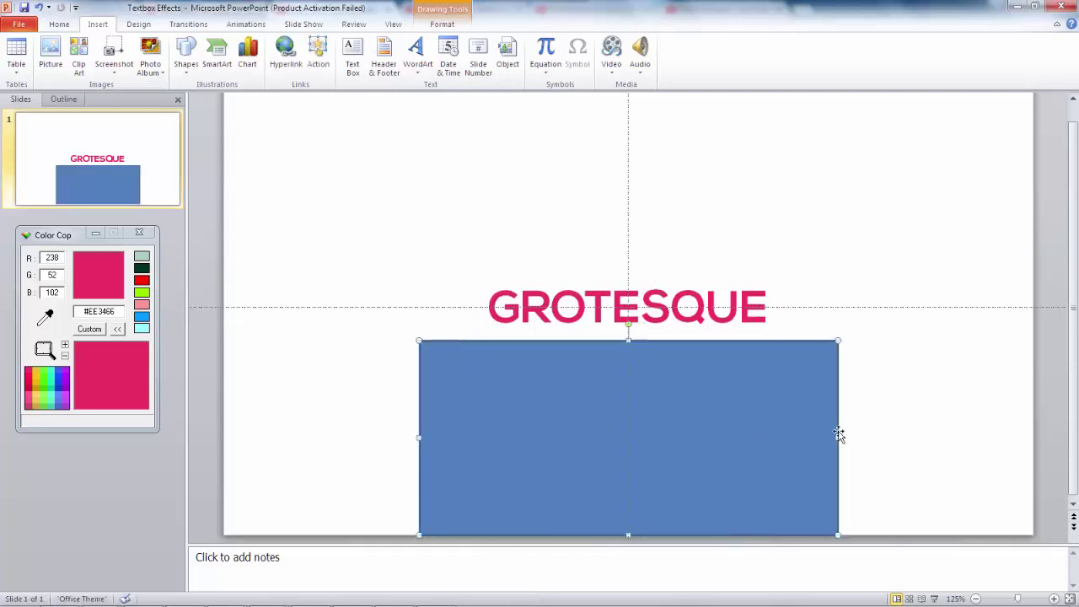
- Give the rectangle no outline and a grey fill, lowering its top edge slightly
{"action": "left_click", "coordinate": [441, 24]}
{"action": "left_click", "coordinate": [481, 56]}
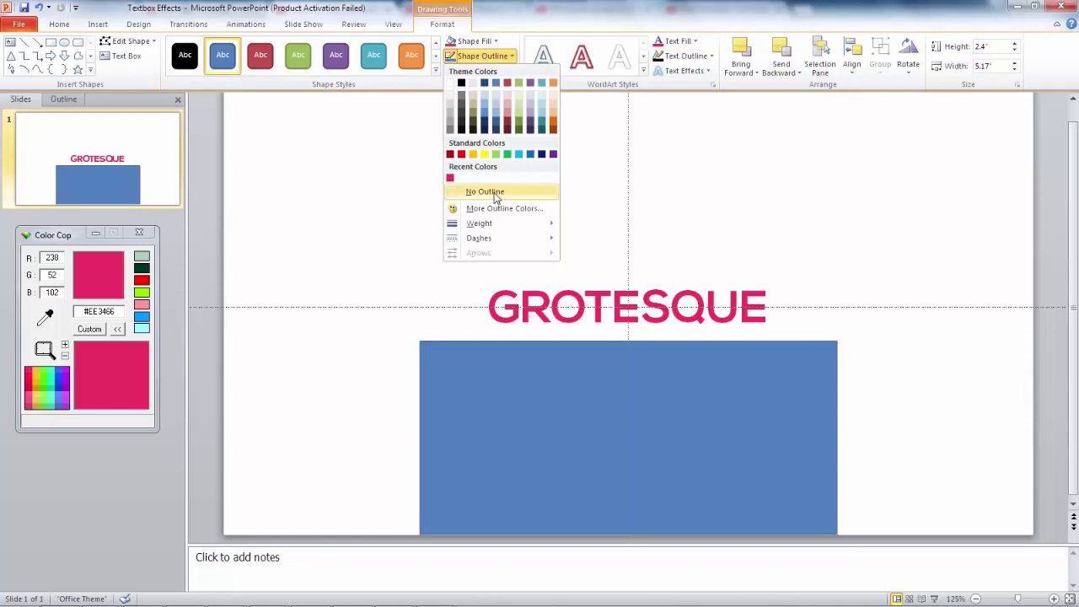
{"action": "left_click", "coordinate": [500, 193]}
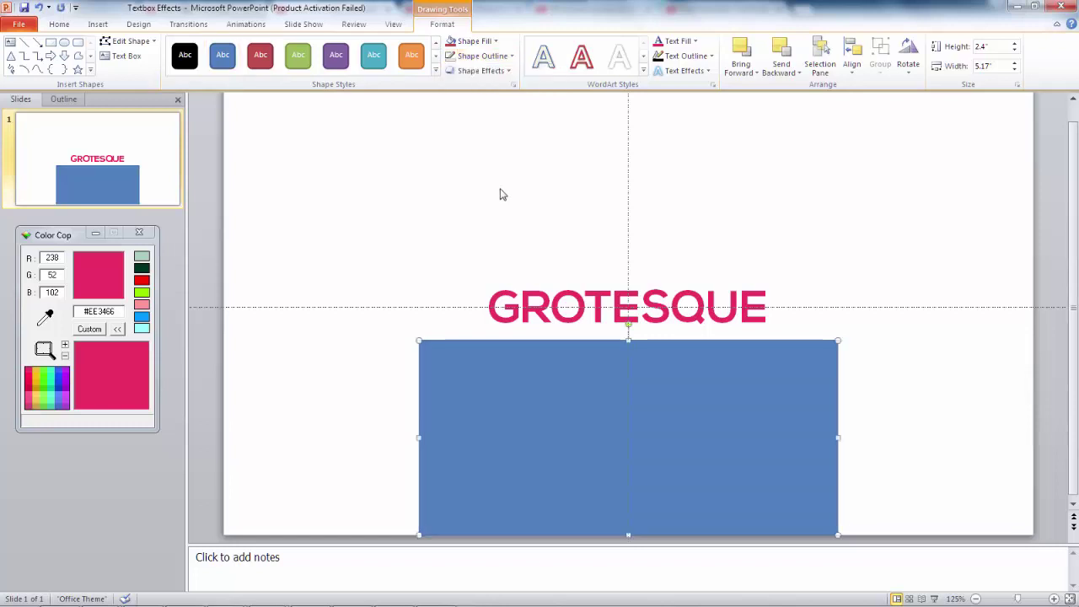
{"action": "left_click", "coordinate": [489, 42]}
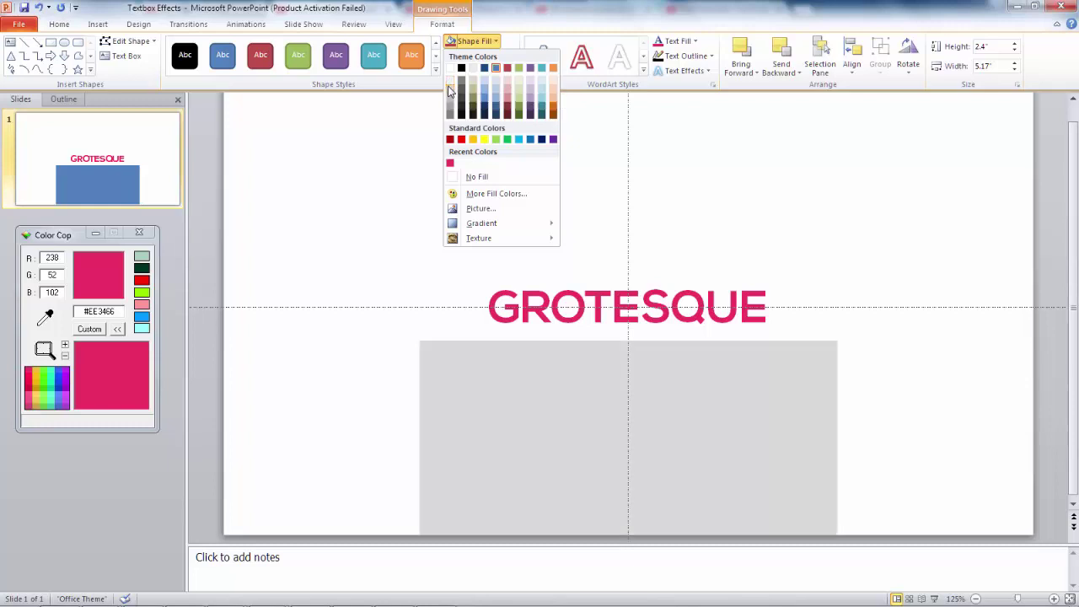
{"action": "left_click", "coordinate": [449, 92]}
{"action": "left_click", "coordinate": [851, 63]}
{"action": "left_click", "coordinate": [885, 105]}
{"action": "left_click_drag", "start_coordinate": [628, 340], "coordinate": [628, 347]}
{"action": "left_click", "coordinate": [663, 343]}
{"action": "scroll", "coordinate": [661, 344], "scroll_direction": "up", "scroll_amount": 5}
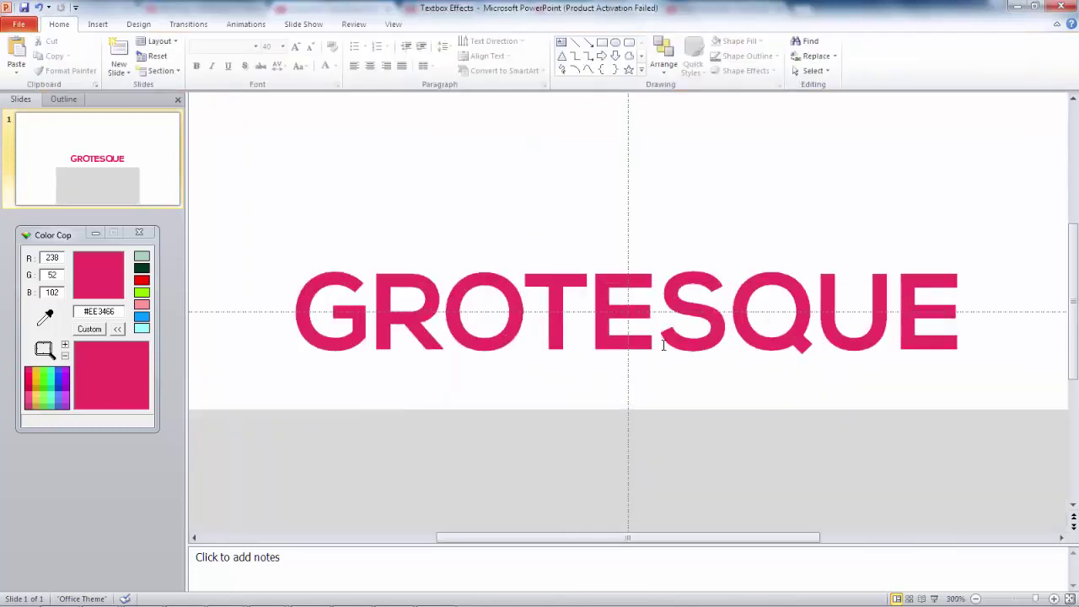
- Draw a thin rectangle bar and fill it with the recent pink
{"action": "left_click", "coordinate": [98, 25]}
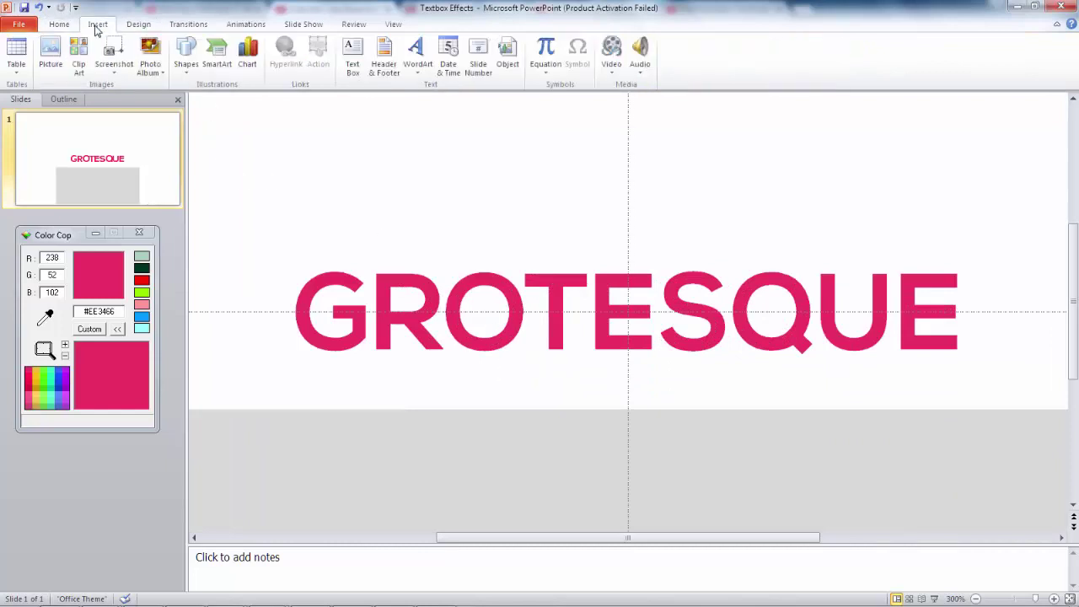
{"action": "left_click", "coordinate": [187, 66]}
{"action": "left_click", "coordinate": [221, 99]}
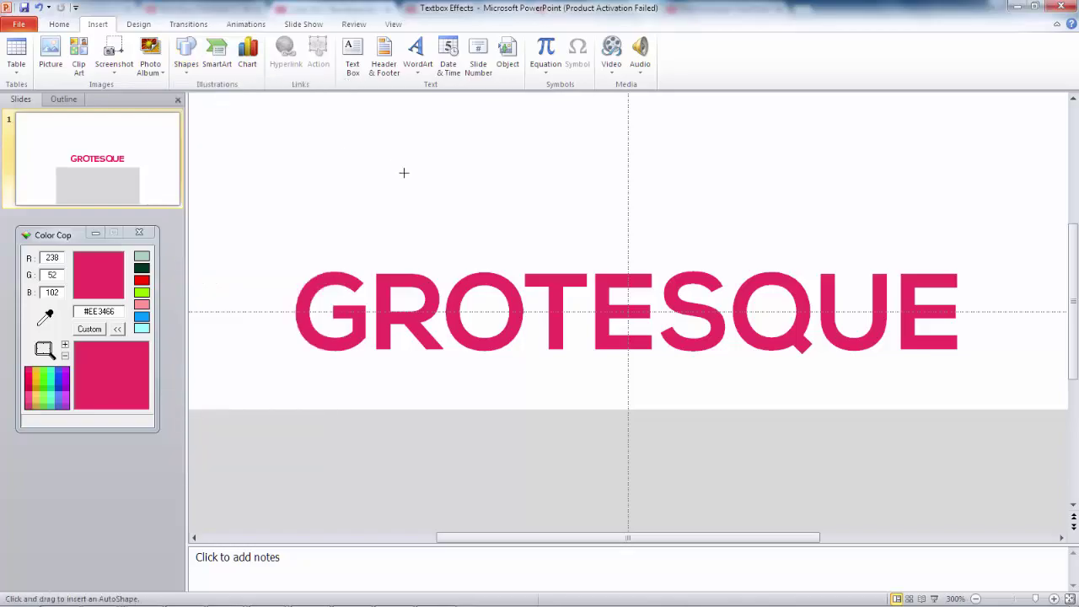
{"action": "left_click_drag", "start_coordinate": [544, 265], "coordinate": [564, 354]}
{"action": "left_click", "coordinate": [442, 23]}
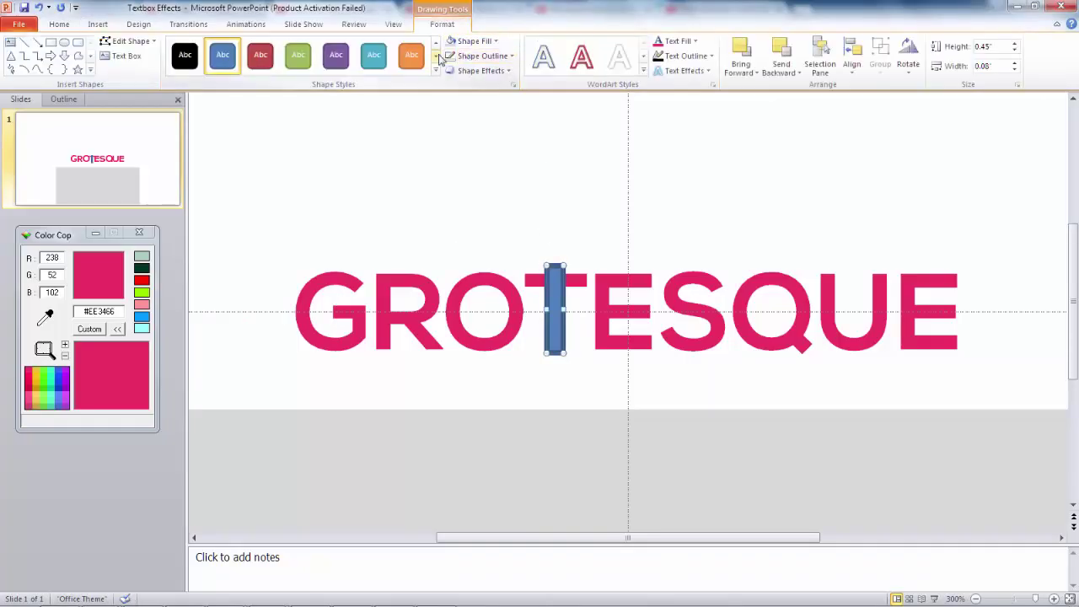
{"action": "left_click", "coordinate": [477, 42]}
{"action": "left_click", "coordinate": [449, 161]}
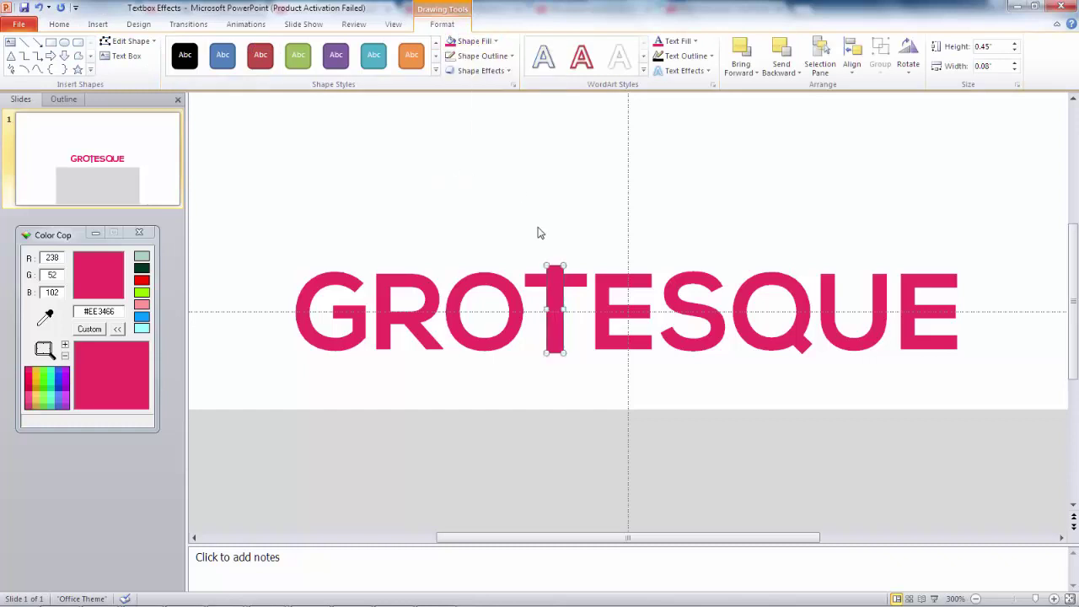
- Move the pink bar to the O and stretch it down over the grey rectangle
{"action": "left_click_drag", "start_coordinate": [554, 286], "coordinate": [468, 316]}
{"action": "scroll", "coordinate": [463, 346], "scroll_direction": "up", "scroll_amount": 5}
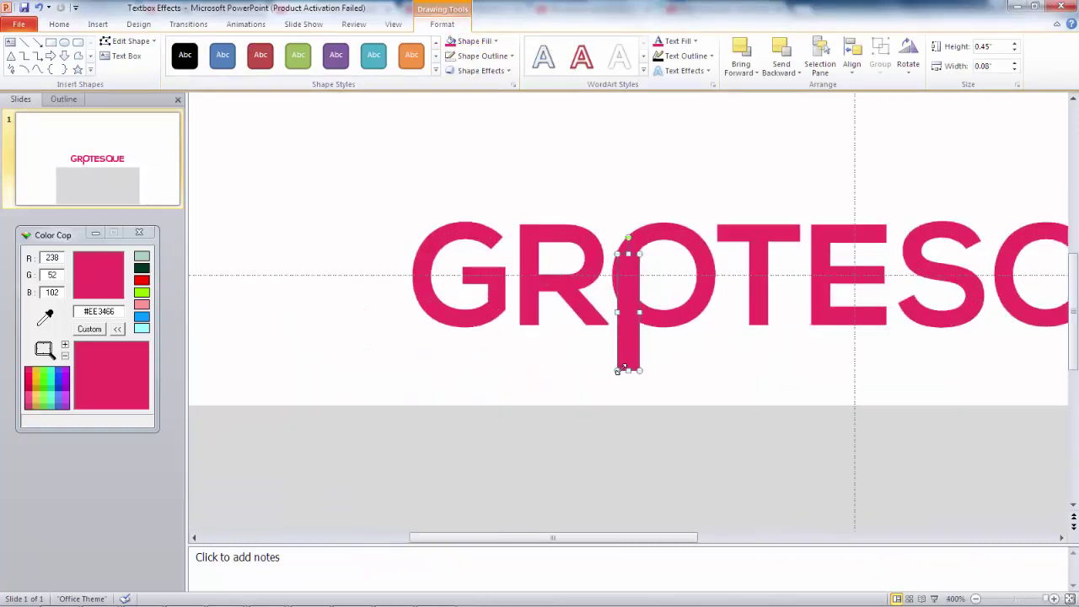
{"action": "left_click_drag", "start_coordinate": [628, 369], "coordinate": [639, 531]}
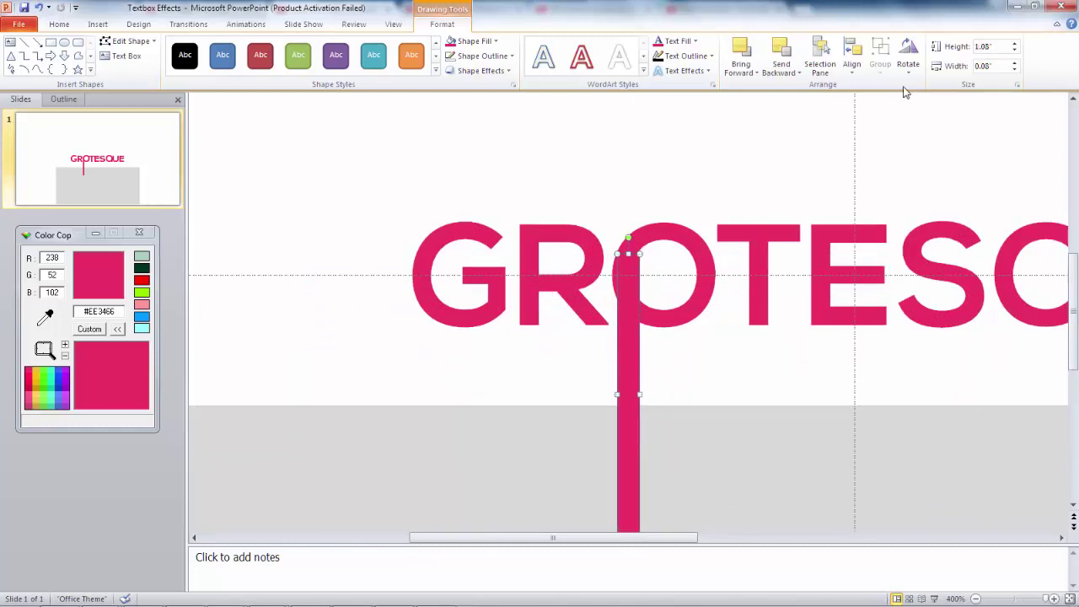
{"action": "left_click", "coordinate": [1000, 65]}
- Apply a 1-inch width to the pink bar and stretch it further right
{"action": "left_click", "coordinate": [993, 47]}
{"action": "left_click", "coordinate": [1001, 65]}
{"action": "key", "text": "Return"}
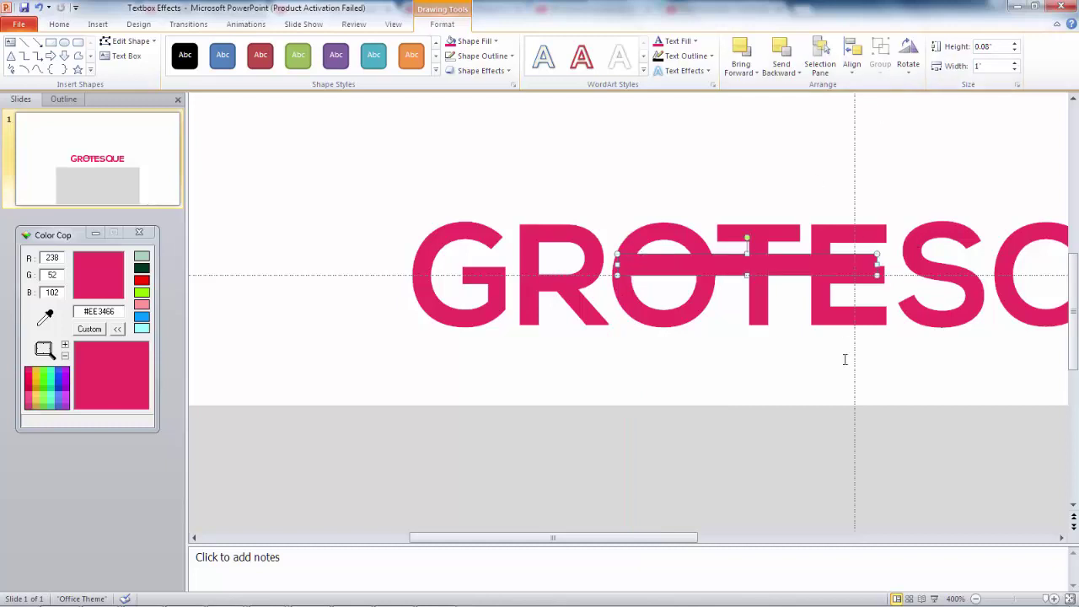
{"action": "left_click_drag", "start_coordinate": [877, 266], "coordinate": [1069, 267]}
{"action": "left_click", "coordinate": [1008, 66]}
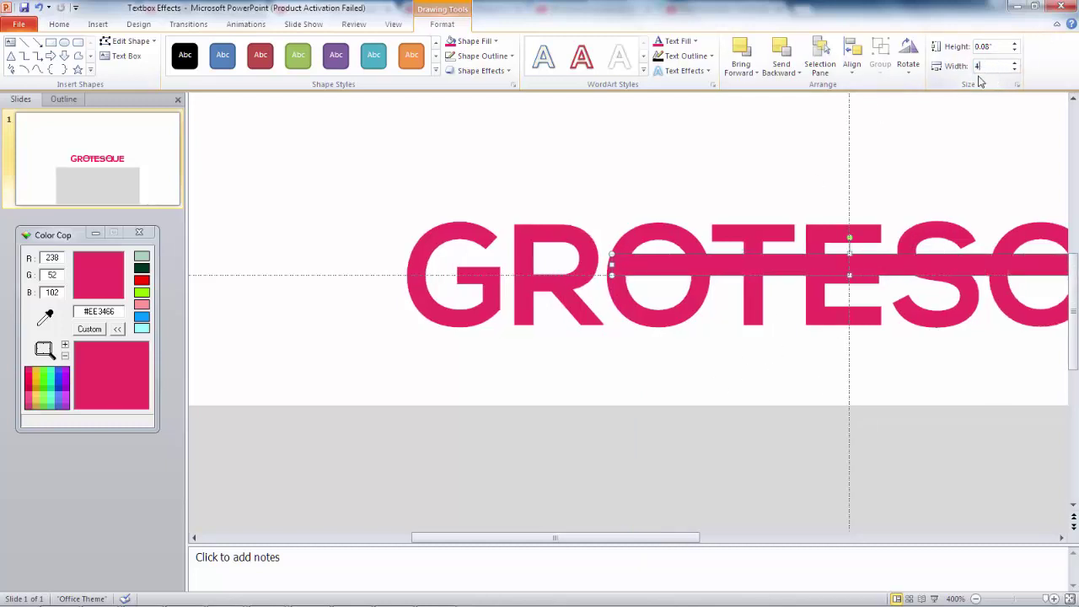
- Centre the pink bar horizontally and set its width to 5 inches
{"action": "left_click", "coordinate": [851, 67]}
{"action": "left_click", "coordinate": [868, 113]}
{"action": "left_click", "coordinate": [1001, 67]}
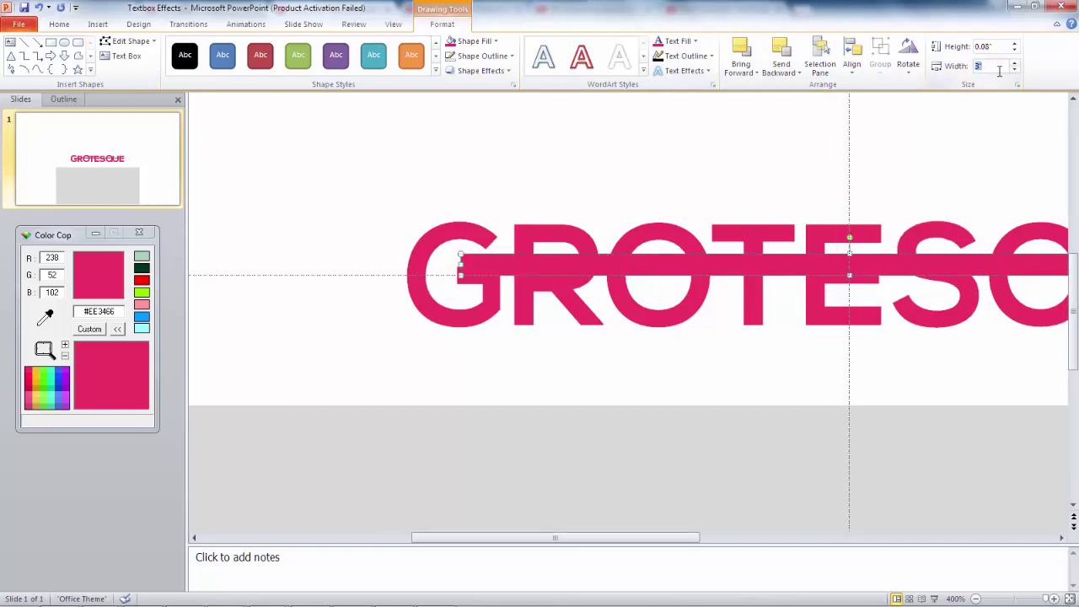
{"action": "type", "text": "5"}
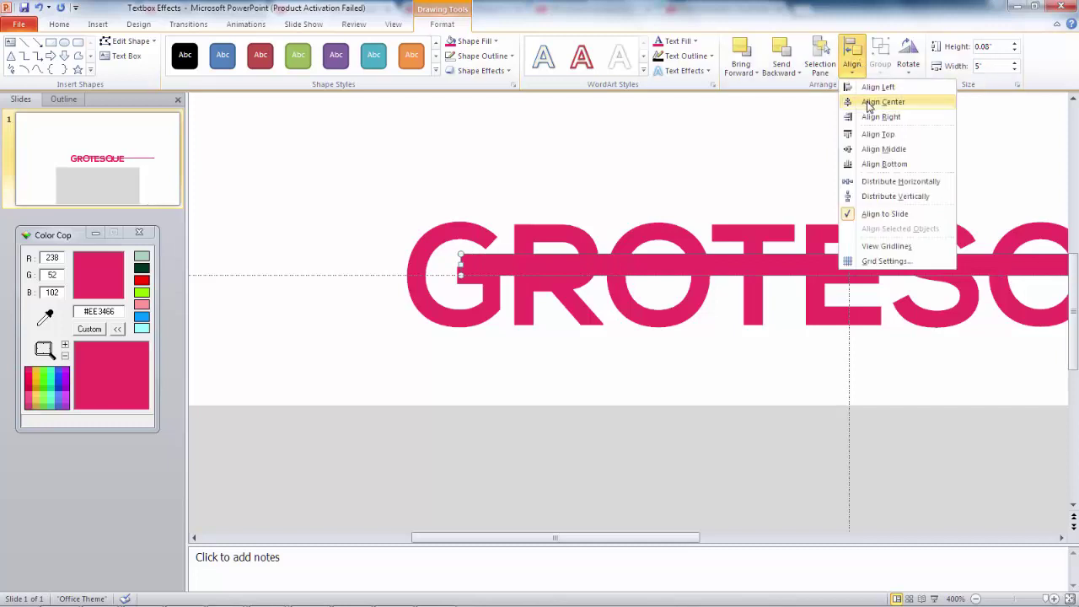
{"action": "key", "text": "Return"}
- Move the pink bar down to rest on the grey rectangle's top edge
{"action": "left_click", "coordinate": [982, 103]}
{"action": "scroll", "coordinate": [964, 197], "scroll_direction": "down", "scroll_amount": 10}
{"action": "scroll", "coordinate": [819, 277], "scroll_direction": "up", "scroll_amount": 2}
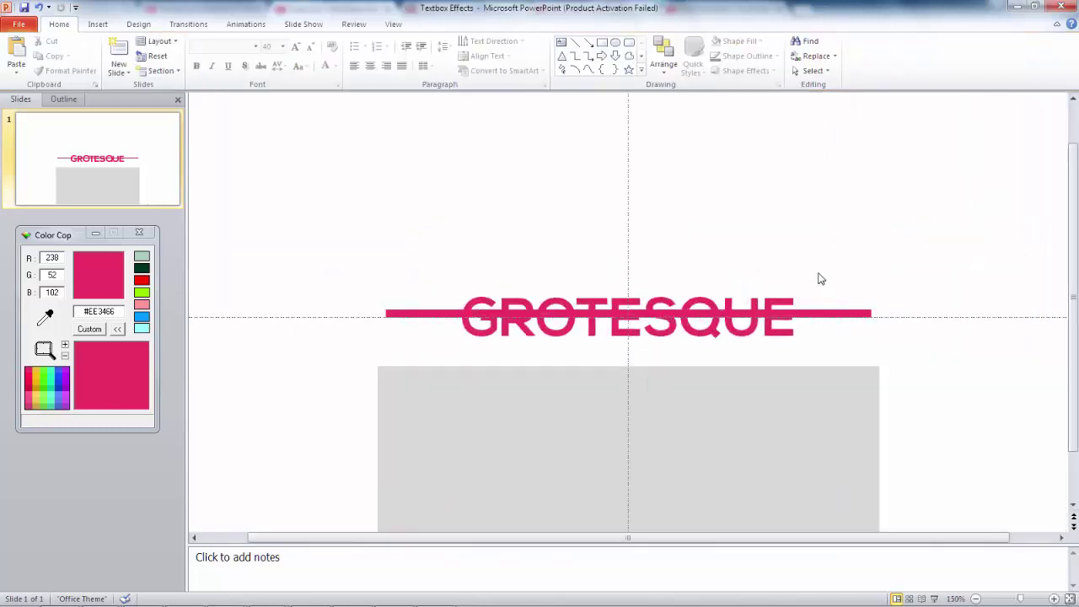
{"action": "left_click", "coordinate": [821, 308]}
{"action": "scroll", "coordinate": [821, 309], "scroll_direction": "up", "scroll_amount": 10}
{"action": "scroll", "coordinate": [734, 386], "scroll_direction": "down", "scroll_amount": 5}
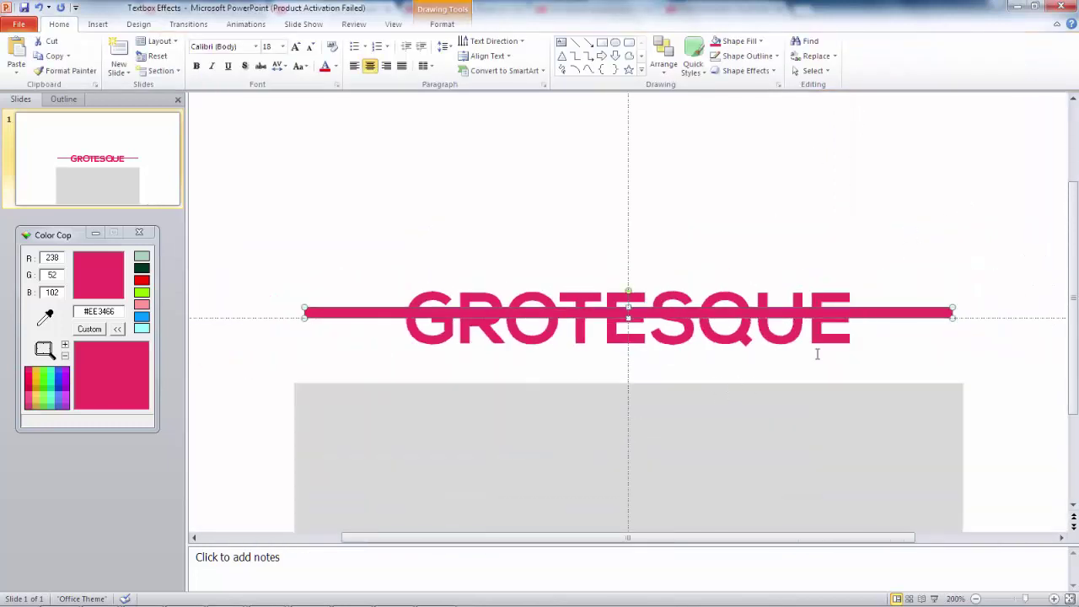
{"action": "left_click_drag", "start_coordinate": [868, 314], "coordinate": [869, 378]}
- Duplicate the grey box with Ctrl+D and align the copy centred at the slide's top
{"action": "left_click", "coordinate": [723, 445], "text": "shift"}
{"action": "scroll", "coordinate": [723, 443], "scroll_direction": "down", "scroll_amount": 3}
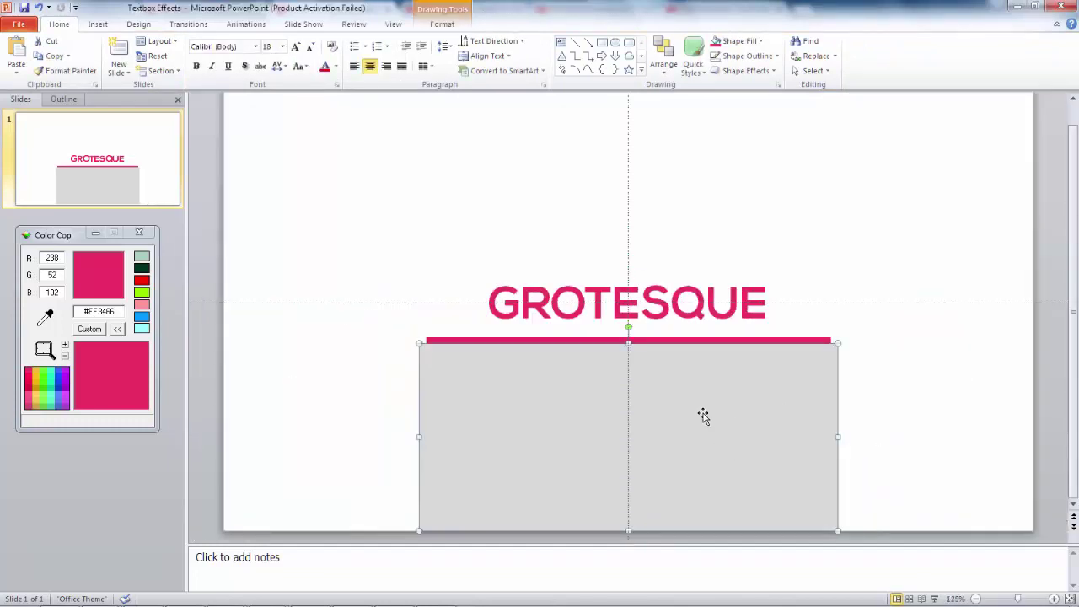
{"action": "key", "text": "ctrl+d"}
{"action": "left_click", "coordinate": [664, 55]}
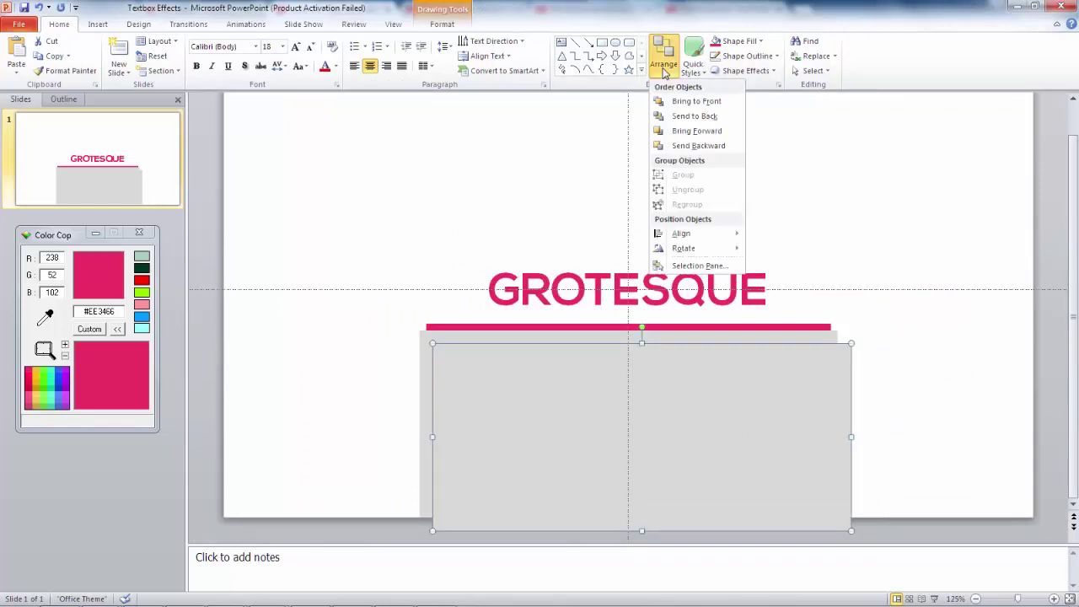
{"action": "mouse_move", "coordinate": [708, 239]}
{"action": "left_click", "coordinate": [771, 250]}
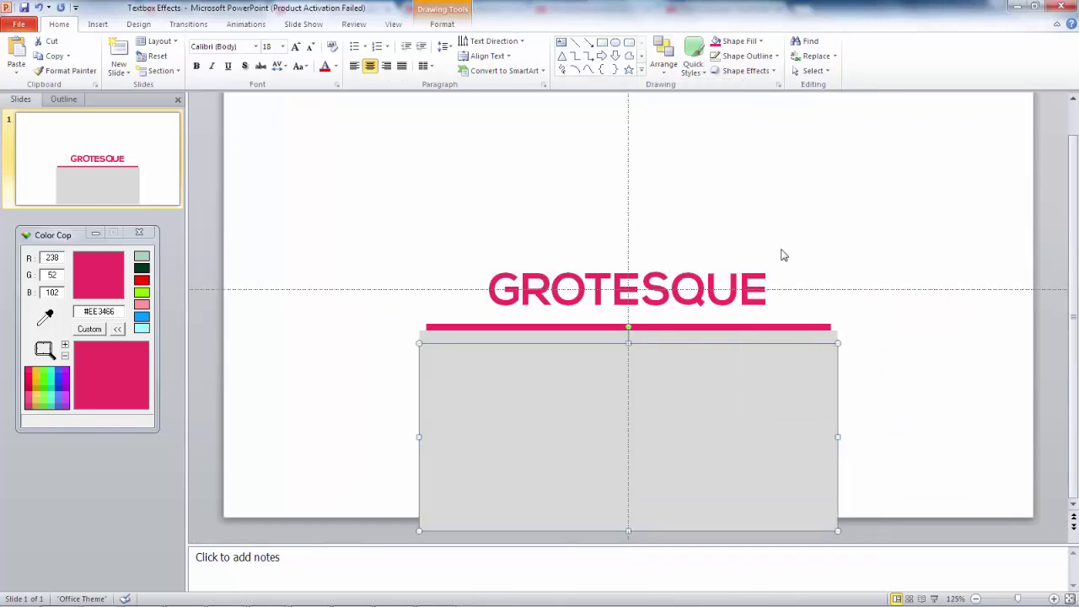
{"action": "left_click", "coordinate": [670, 63]}
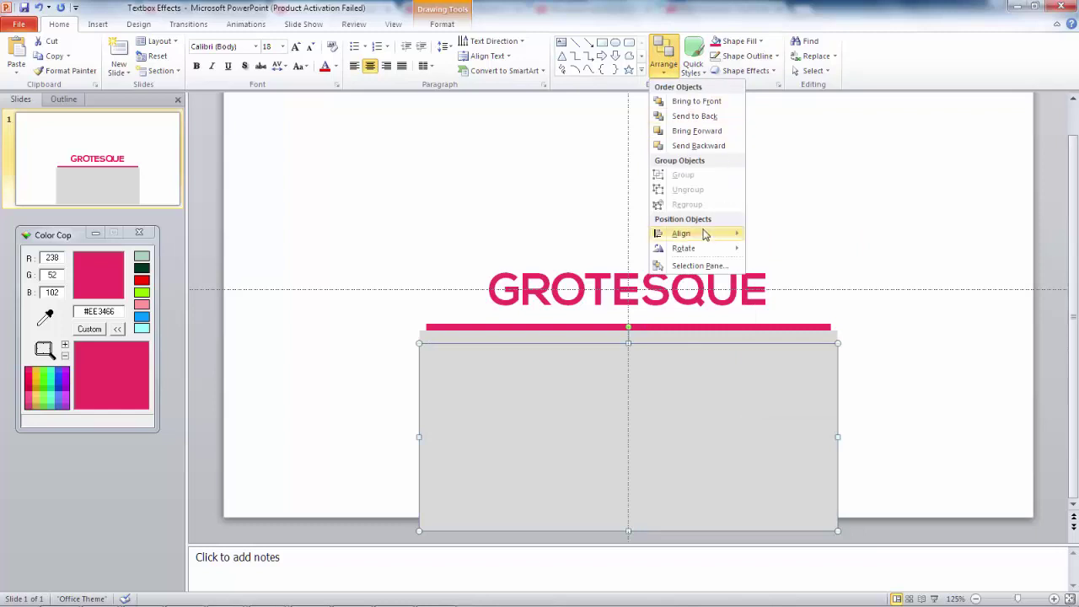
{"action": "mouse_move", "coordinate": [706, 233]}
{"action": "left_click", "coordinate": [782, 283]}
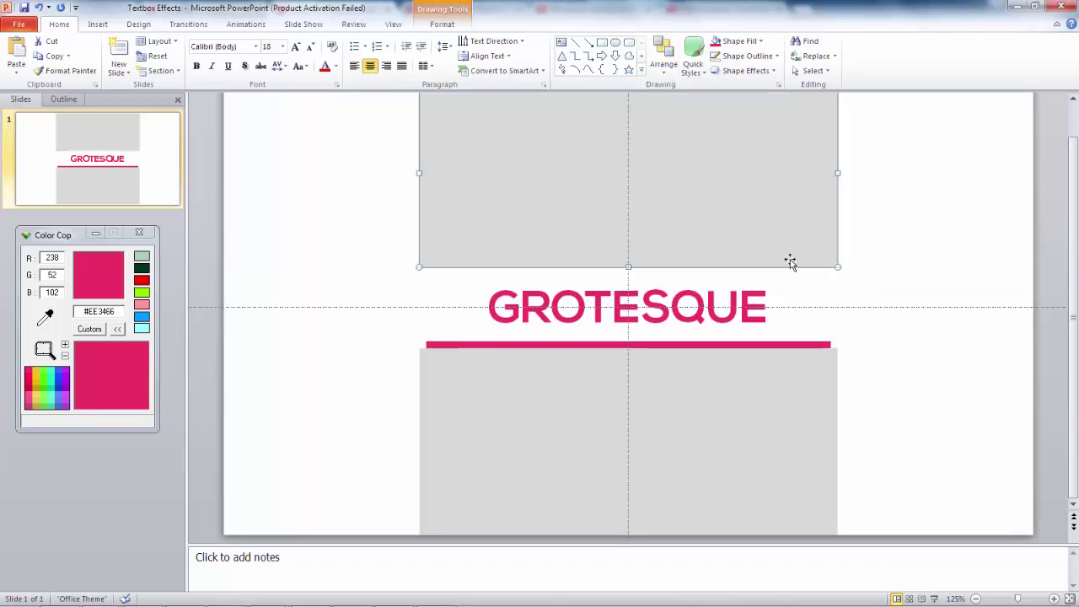
{"action": "left_click", "coordinate": [896, 222]}
- Duplicate the lower pink line, centre the copy, and move it above GROTESQUE
{"action": "left_click", "coordinate": [758, 347]}
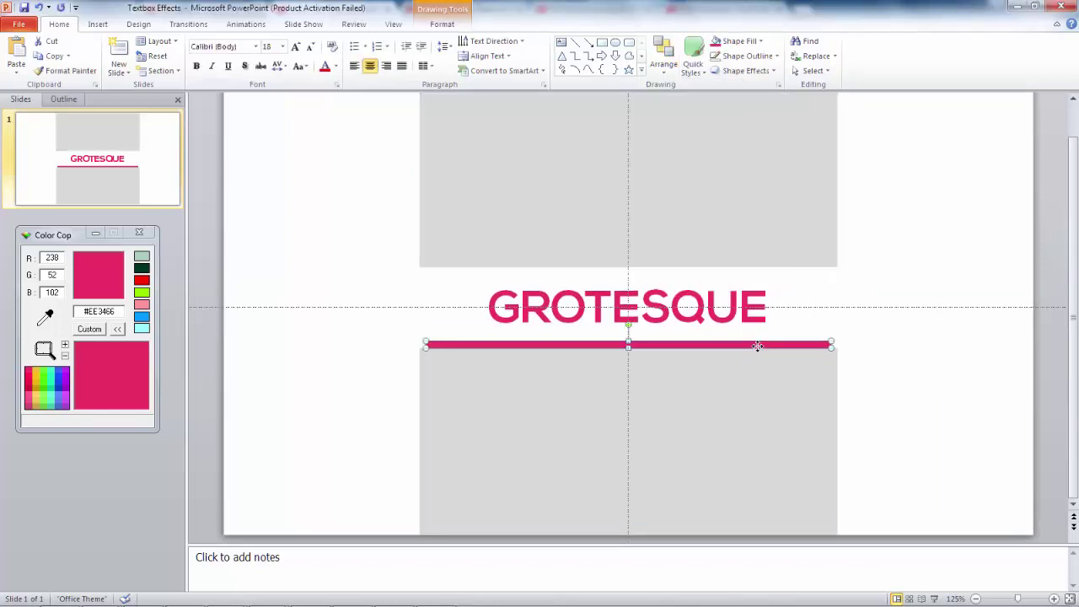
{"action": "scroll", "coordinate": [759, 350], "scroll_direction": "up", "scroll_amount": 5}
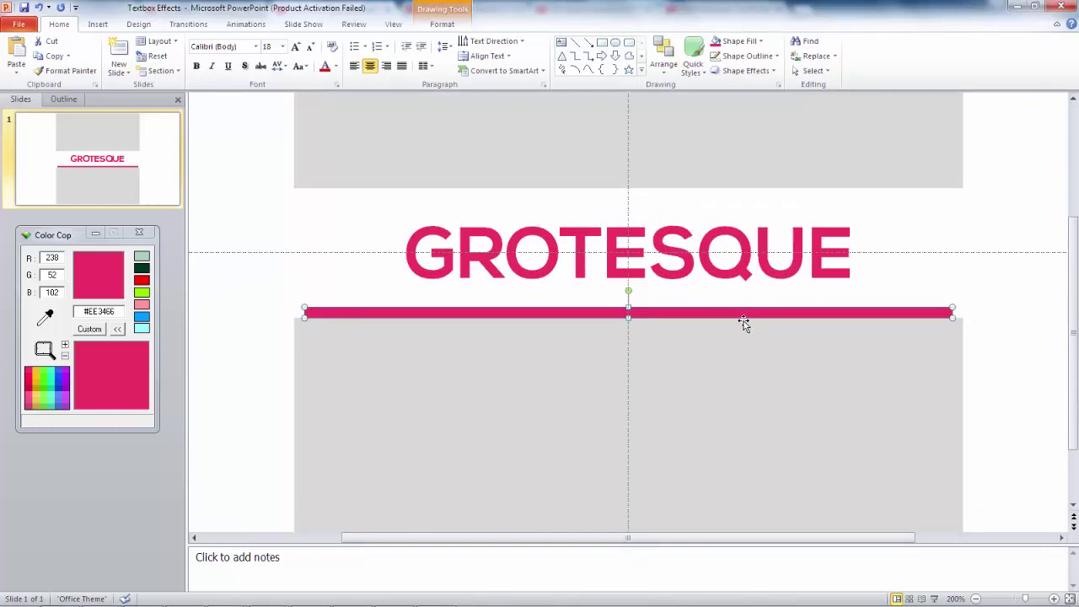
{"action": "key", "text": "ctrl+d"}
{"action": "left_click", "coordinate": [664, 54]}
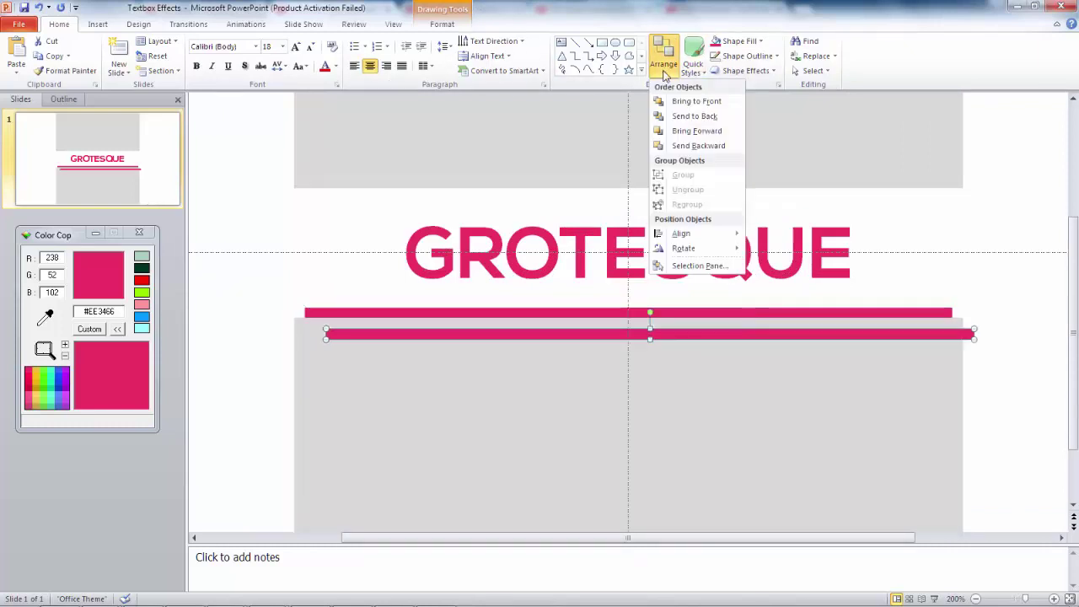
{"action": "left_click", "coordinate": [780, 249]}
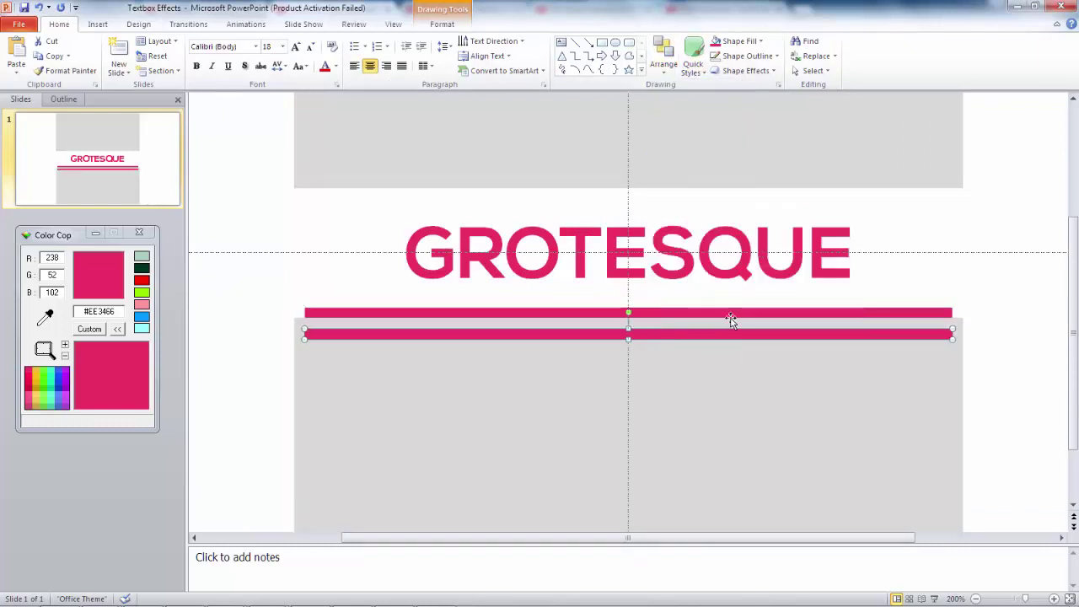
{"action": "left_click_drag", "start_coordinate": [722, 324], "coordinate": [737, 196]}
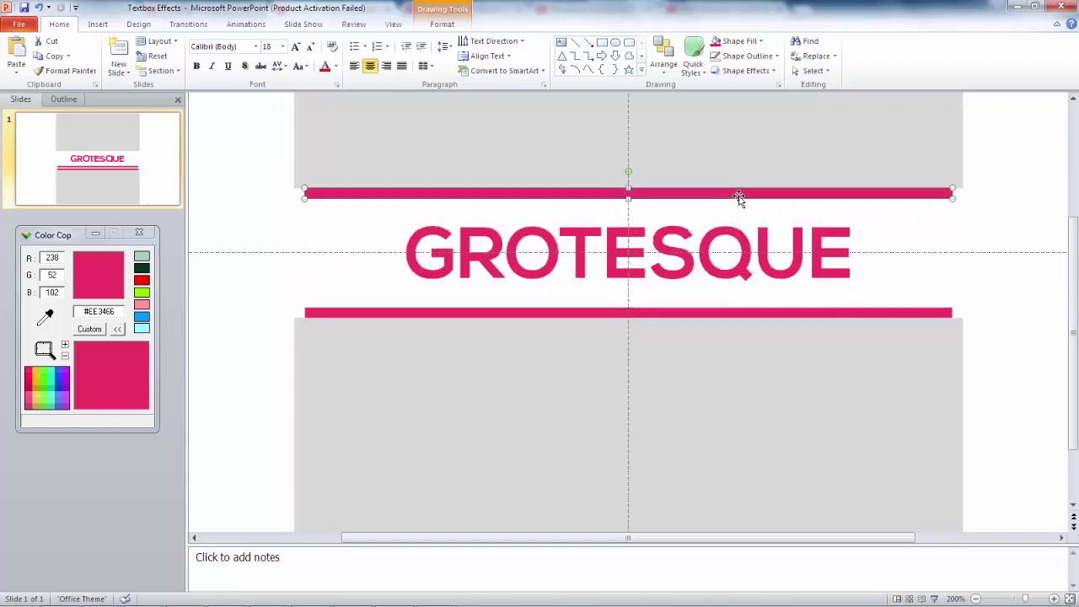
{"action": "left_click", "coordinate": [932, 243]}
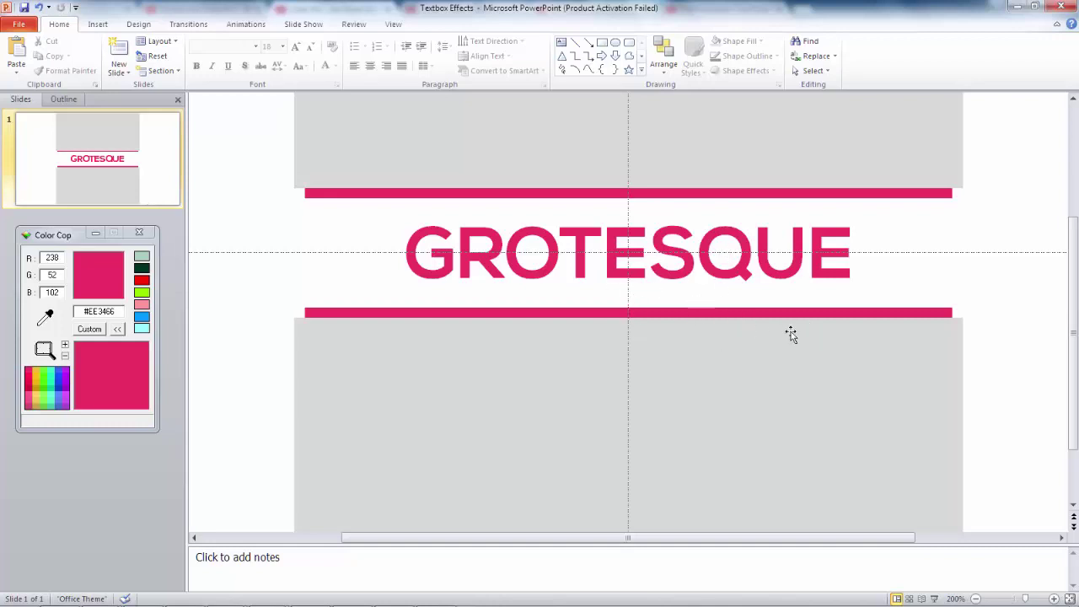
{"action": "left_click", "coordinate": [756, 312]}
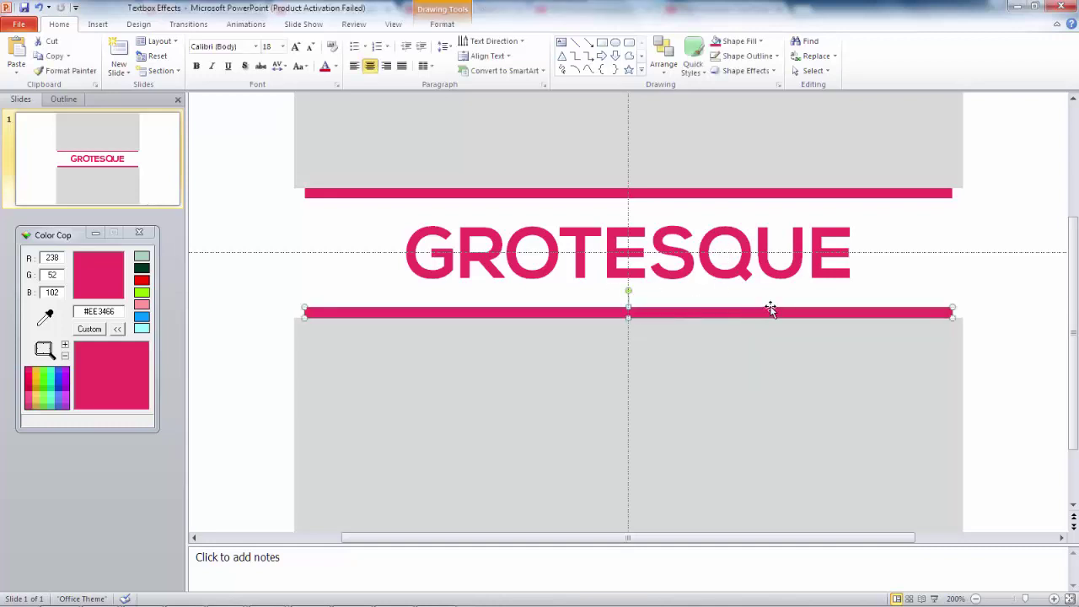
- Duplicate the pink line and resize the copy to 0.08" wide by 1" high
{"action": "key", "text": "ctrl+d"}
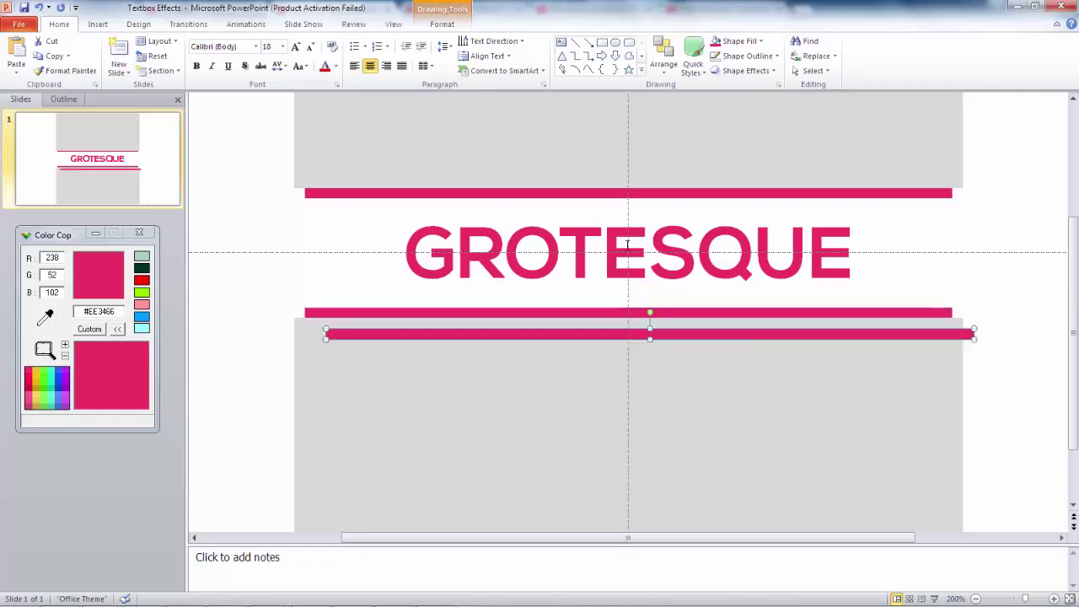
{"action": "left_click", "coordinate": [444, 24]}
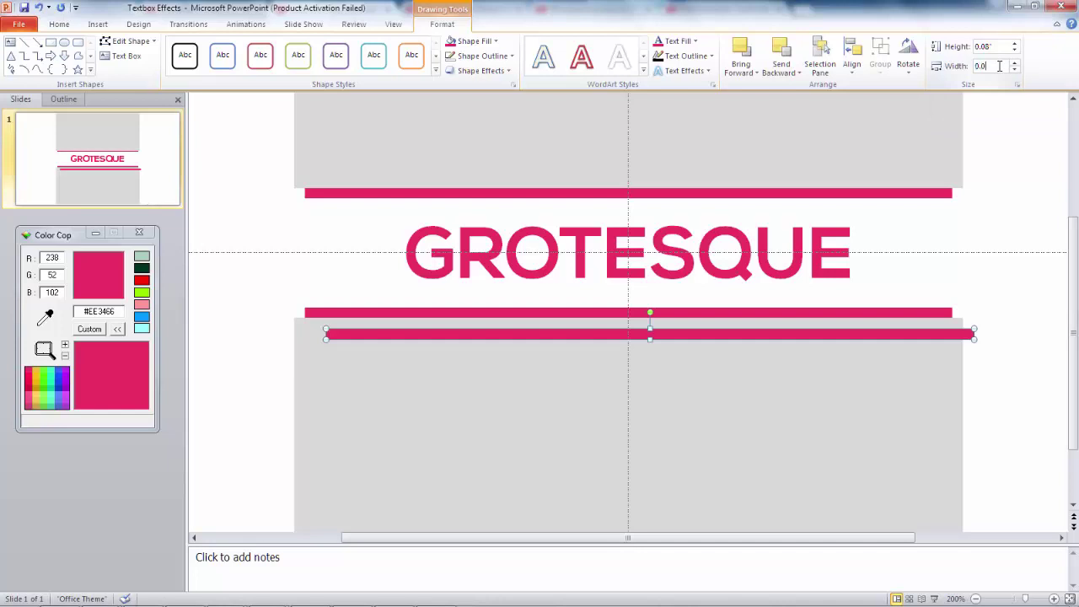
{"action": "left_click", "coordinate": [999, 66]}
{"action": "type", "text": "0.08"}
{"action": "key", "text": "Return"}
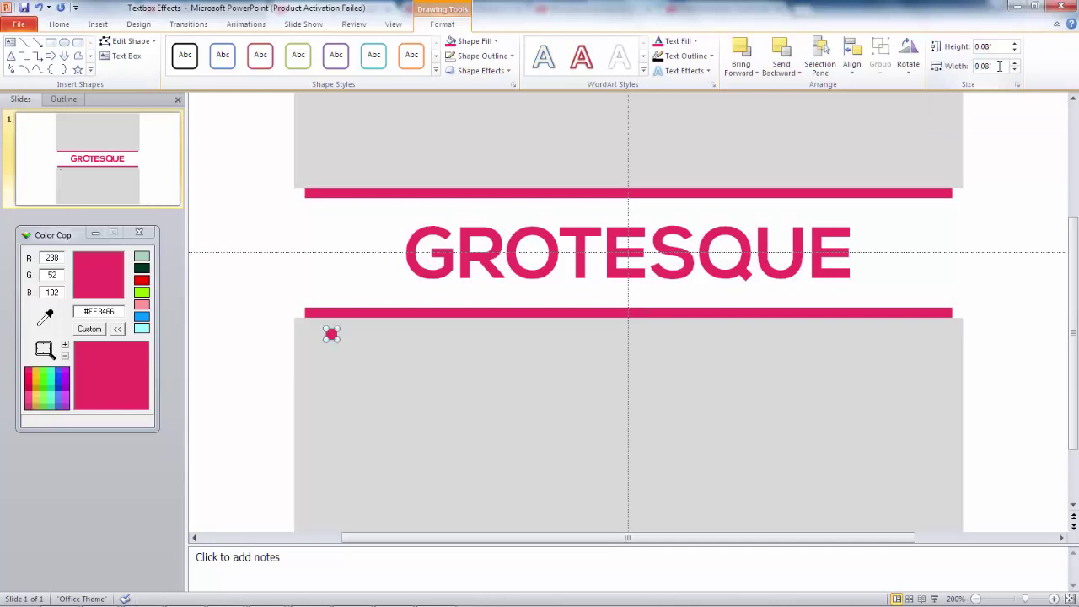
{"action": "left_click", "coordinate": [1002, 46]}
{"action": "type", "text": "2"}
{"action": "key", "text": "Return"}
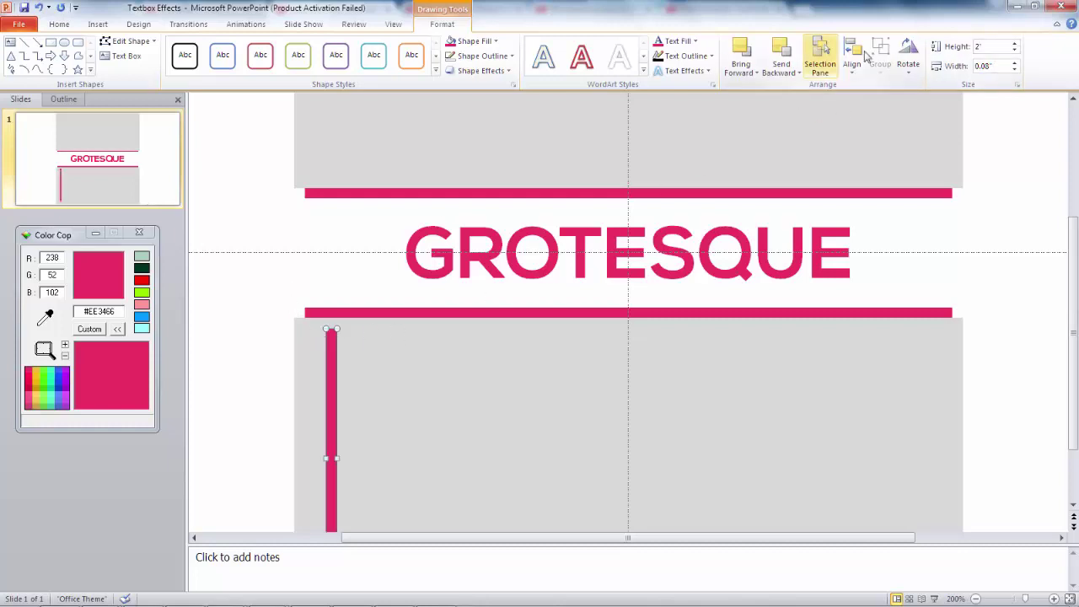
{"action": "type", "text": "1"}
{"action": "key", "text": "Return"}
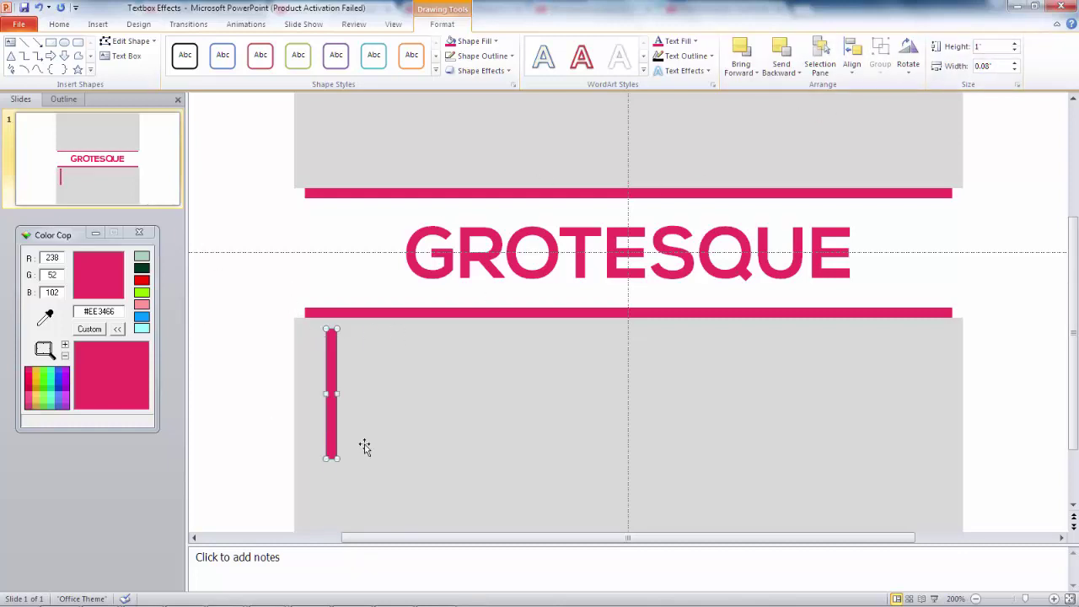
- Centre the vertical pink bar both vertically and horizontally on the slide
{"action": "scroll", "coordinate": [350, 371], "scroll_direction": "up", "scroll_amount": 5}
{"action": "scroll", "coordinate": [638, 329], "scroll_direction": "up", "scroll_amount": 3}
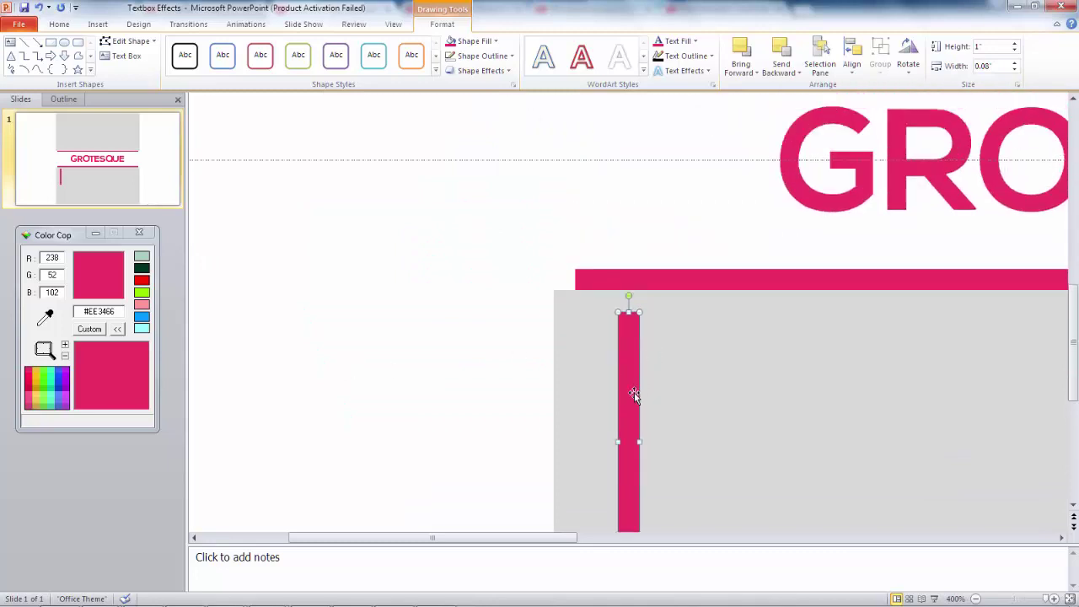
{"action": "left_click", "coordinate": [853, 57]}
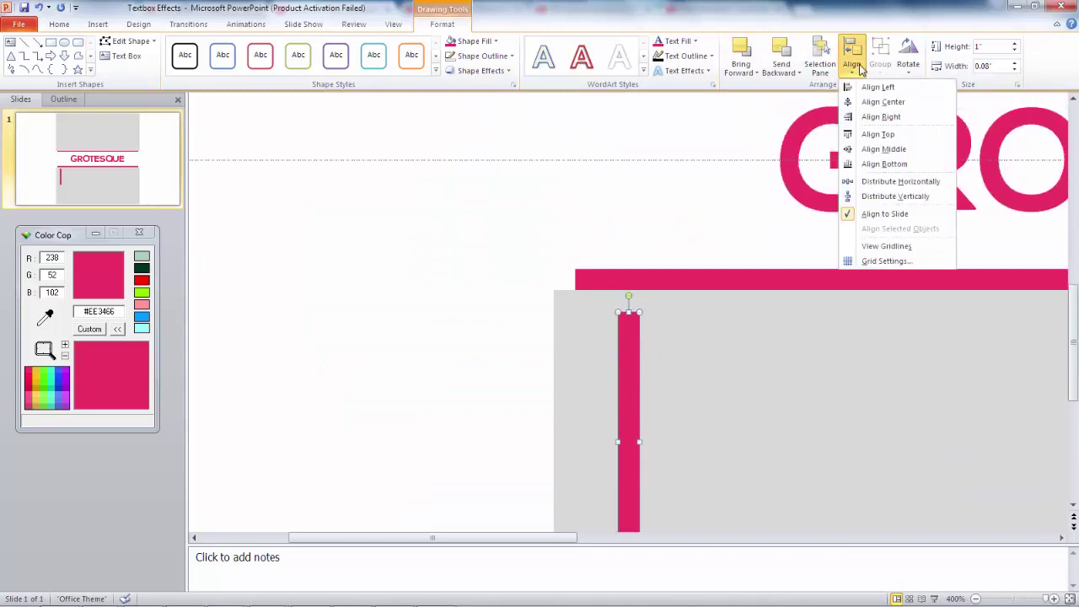
{"action": "left_click", "coordinate": [897, 155]}
{"action": "scroll", "coordinate": [730, 329], "scroll_direction": "up", "scroll_amount": 3}
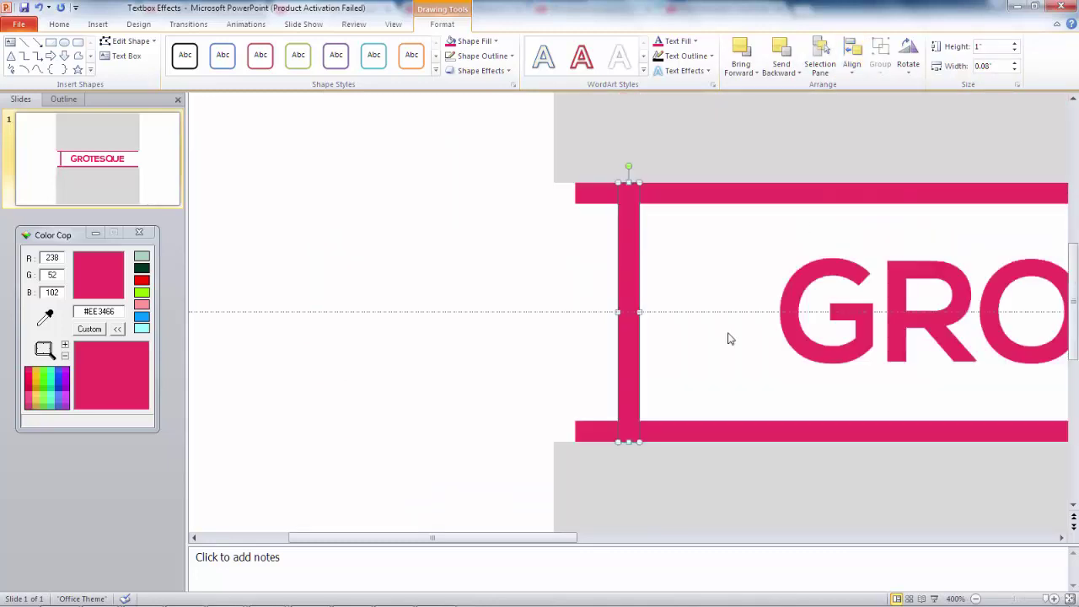
{"action": "left_click", "coordinate": [686, 276]}
{"action": "left_click", "coordinate": [631, 228]}
{"action": "left_click", "coordinate": [717, 280]}
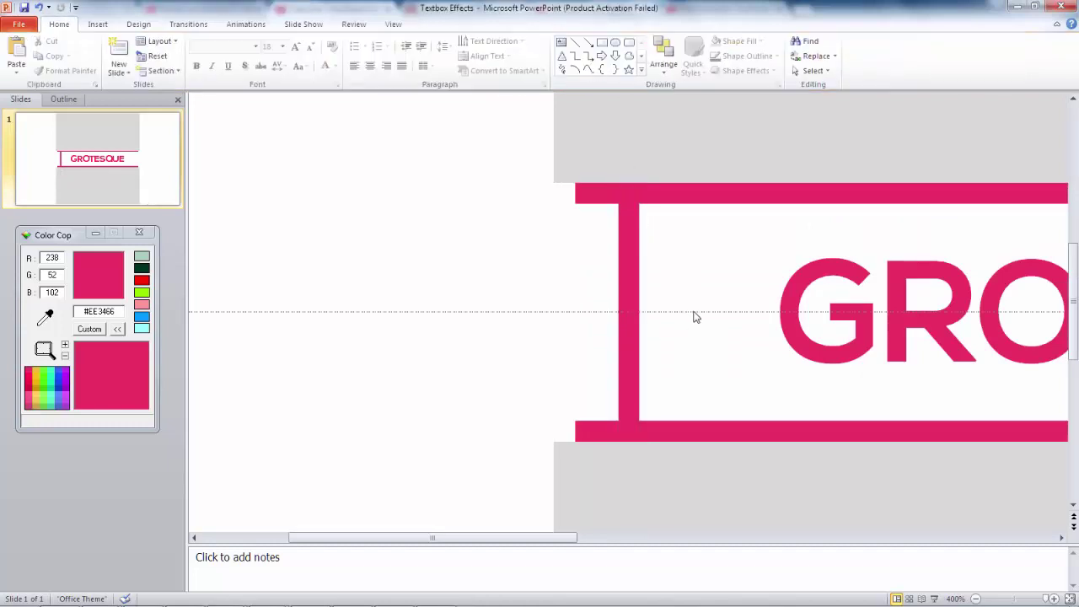
{"action": "left_click", "coordinate": [634, 229]}
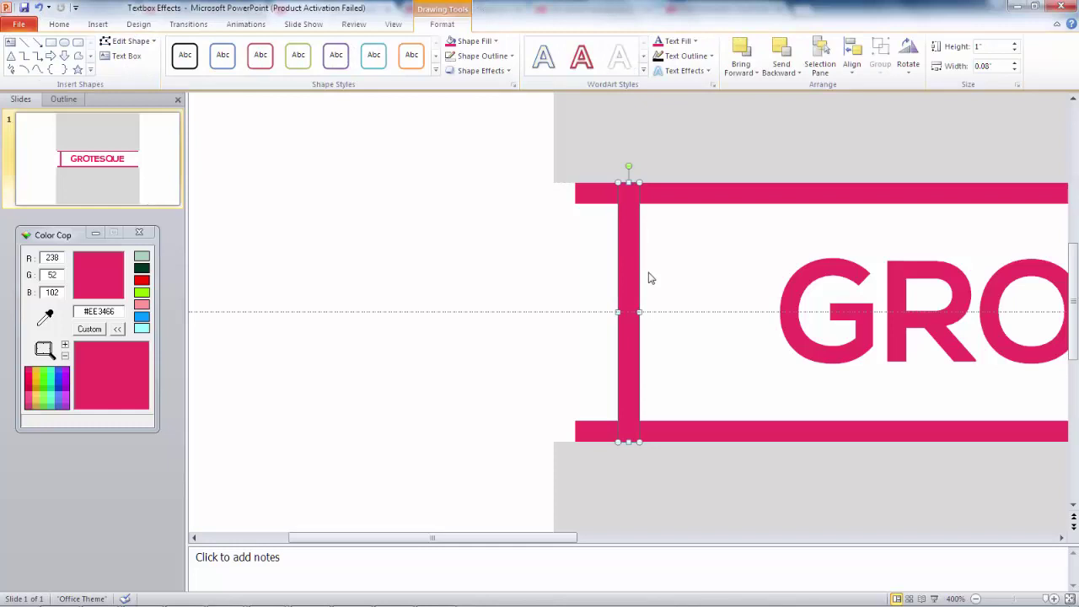
{"action": "scroll", "coordinate": [649, 278], "scroll_direction": "down", "scroll_amount": 2}
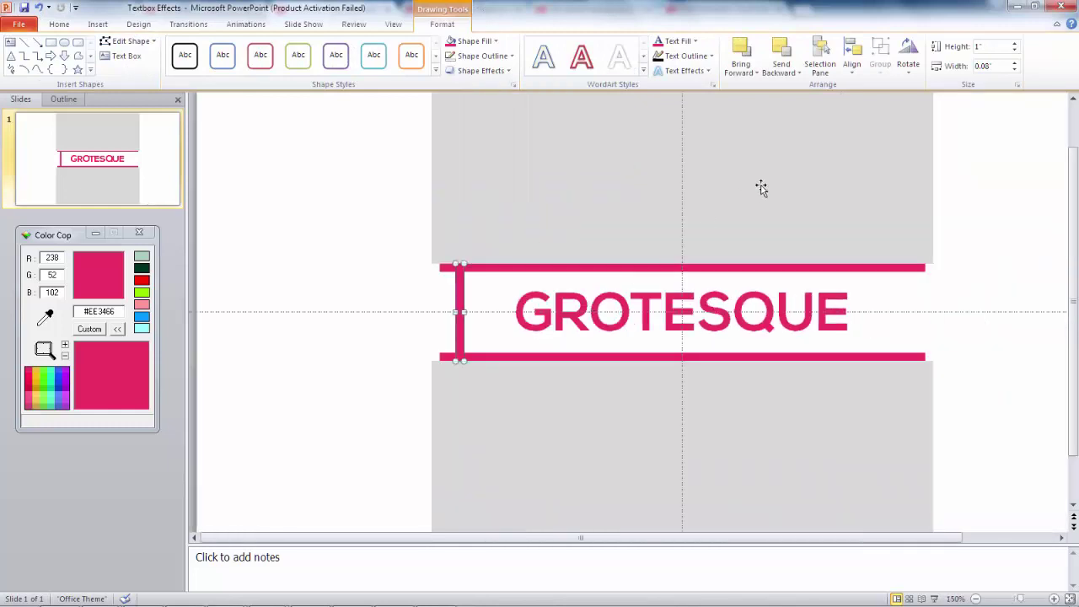
{"action": "left_click", "coordinate": [851, 59]}
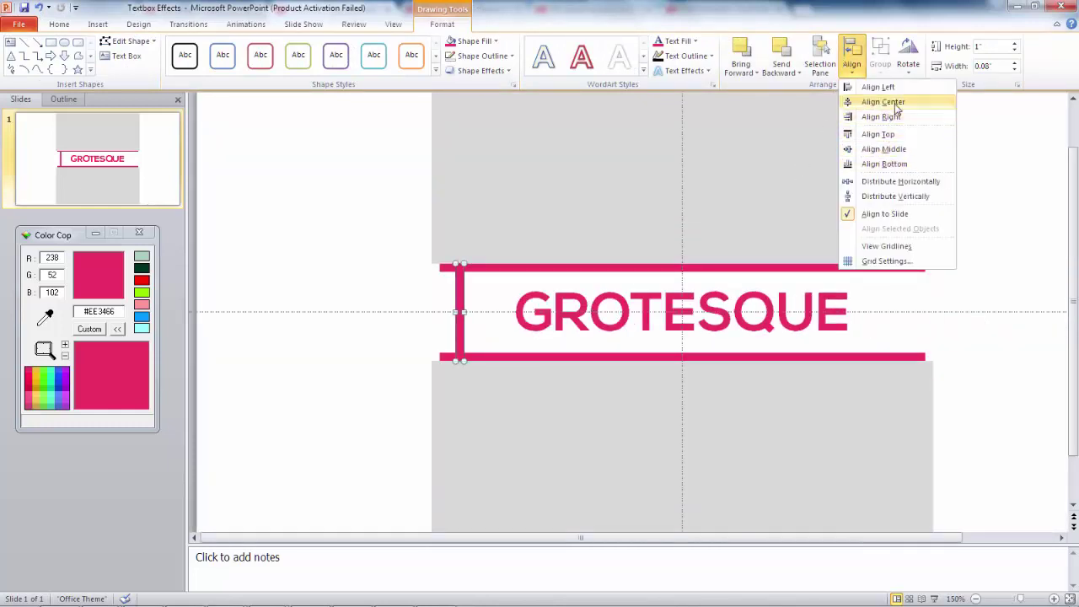
{"action": "left_click", "coordinate": [883, 101]}
- Draw a rectangle over the text's left half, stretched to the slide's left edge
{"action": "left_click", "coordinate": [994, 247]}
{"action": "scroll", "coordinate": [646, 254], "scroll_direction": "up", "scroll_amount": 10}
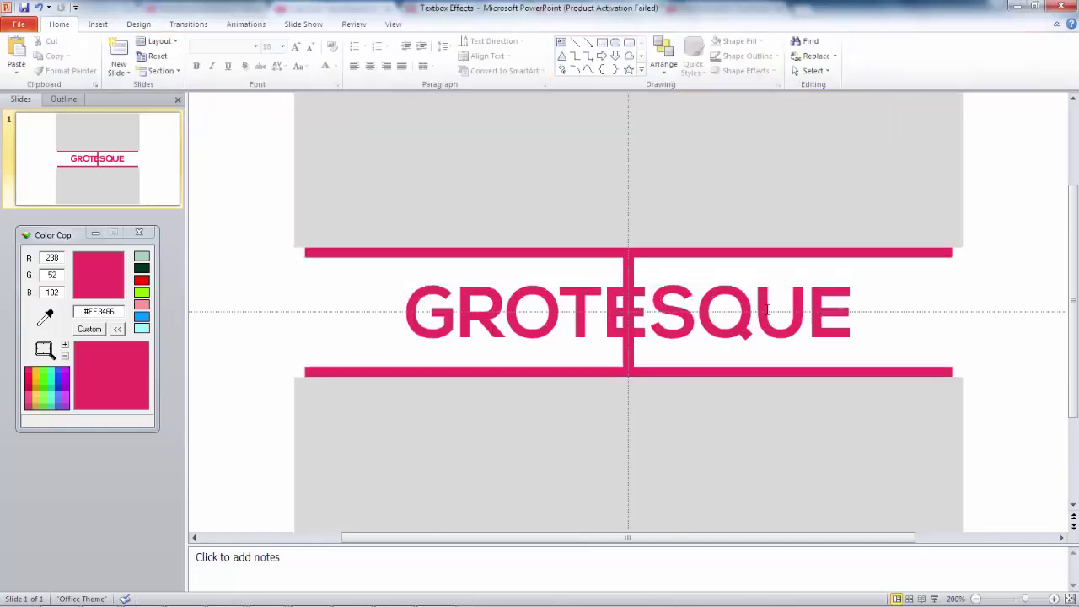
{"action": "scroll", "coordinate": [638, 251], "scroll_direction": "down", "scroll_amount": 5}
{"action": "left_click", "coordinate": [634, 260]}
{"action": "left_click", "coordinate": [98, 23]}
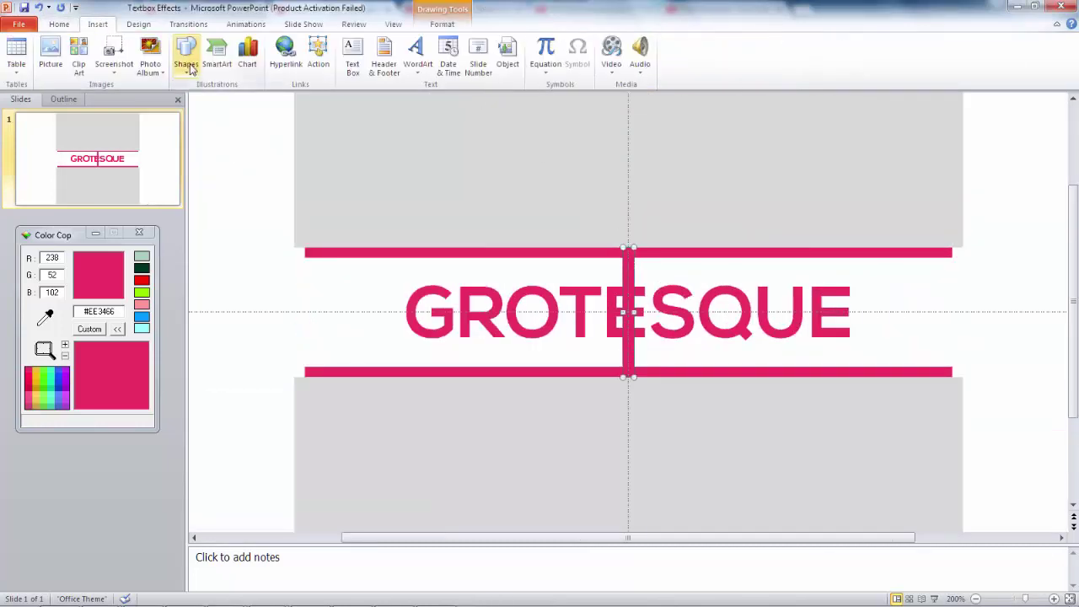
{"action": "left_click", "coordinate": [186, 59]}
{"action": "left_click", "coordinate": [221, 102]}
{"action": "left_click_drag", "start_coordinate": [632, 245], "coordinate": [231, 378]}
{"action": "scroll", "coordinate": [253, 370], "scroll_direction": "down", "scroll_amount": 5, "text": "ctrl"}
{"action": "left_click_drag", "start_coordinate": [392, 317], "coordinate": [249, 317]}
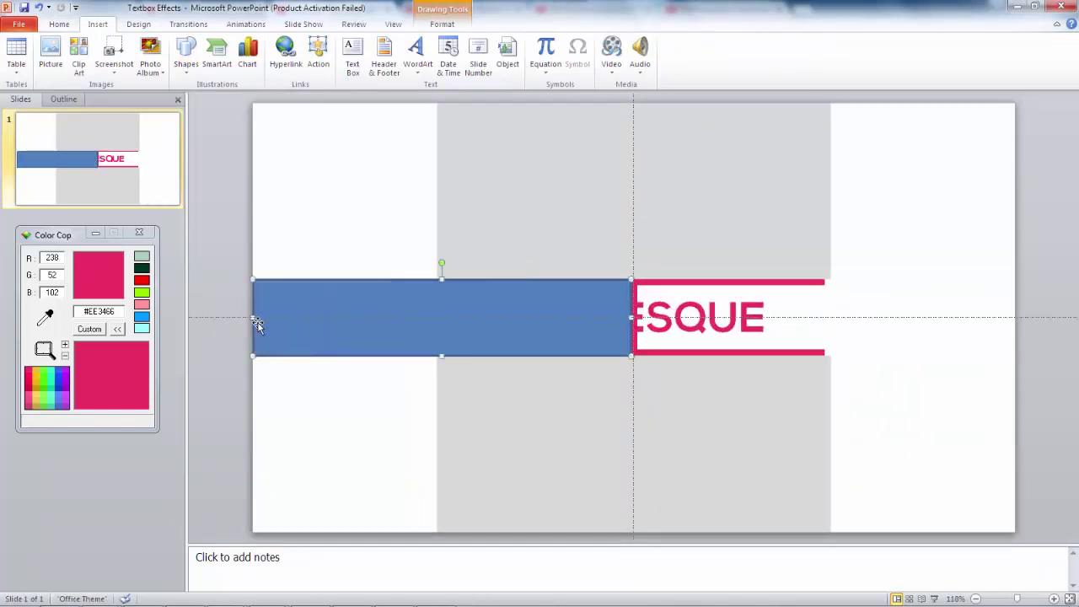
- Duplicate the rectangle and move the copy over the text's right half
{"action": "key", "text": "ctrl+d"}
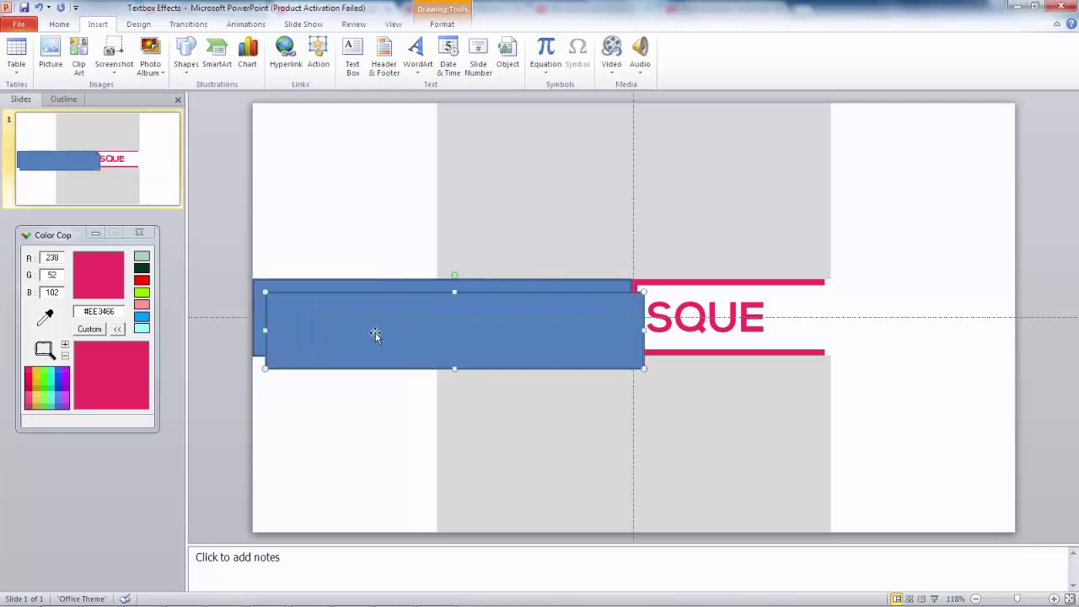
{"action": "left_click_drag", "start_coordinate": [290, 306], "coordinate": [660, 292]}
{"action": "scroll", "coordinate": [662, 295], "scroll_direction": "up", "scroll_amount": 8}
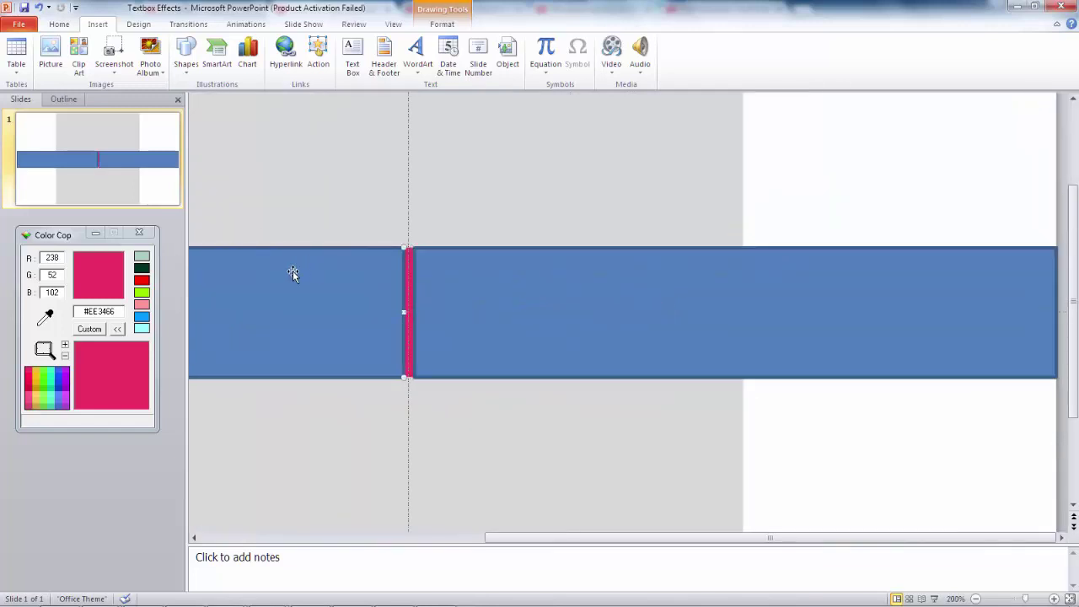
- Fill the left rectangle with grey to match the background
{"action": "left_click", "coordinate": [441, 23]}
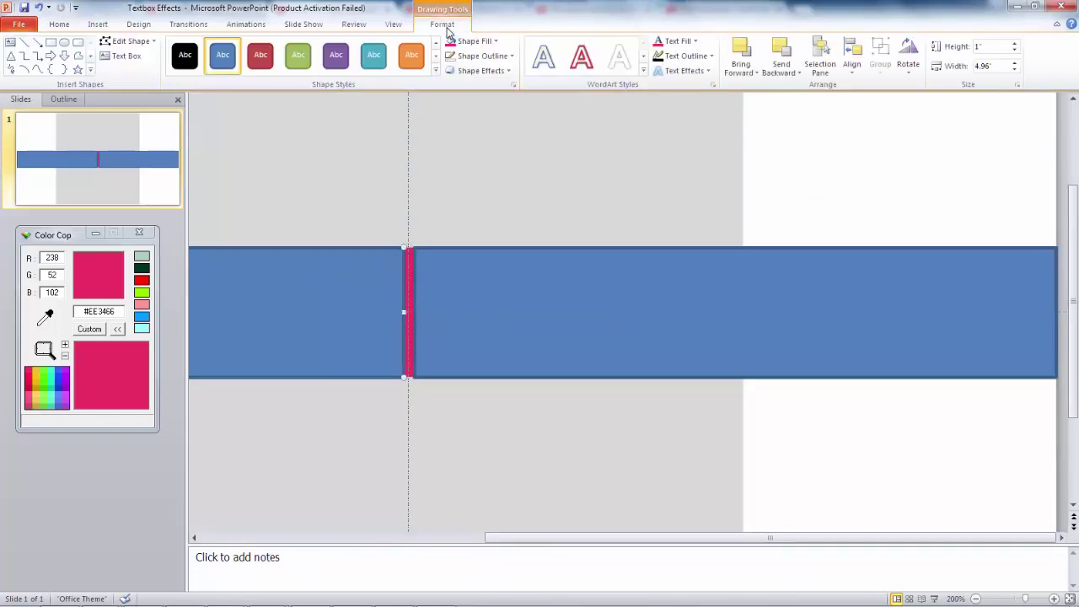
{"action": "left_click", "coordinate": [468, 41]}
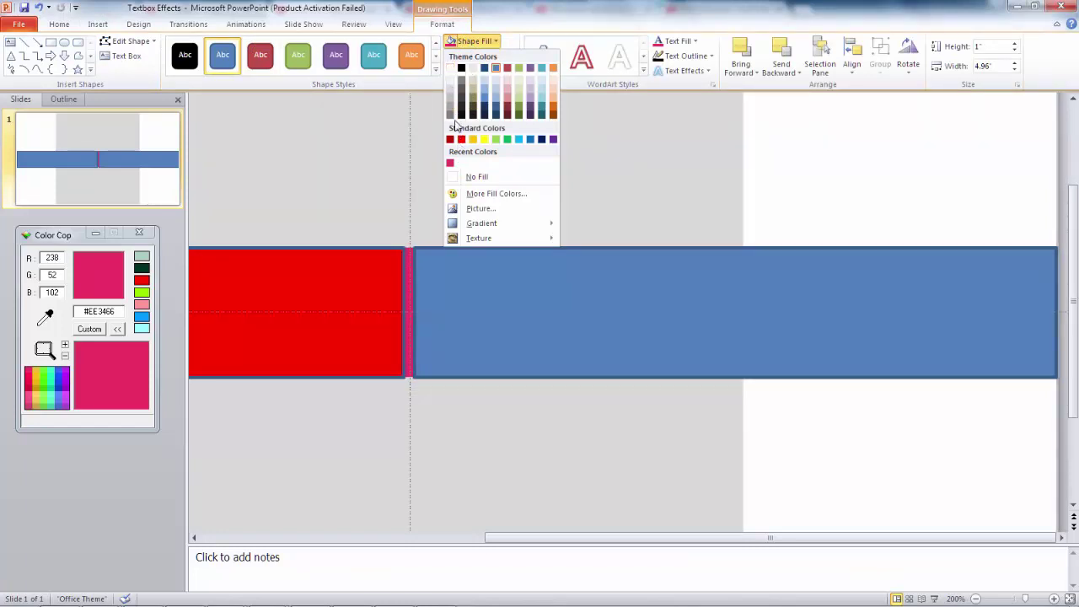
{"action": "left_click", "coordinate": [451, 108]}
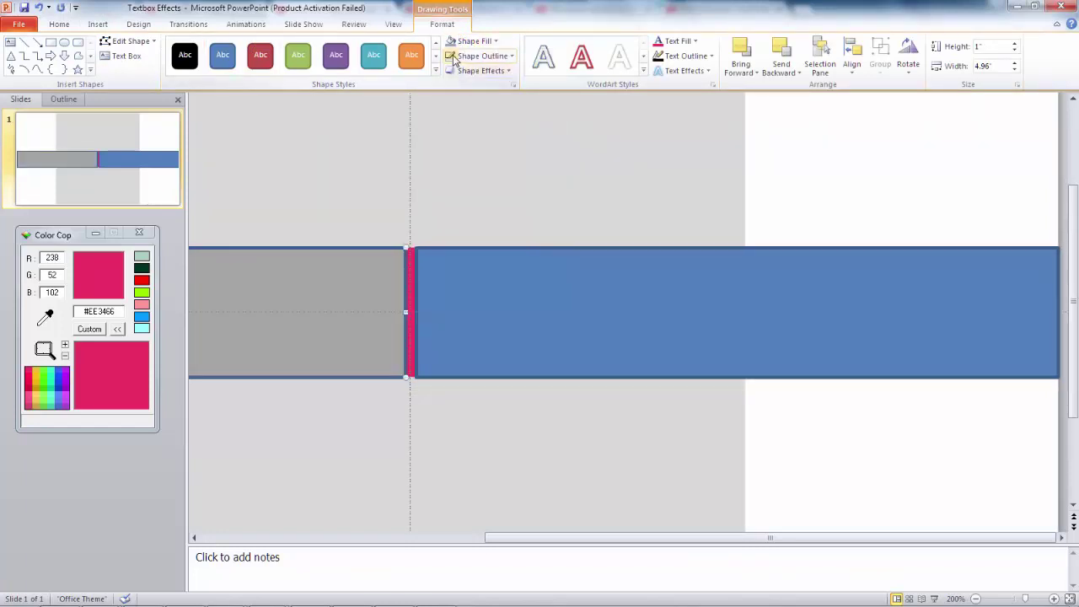
- Set the right rectangle to No Fill so the framed text shows through
{"action": "left_click", "coordinate": [470, 263]}
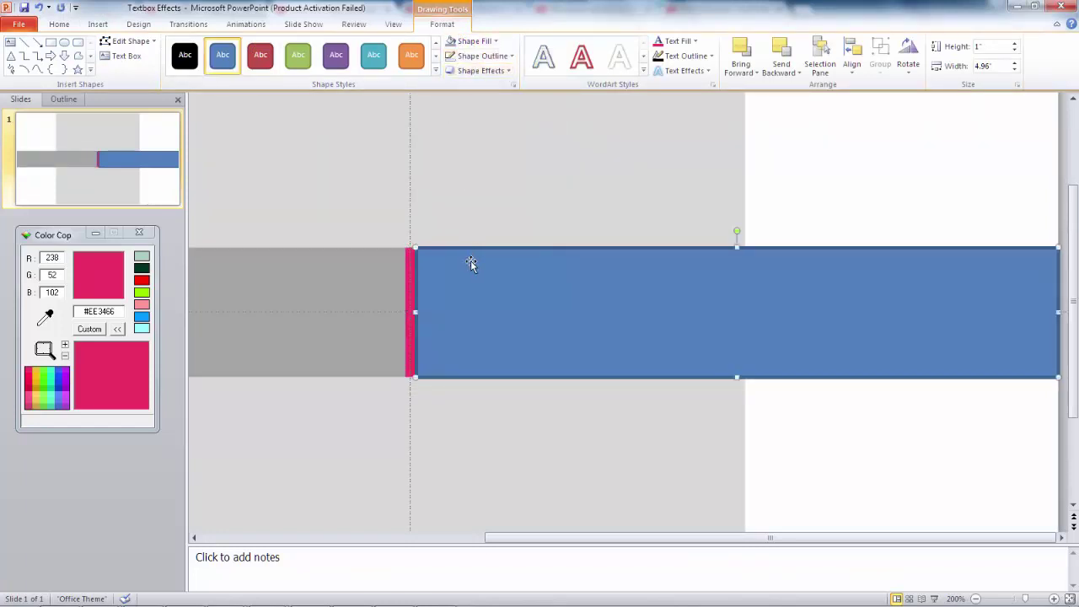
{"action": "left_click", "coordinate": [473, 41]}
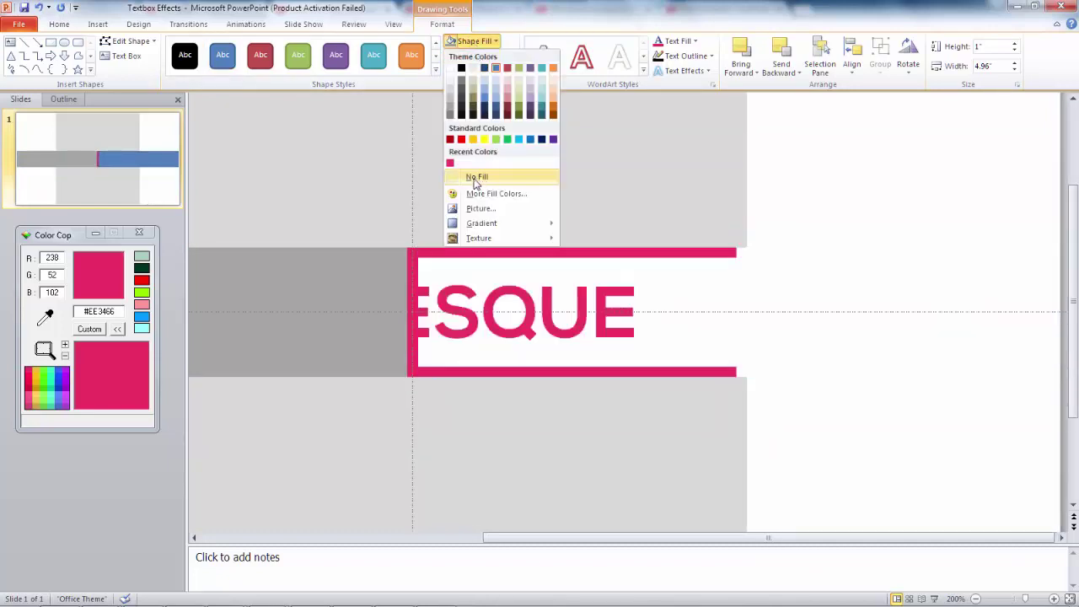
{"action": "left_click", "coordinate": [475, 179]}
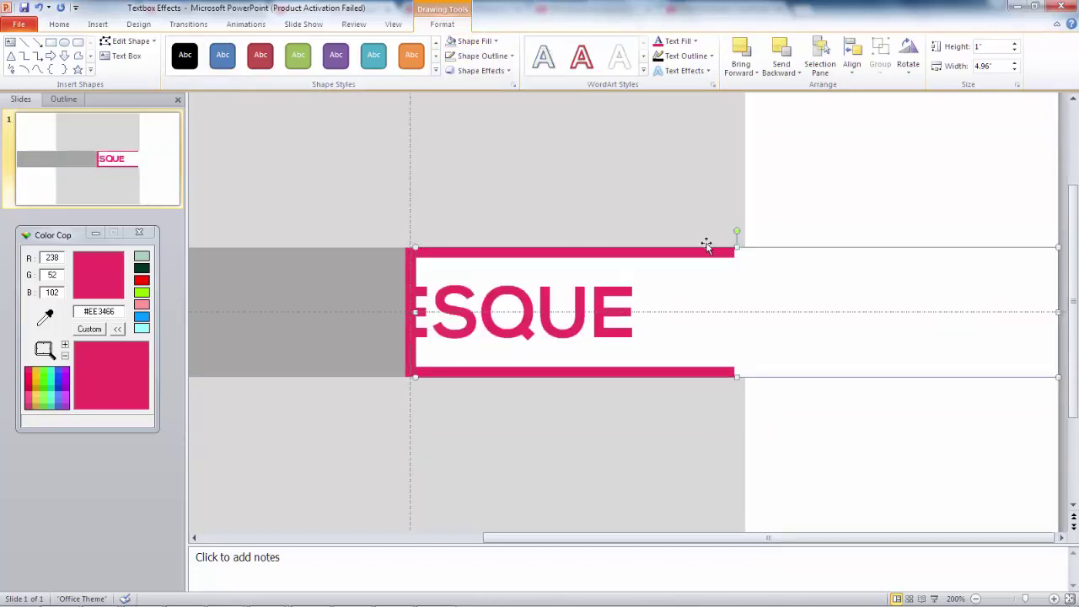
- Group the pink edge, grey cover and text box into one group
{"action": "left_click", "coordinate": [407, 280], "text": "shift"}
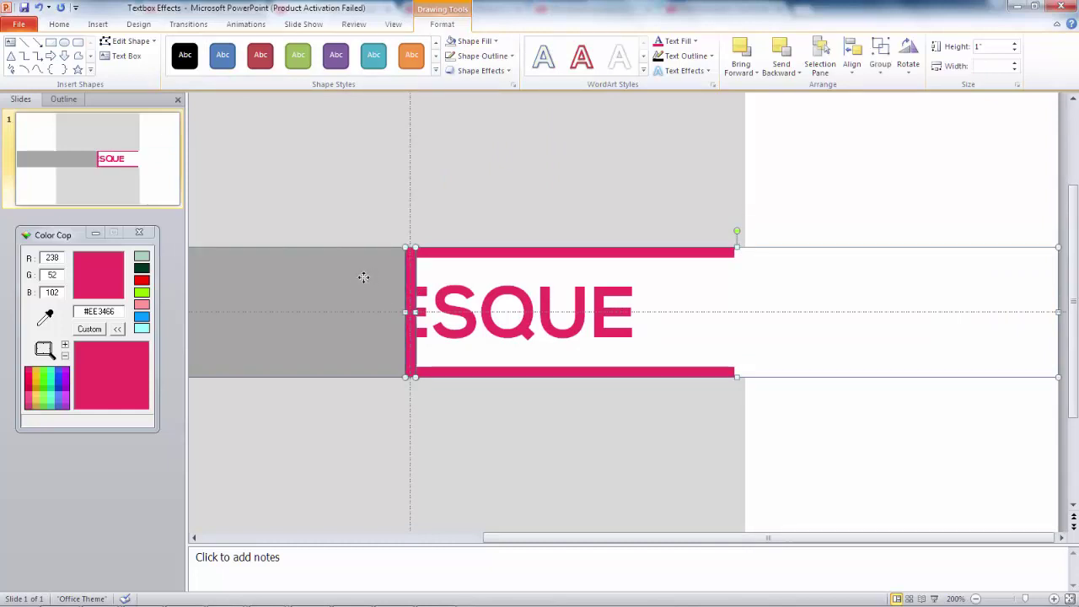
{"action": "right_click", "coordinate": [365, 280]}
{"action": "mouse_move", "coordinate": [433, 350]}
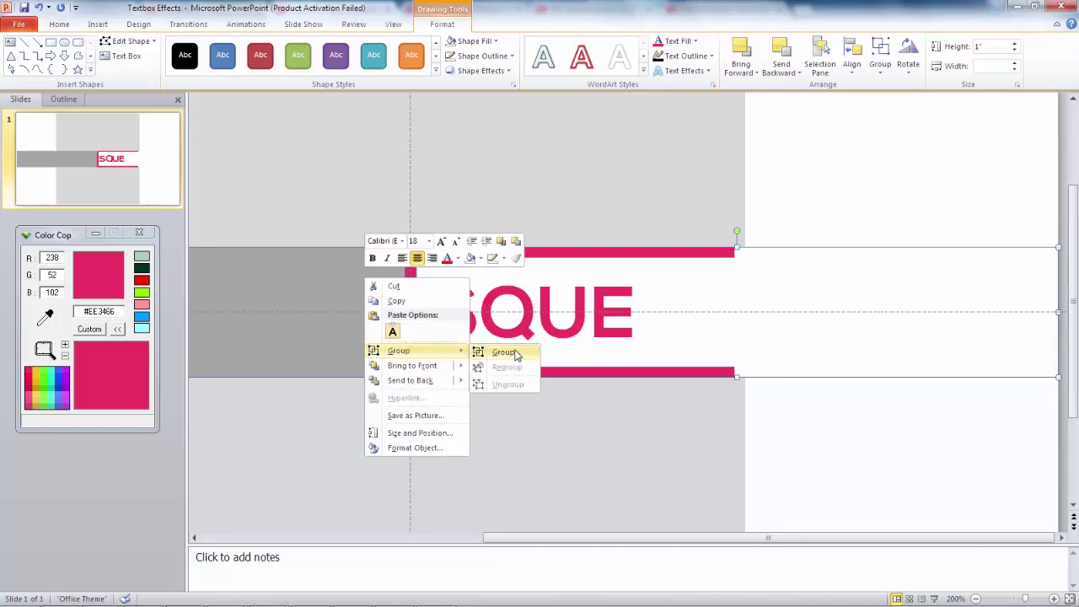
{"action": "left_click", "coordinate": [512, 353]}
{"action": "scroll", "coordinate": [508, 318], "scroll_direction": "down", "scroll_amount": 3}
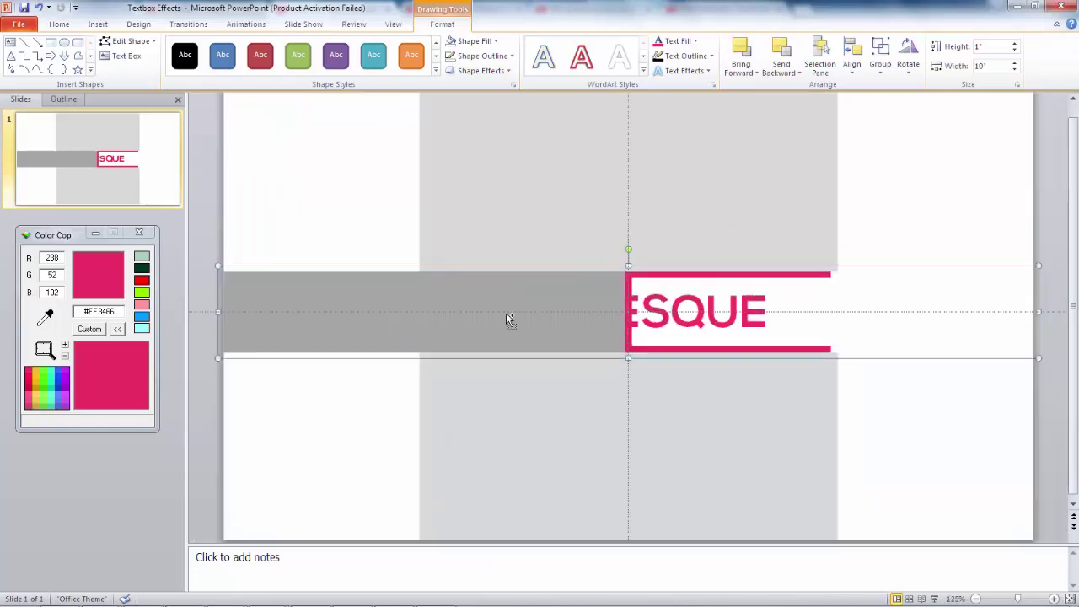
- Give the group a Lines motion path heading left
{"action": "left_click", "coordinate": [232, 25]}
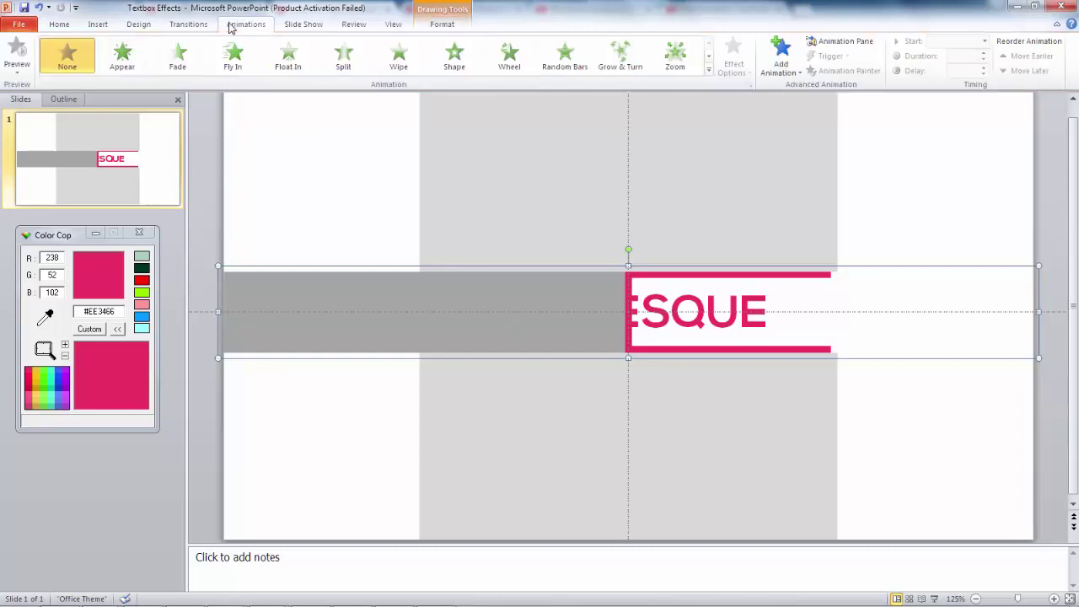
{"action": "left_click", "coordinate": [781, 66]}
{"action": "scroll", "coordinate": [855, 258], "scroll_direction": "down", "scroll_amount": 3}
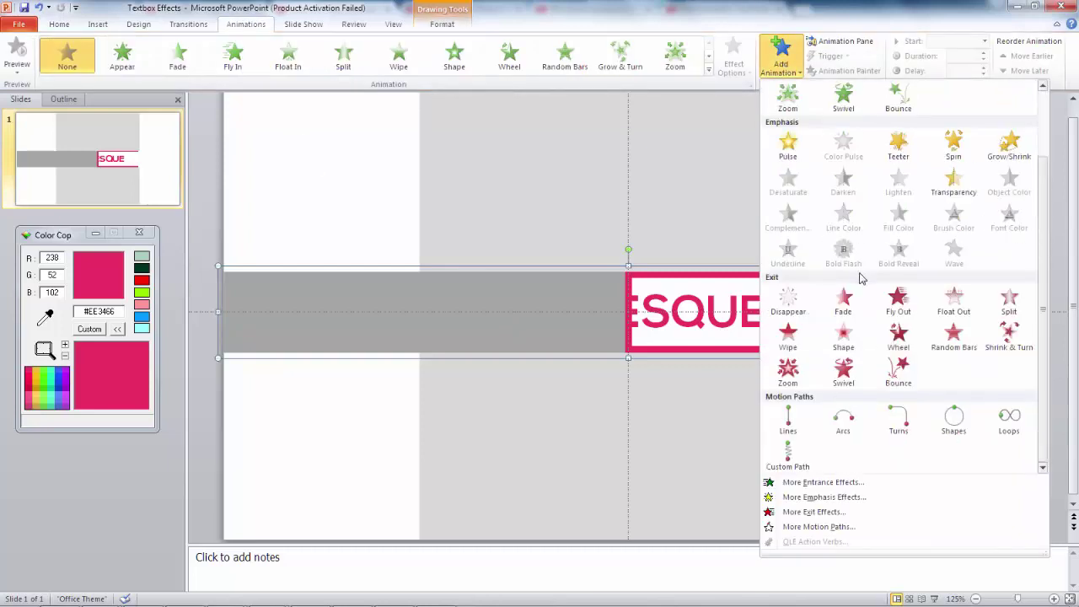
{"action": "left_click", "coordinate": [790, 424]}
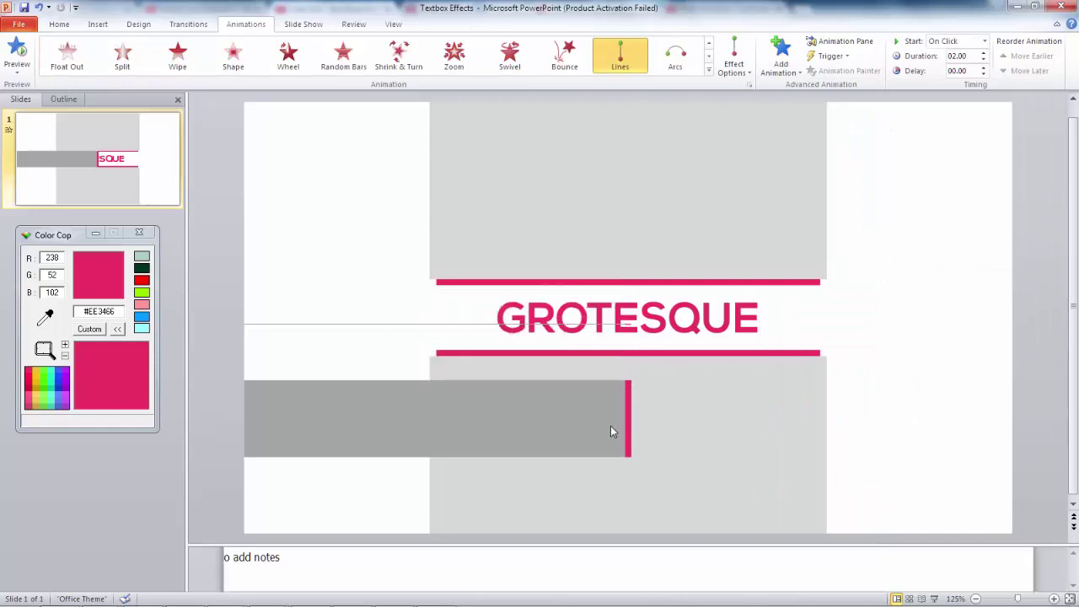
{"action": "left_click", "coordinate": [742, 63]}
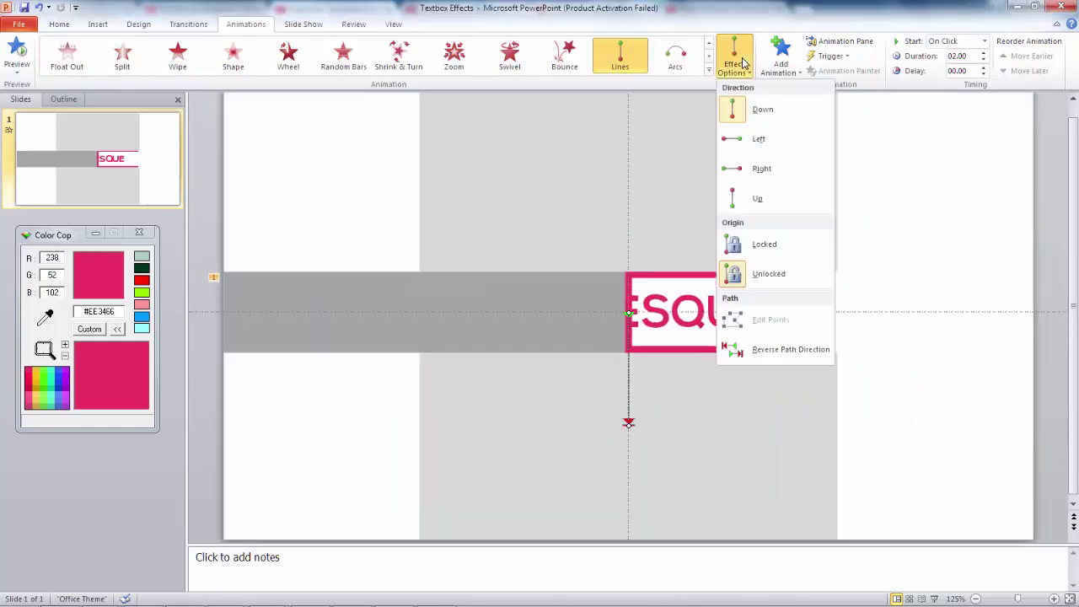
{"action": "left_click", "coordinate": [781, 140]}
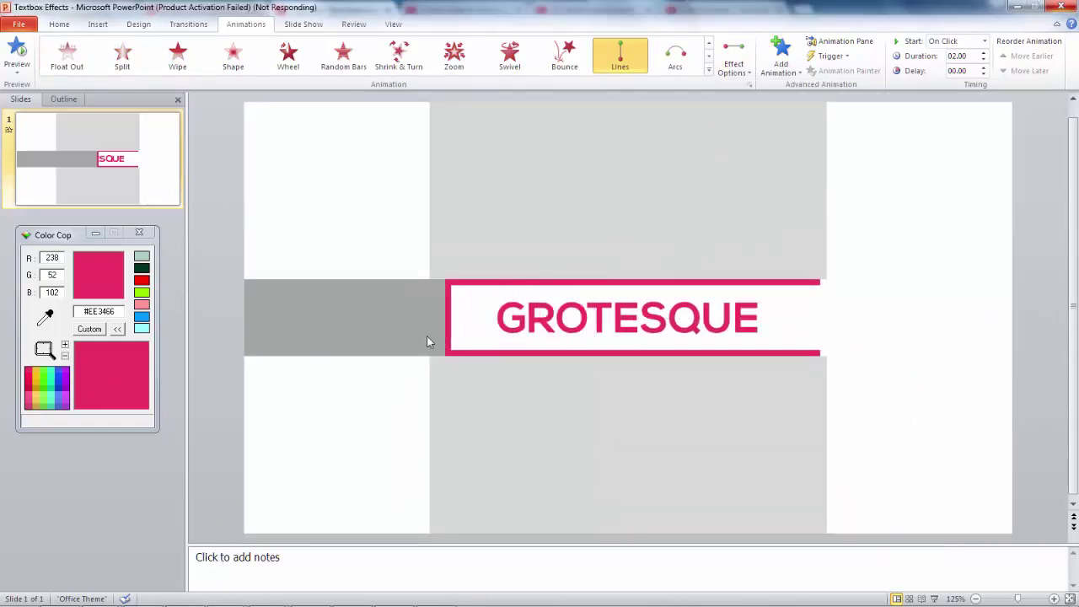
- Duplicate the group, flip the copy horizontally, and centre it horizontally and vertically on the slide
{"action": "left_click", "coordinate": [463, 322]}
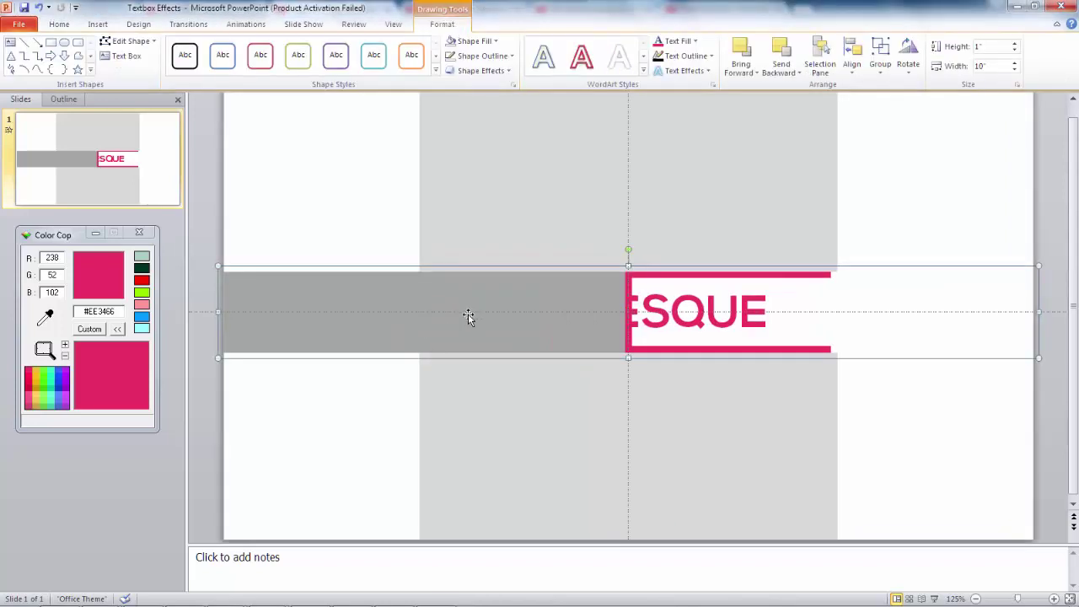
{"action": "key", "text": "ctrl+d"}
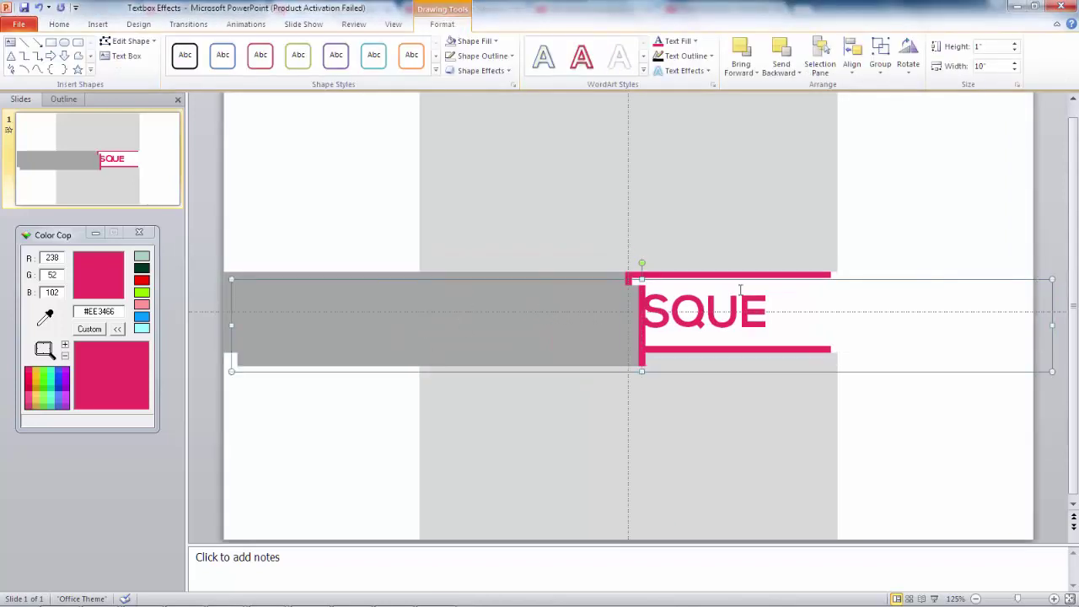
{"action": "left_click", "coordinate": [916, 61]}
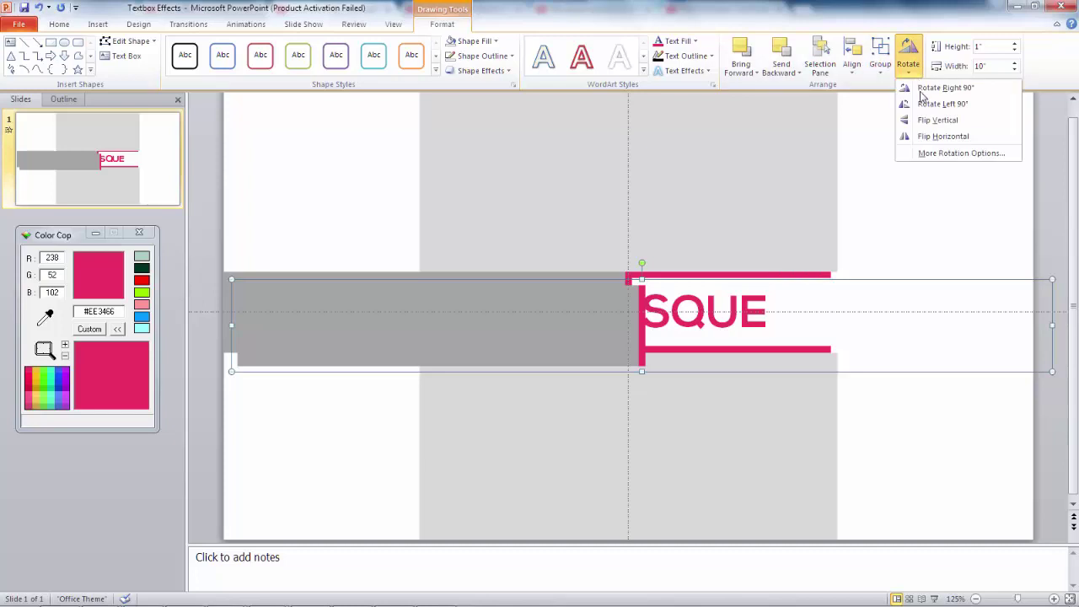
{"action": "left_click", "coordinate": [931, 137]}
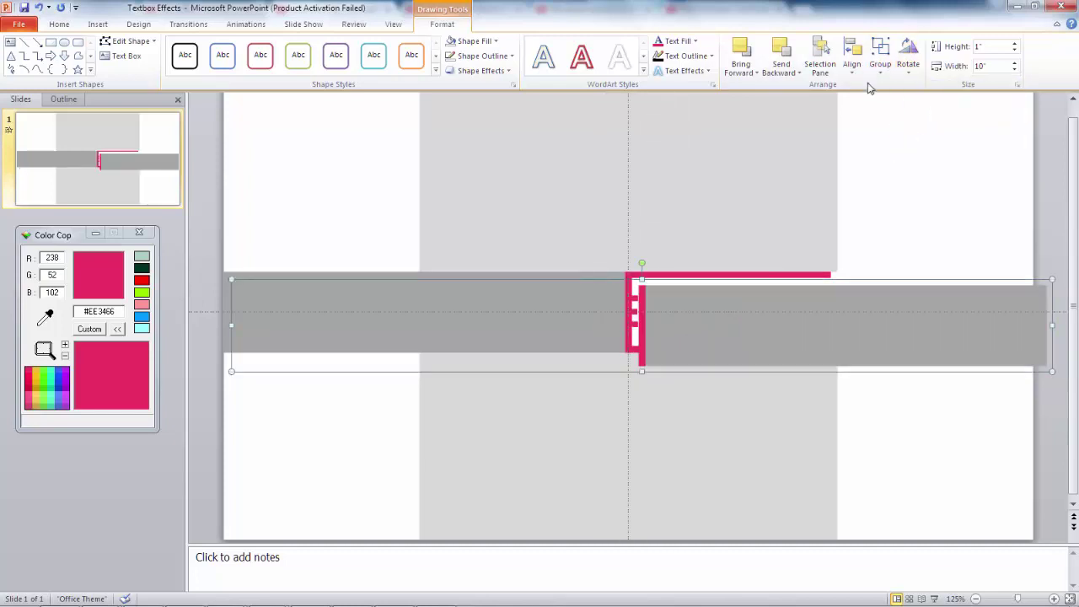
{"action": "left_click", "coordinate": [857, 69]}
{"action": "left_click", "coordinate": [870, 102]}
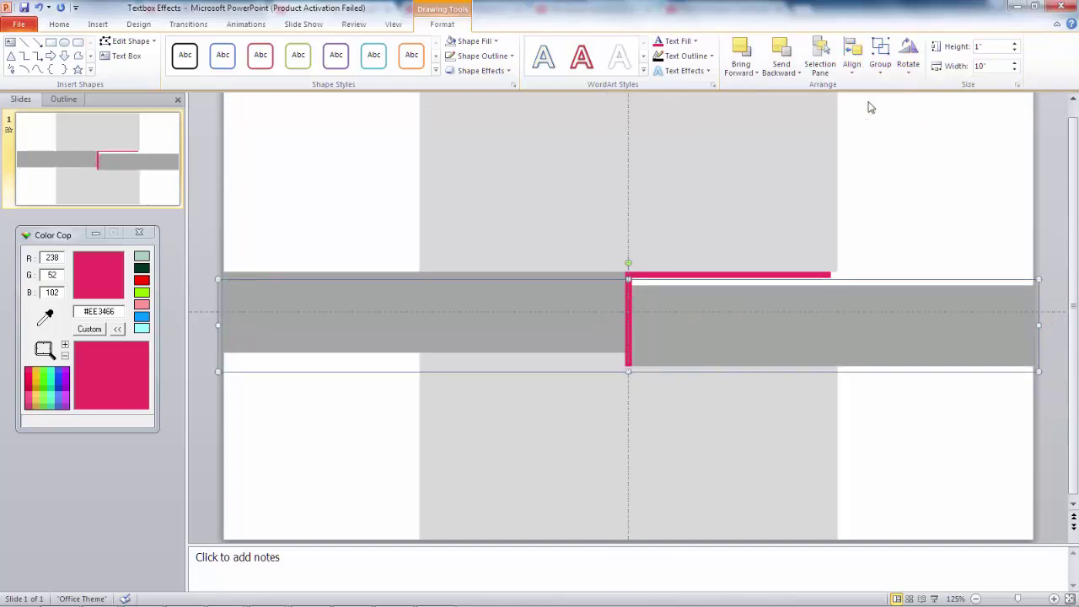
{"action": "left_click", "coordinate": [852, 59]}
{"action": "left_click", "coordinate": [876, 150]}
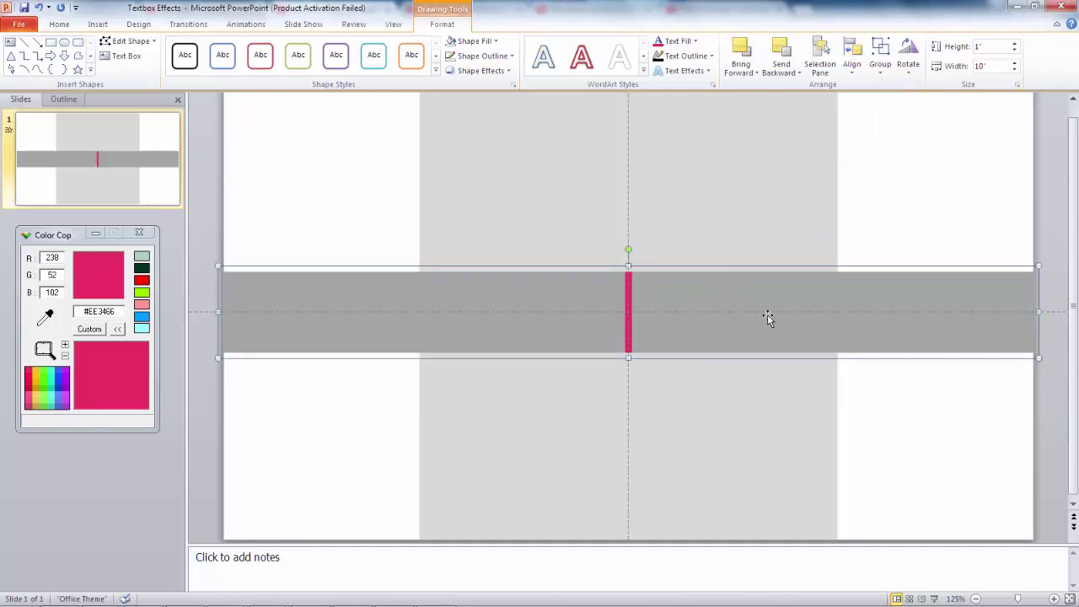
- Change the copy's motion path direction to Right
{"action": "left_click", "coordinate": [245, 24]}
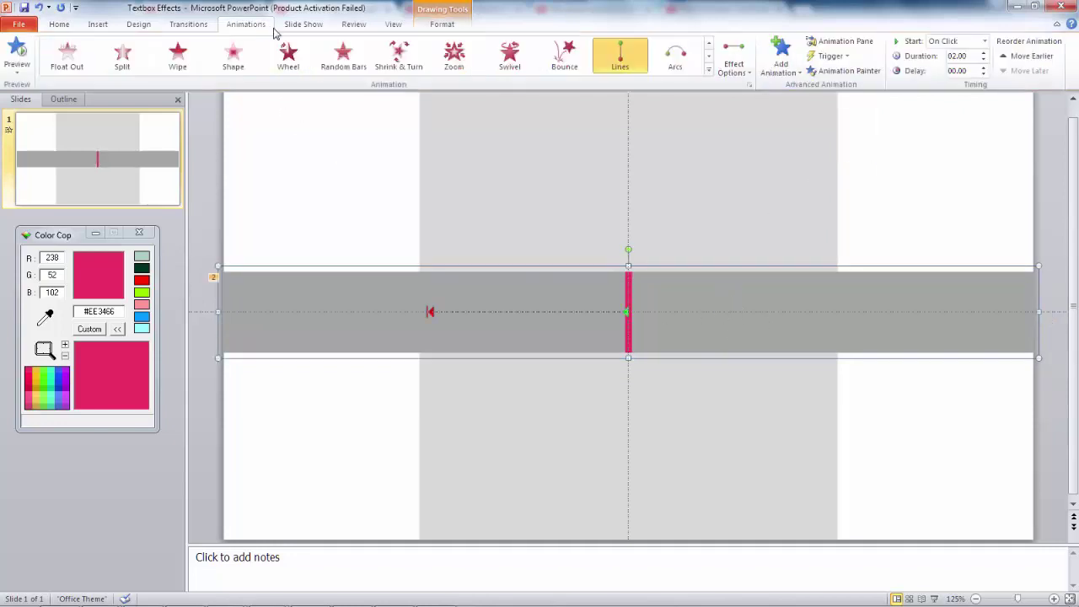
{"action": "left_click", "coordinate": [742, 68]}
{"action": "left_click", "coordinate": [762, 168]}
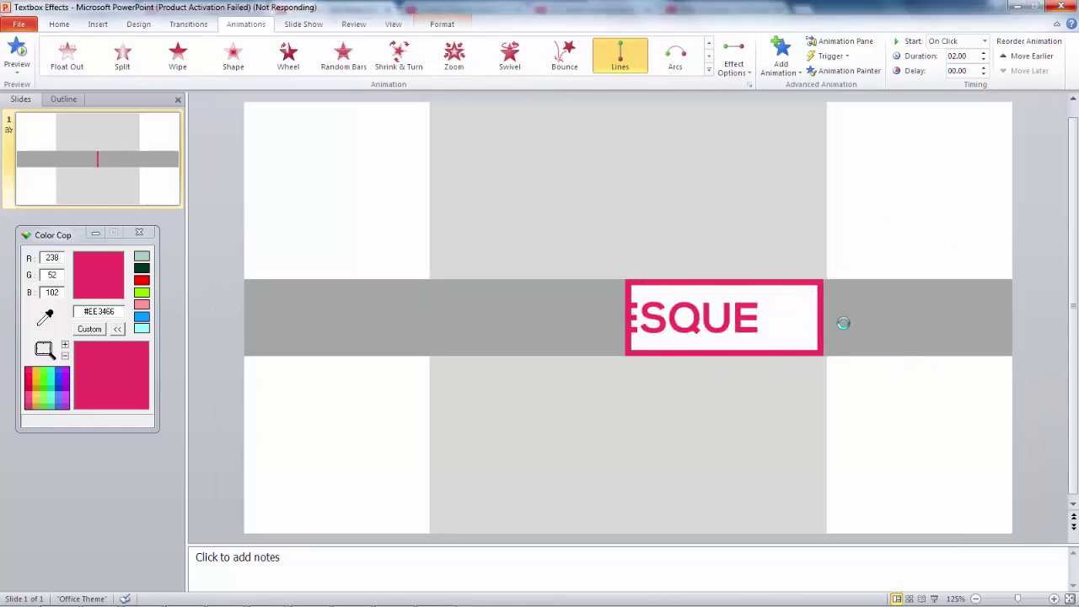
- Select the Group 11 bar from the Animation Pane and fill the right bar with white
{"action": "left_click", "coordinate": [855, 42]}
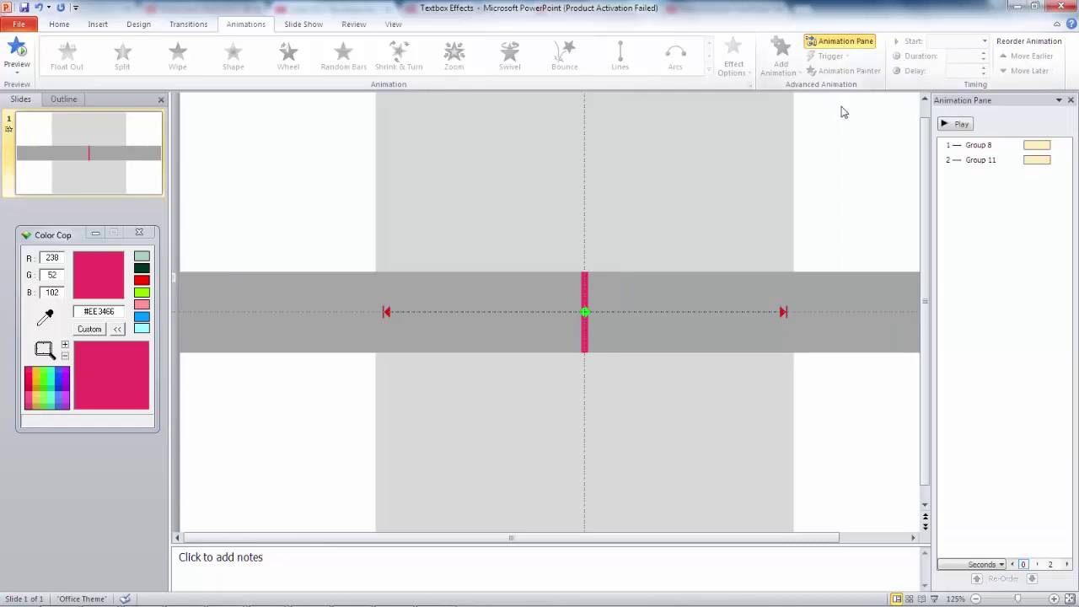
{"action": "left_click", "coordinate": [832, 301]}
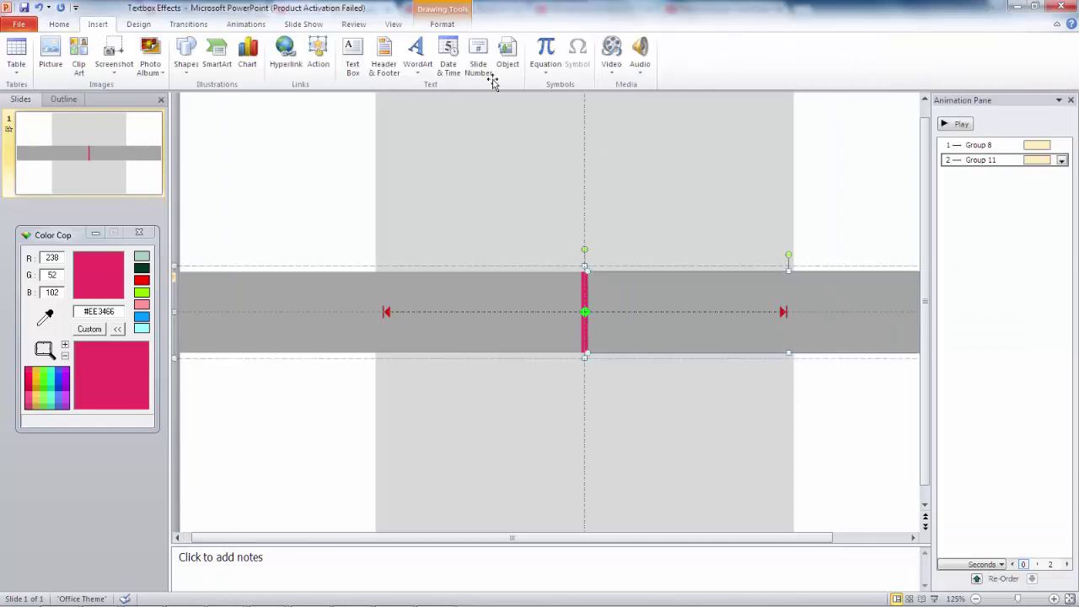
{"action": "left_click", "coordinate": [441, 25]}
{"action": "left_click", "coordinate": [472, 41]}
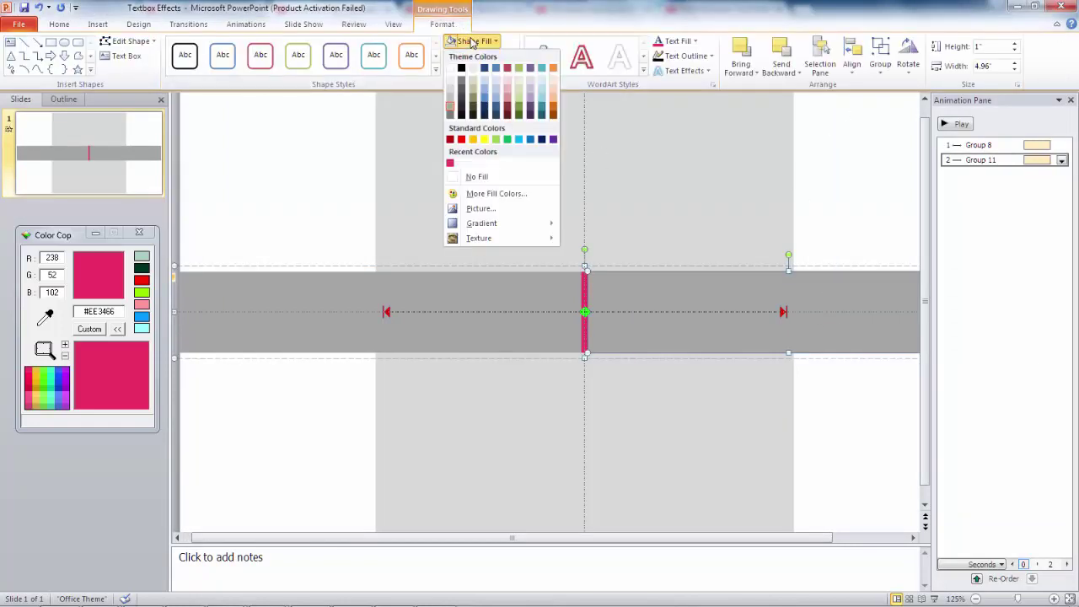
{"action": "left_click", "coordinate": [684, 291]}
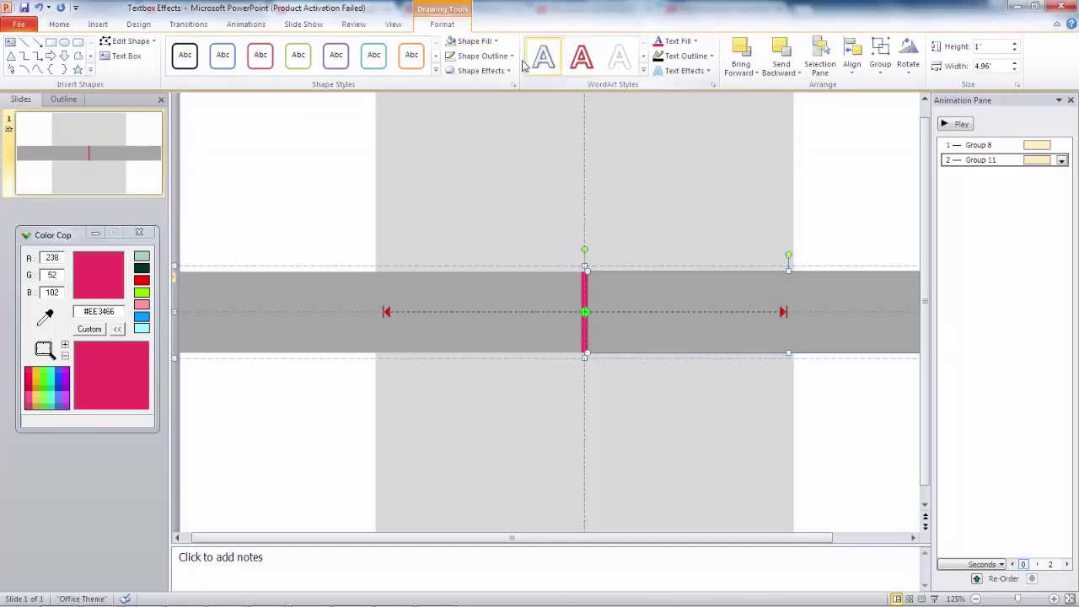
{"action": "left_click", "coordinate": [472, 42]}
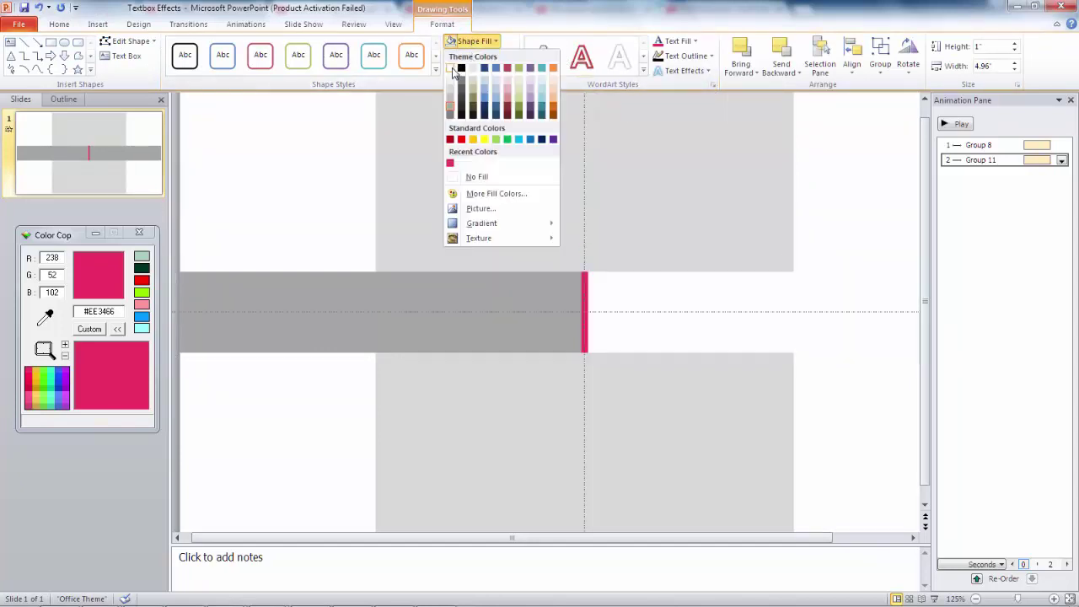
{"action": "left_click", "coordinate": [451, 69]}
- Select the grey bar inside its group and fill it with white
{"action": "left_click", "coordinate": [277, 293]}
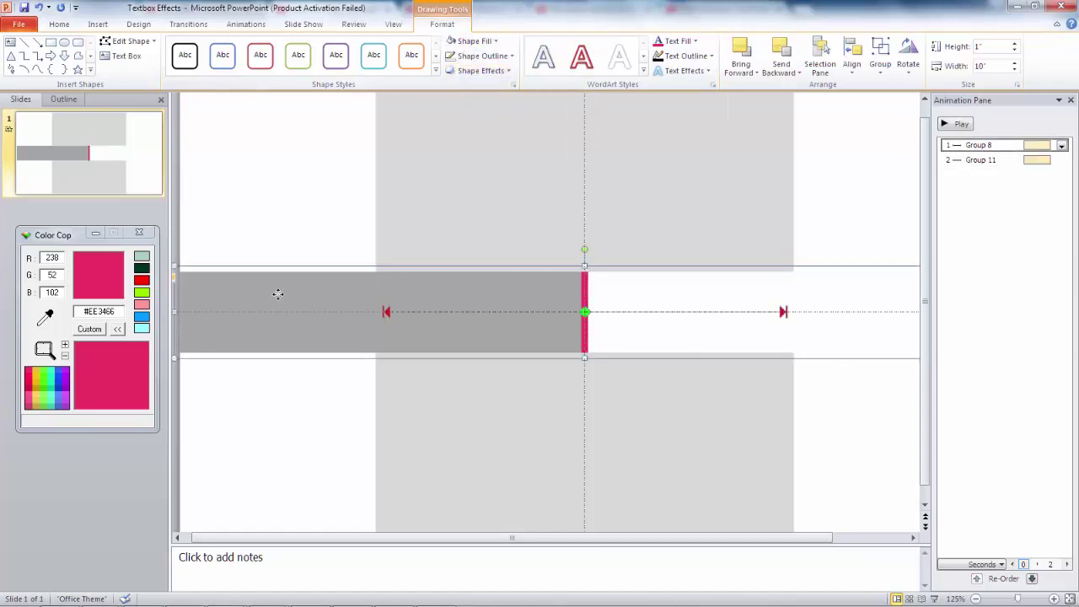
{"action": "left_click", "coordinate": [277, 294]}
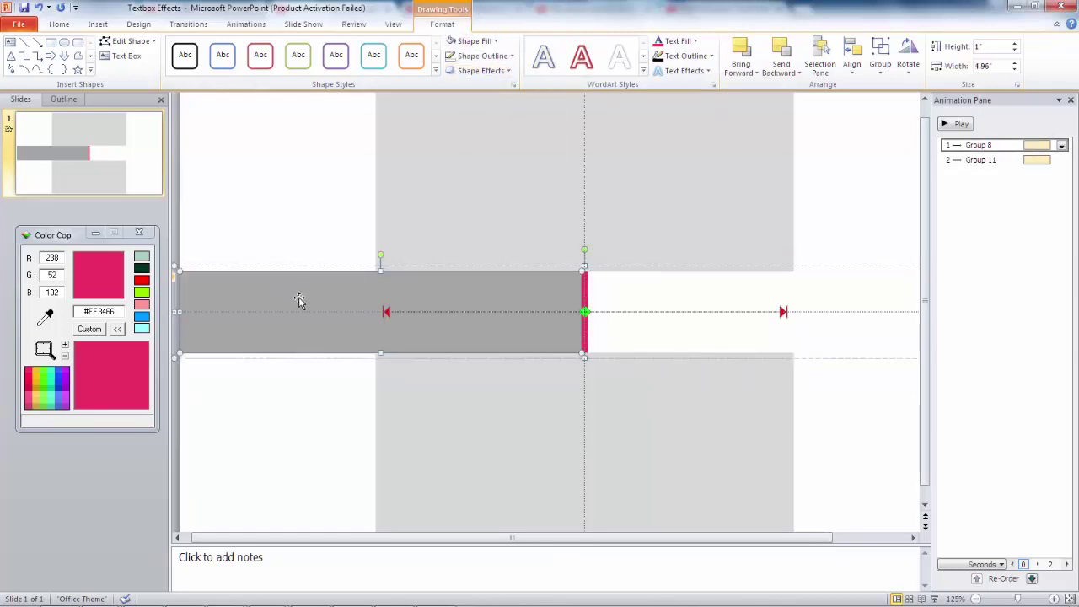
{"action": "left_click", "coordinate": [451, 41]}
{"action": "scroll", "coordinate": [632, 59], "scroll_direction": "up", "scroll_amount": 4}
- Make Group 8 start With Previous and adjust its motion's smooth end setting
{"action": "left_click", "coordinate": [984, 40]}
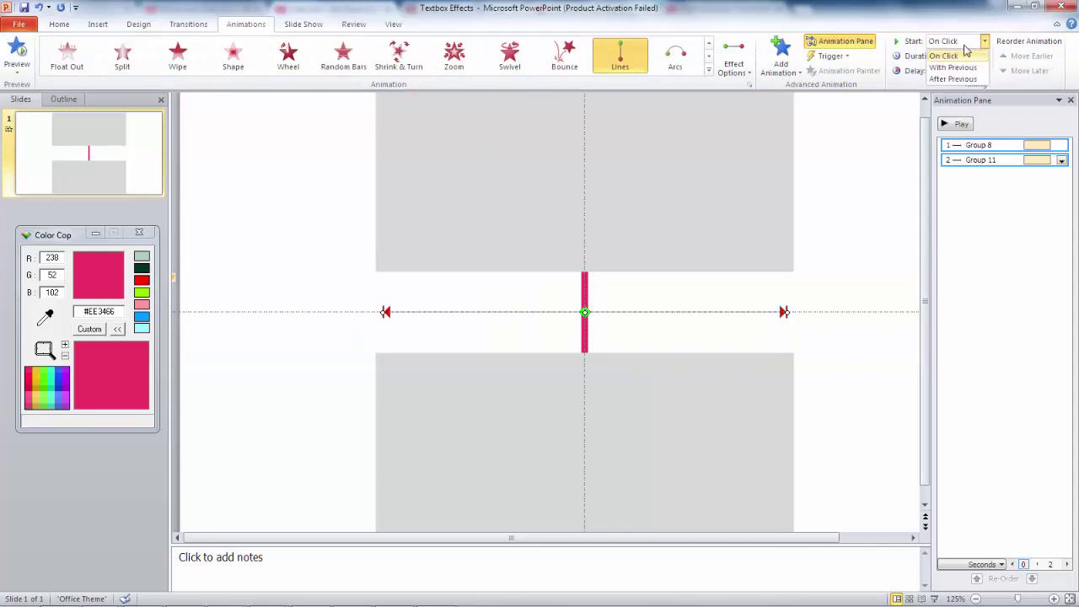
{"action": "left_click", "coordinate": [954, 67]}
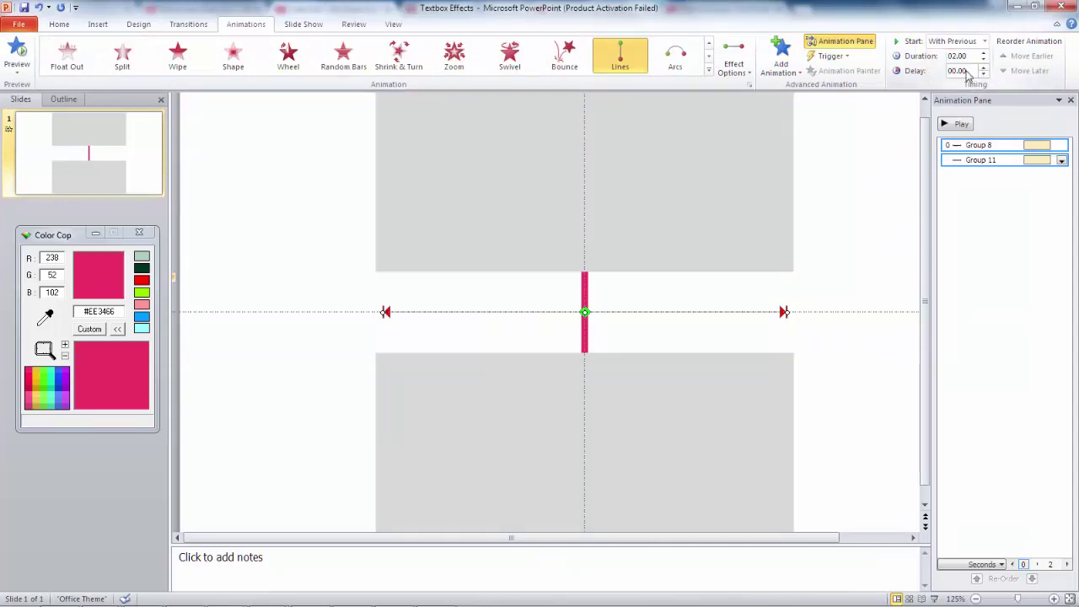
{"action": "right_click", "coordinate": [988, 148]}
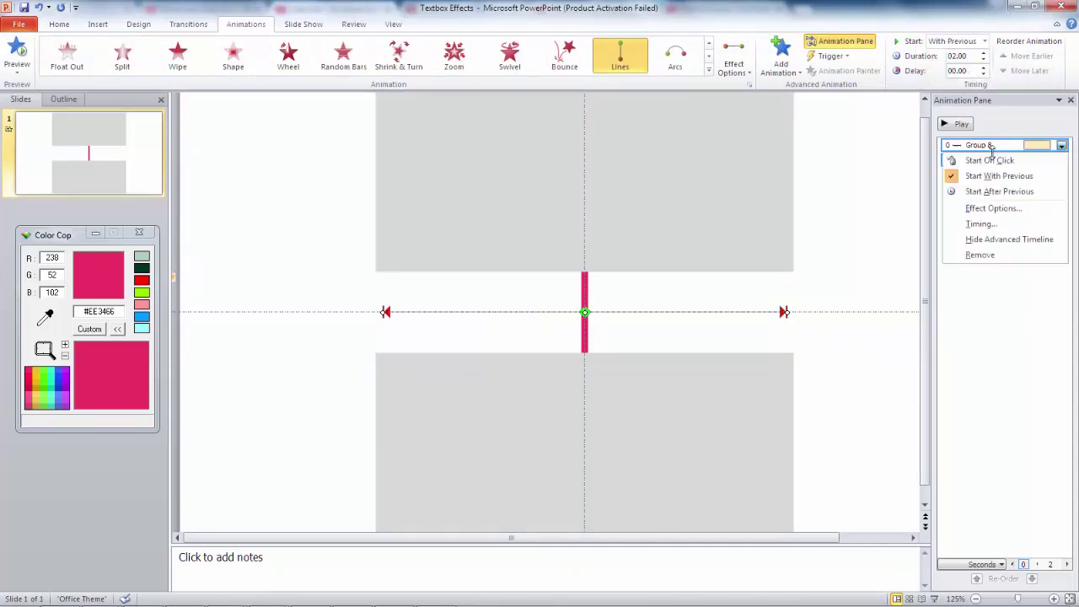
{"action": "left_click", "coordinate": [992, 210]}
{"action": "left_click_drag", "start_coordinate": [533, 275], "coordinate": [506, 274]}
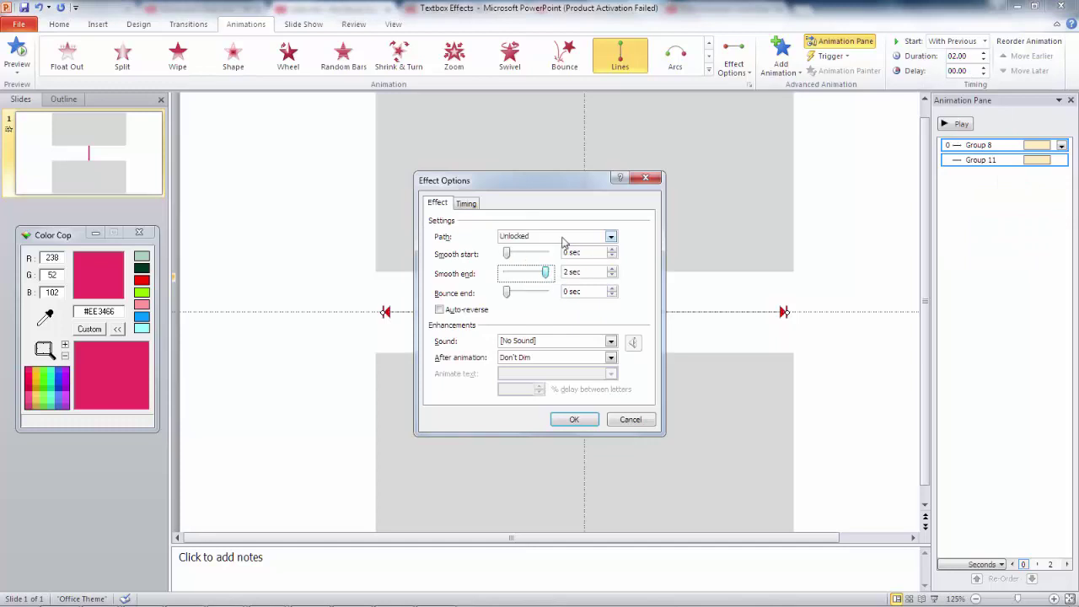
{"action": "left_click", "coordinate": [574, 419]}
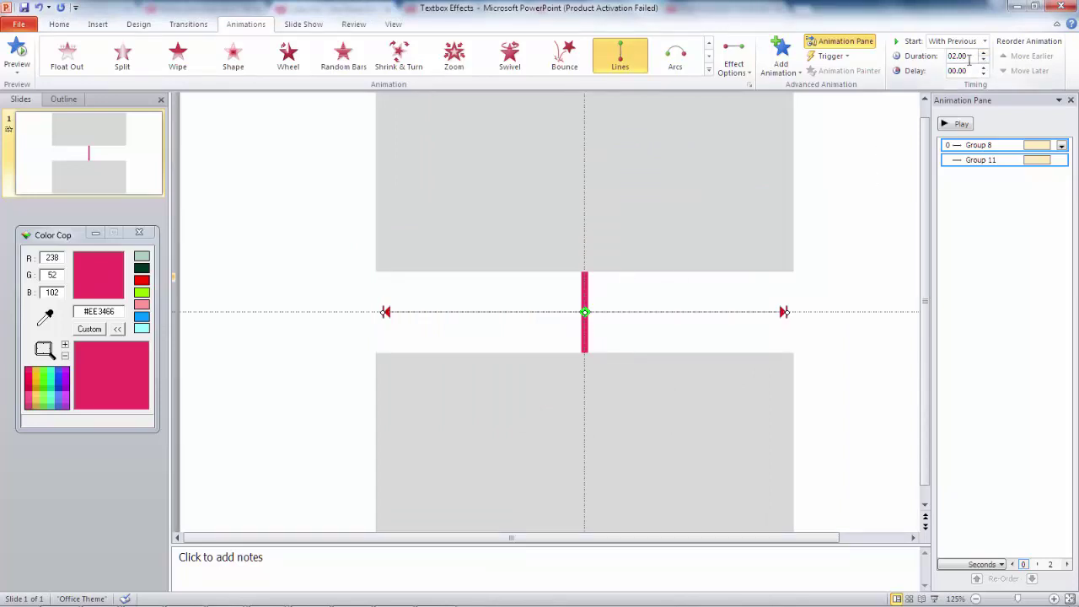
- Set the animation duration to 1 second and preview it
{"action": "left_click_drag", "start_coordinate": [970, 58], "coordinate": [946, 71]}
{"action": "type", "text": "1"}
{"action": "left_click", "coordinate": [961, 125]}
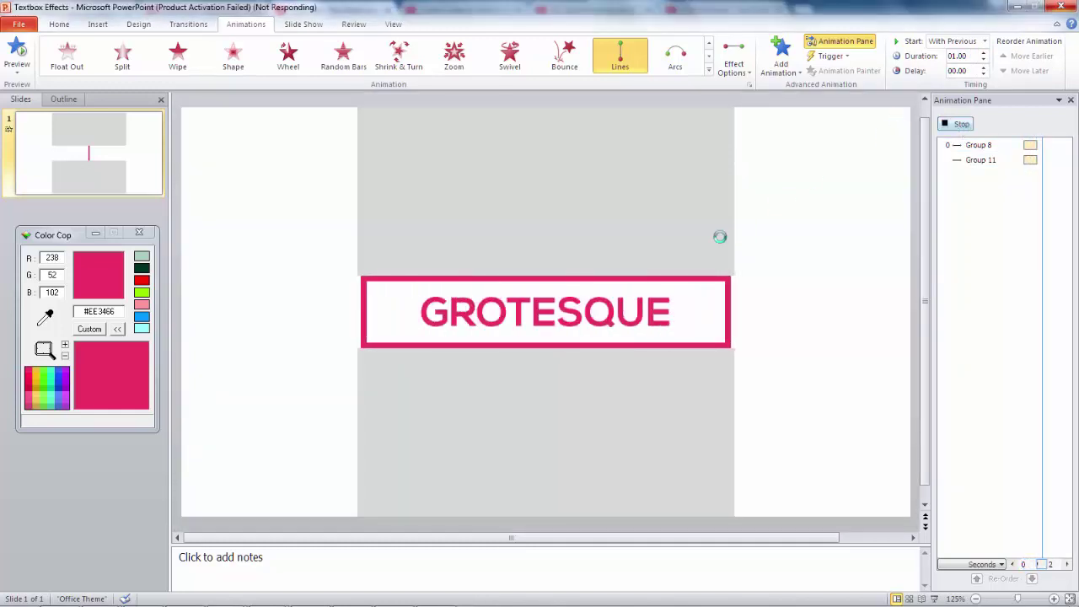
{"action": "scroll", "coordinate": [620, 299], "scroll_direction": "up", "scroll_amount": 10}
- Duplicate the pink bar and centre the copy horizontally and vertically on the slide
{"action": "left_click", "coordinate": [549, 239]}
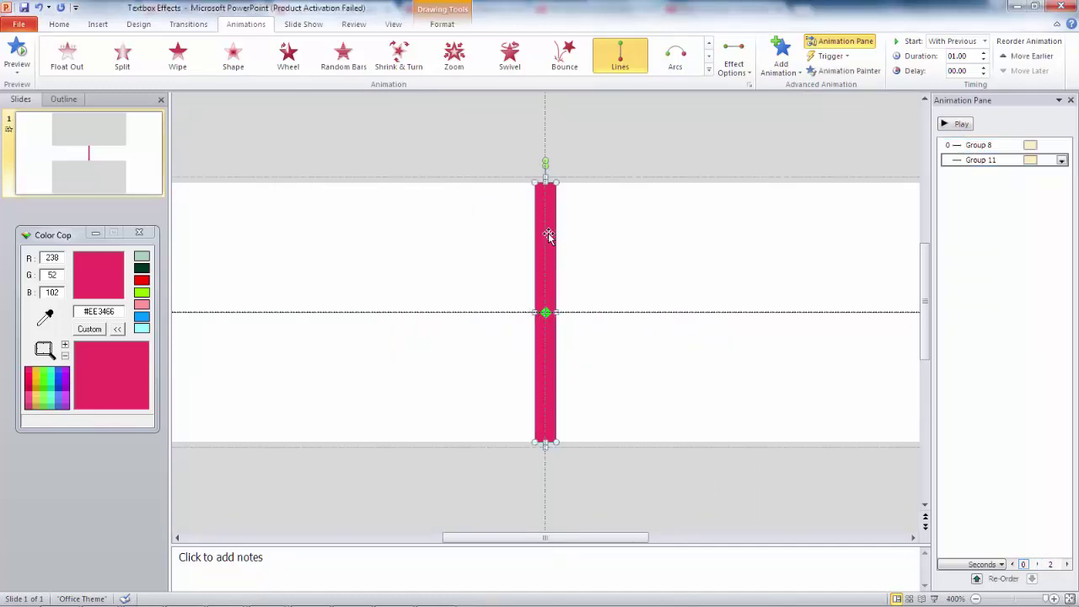
{"action": "scroll", "coordinate": [548, 232], "scroll_direction": "down", "scroll_amount": 8}
{"action": "key", "text": "ctrl+d"}
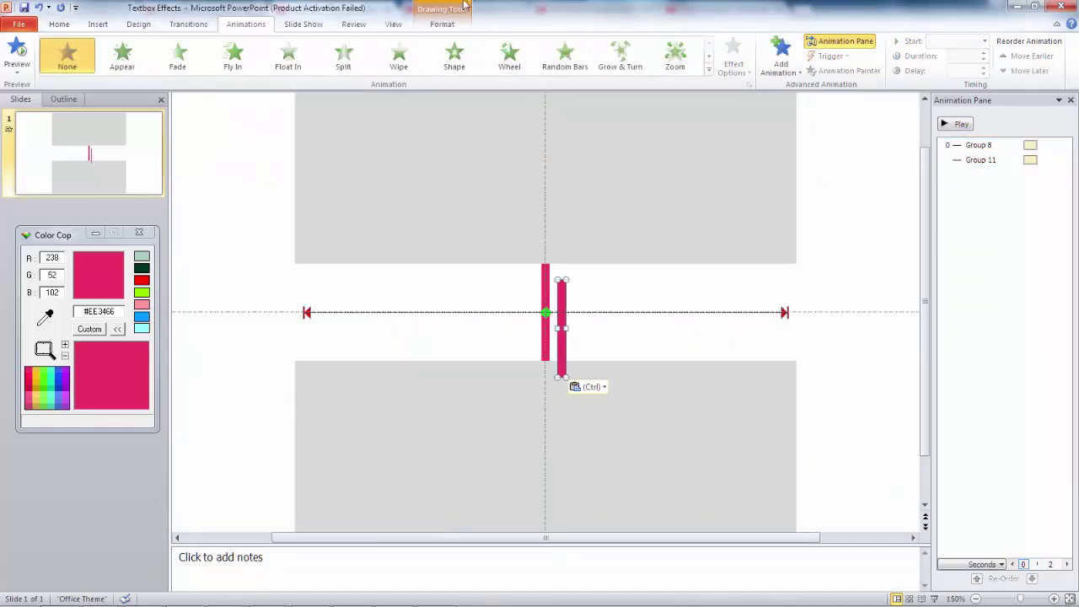
{"action": "left_click", "coordinate": [439, 24]}
{"action": "left_click", "coordinate": [851, 52]}
{"action": "left_click", "coordinate": [860, 103]}
{"action": "left_click", "coordinate": [852, 52]}
{"action": "left_click", "coordinate": [881, 148]}
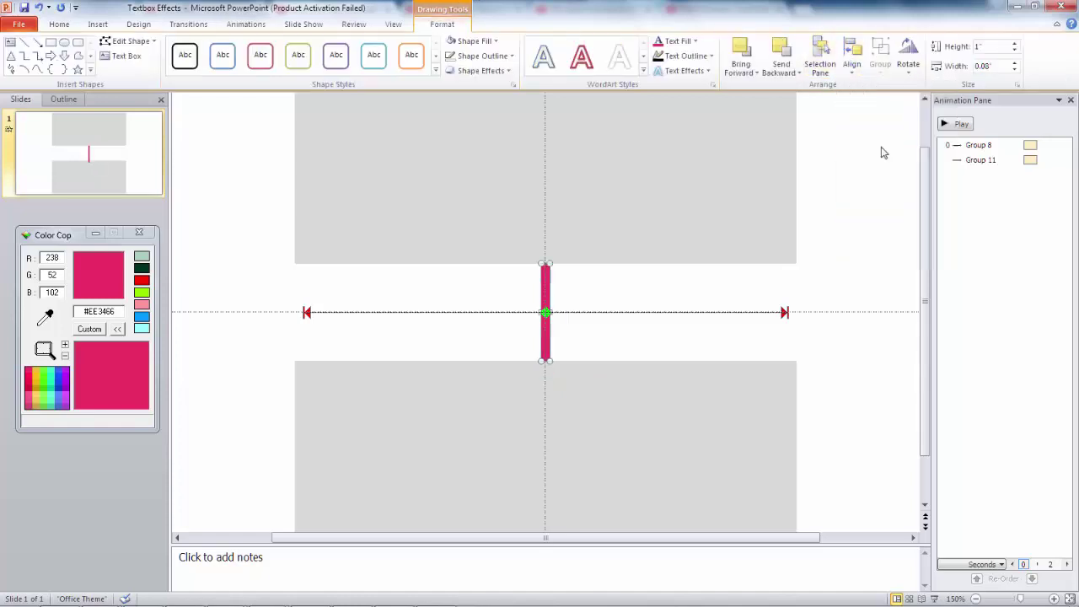
- Give Rectangle 16 a Fly In entrance, move it to the top, start With Previous
{"action": "left_click", "coordinate": [245, 23]}
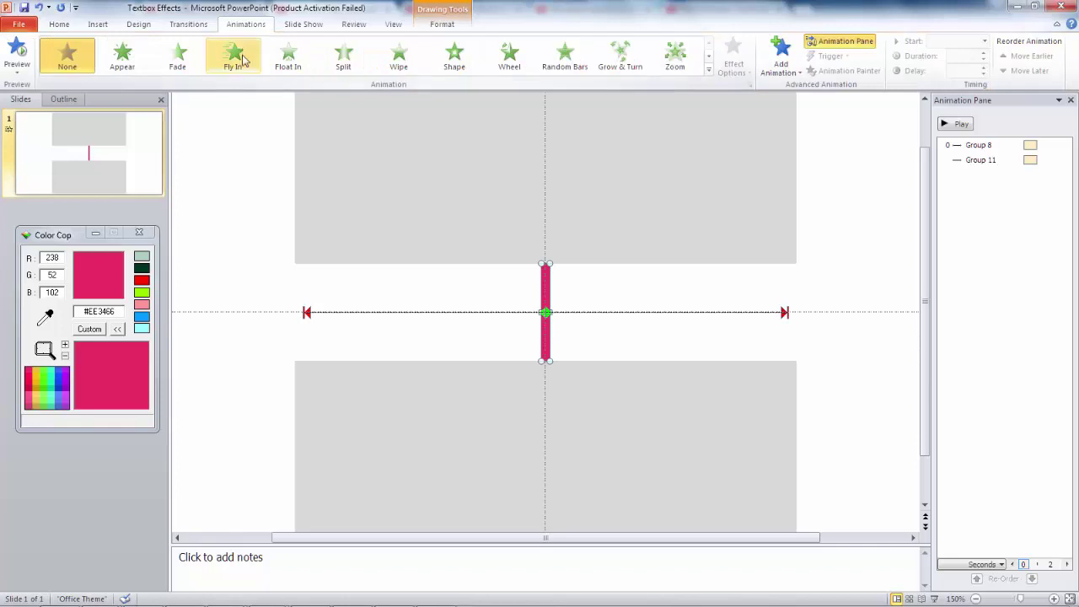
{"action": "left_click", "coordinate": [235, 59]}
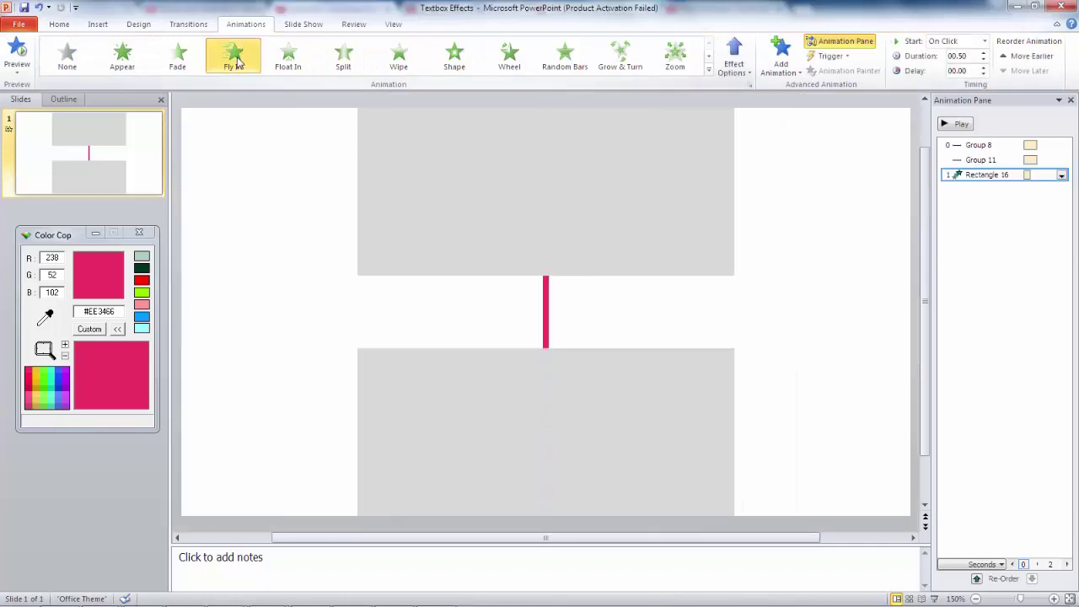
{"action": "left_click", "coordinate": [978, 177]}
{"action": "left_click_drag", "start_coordinate": [978, 180], "coordinate": [980, 148]}
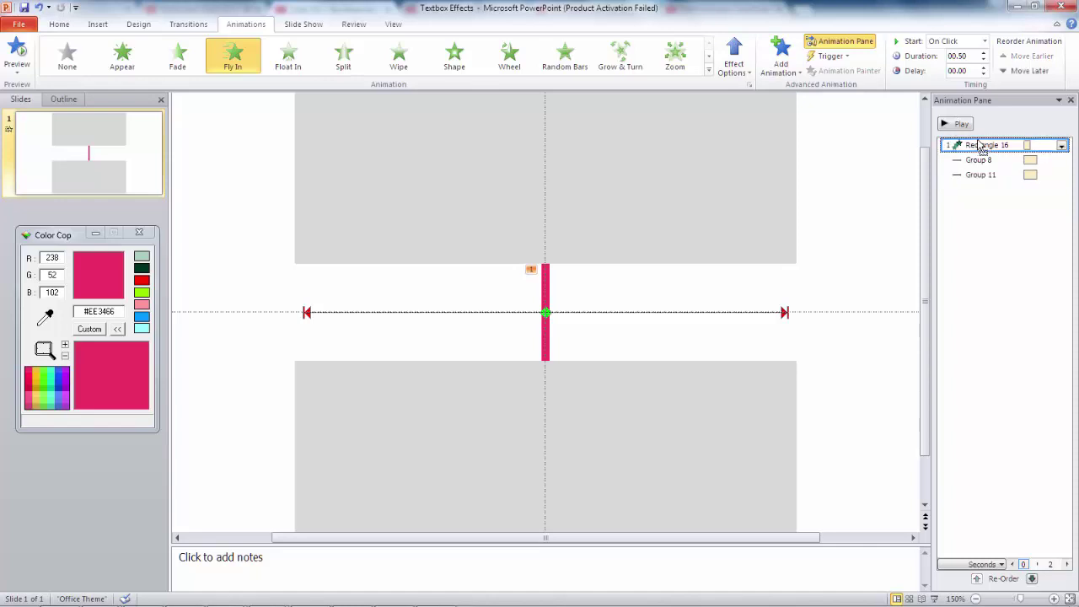
{"action": "left_click", "coordinate": [955, 42]}
{"action": "left_click", "coordinate": [951, 69]}
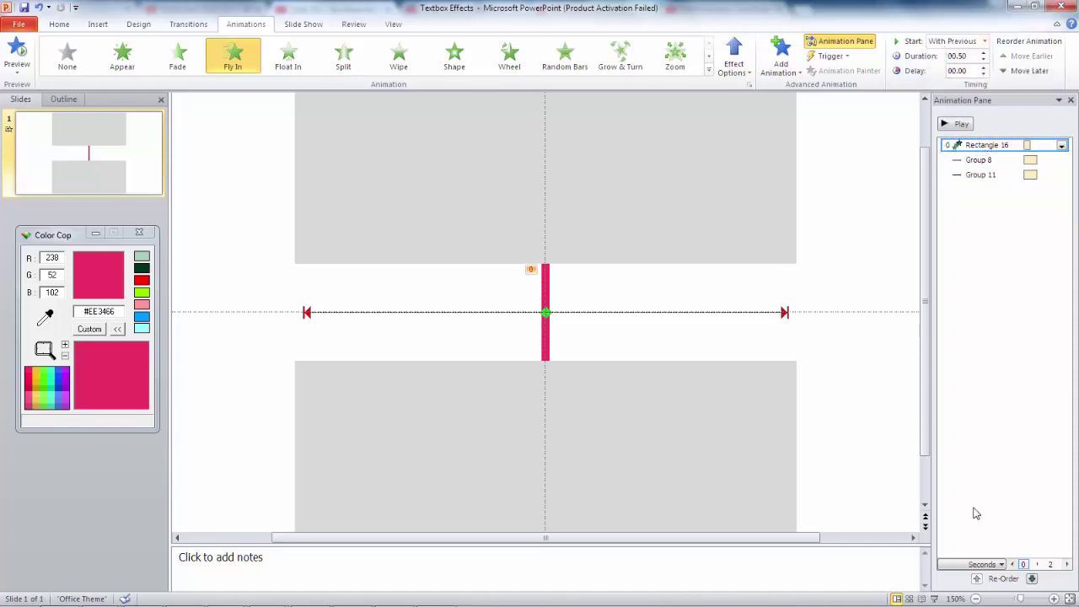
{"action": "left_click", "coordinate": [958, 564]}
{"action": "left_click", "coordinate": [971, 579]}
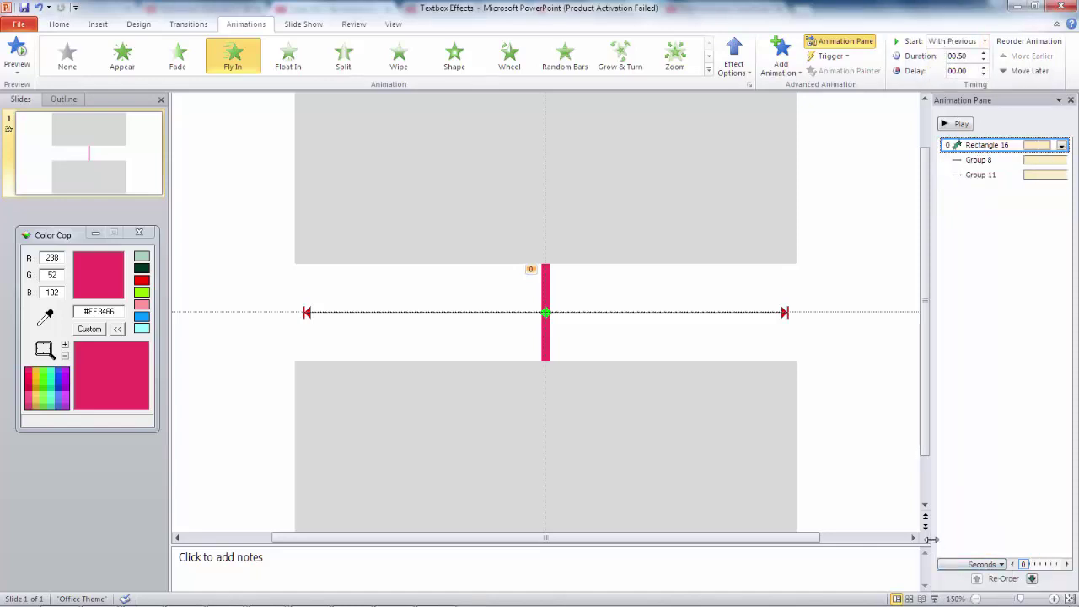
{"action": "left_click_drag", "start_coordinate": [930, 538], "coordinate": [794, 538]}
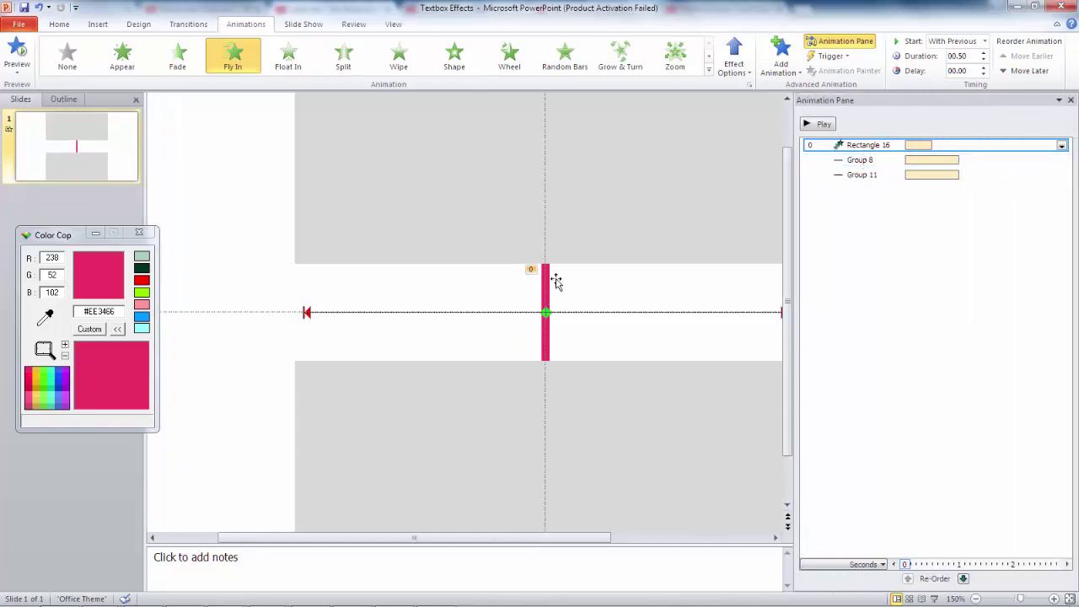
- Select the upper and lower grey rectangles for reordering in front
{"action": "left_click", "coordinate": [649, 428]}
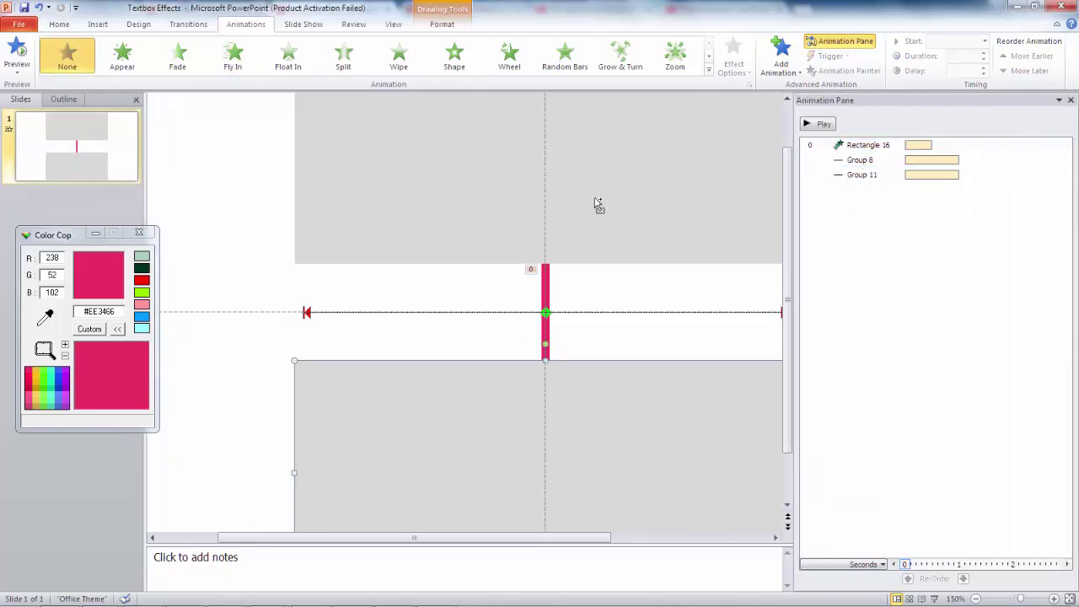
{"action": "left_click", "coordinate": [594, 205], "text": "shift"}
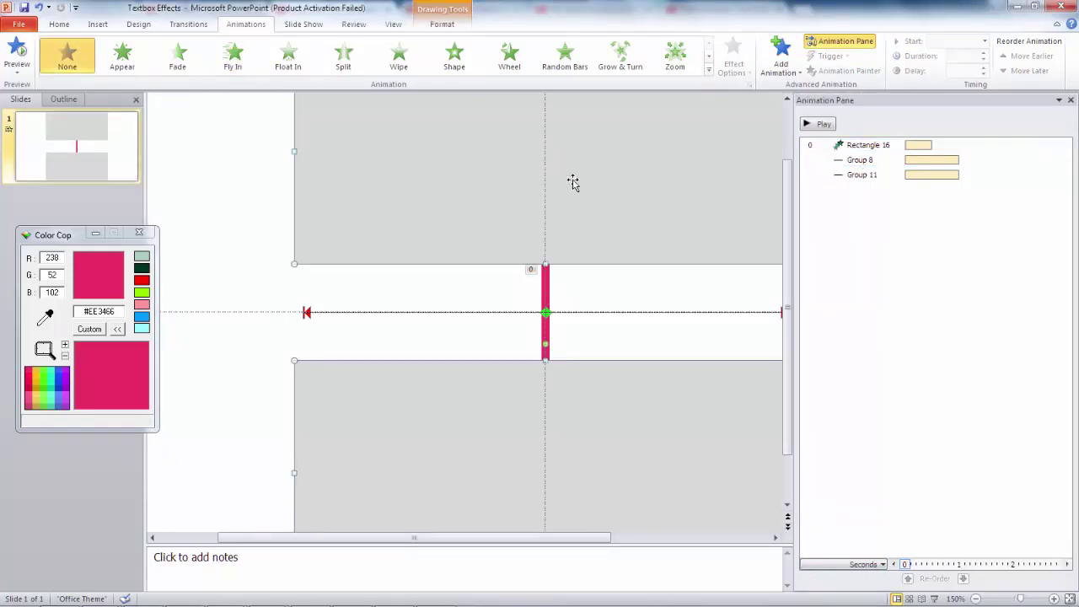
{"action": "left_click", "coordinate": [443, 25]}
{"action": "left_click", "coordinate": [862, 69]}
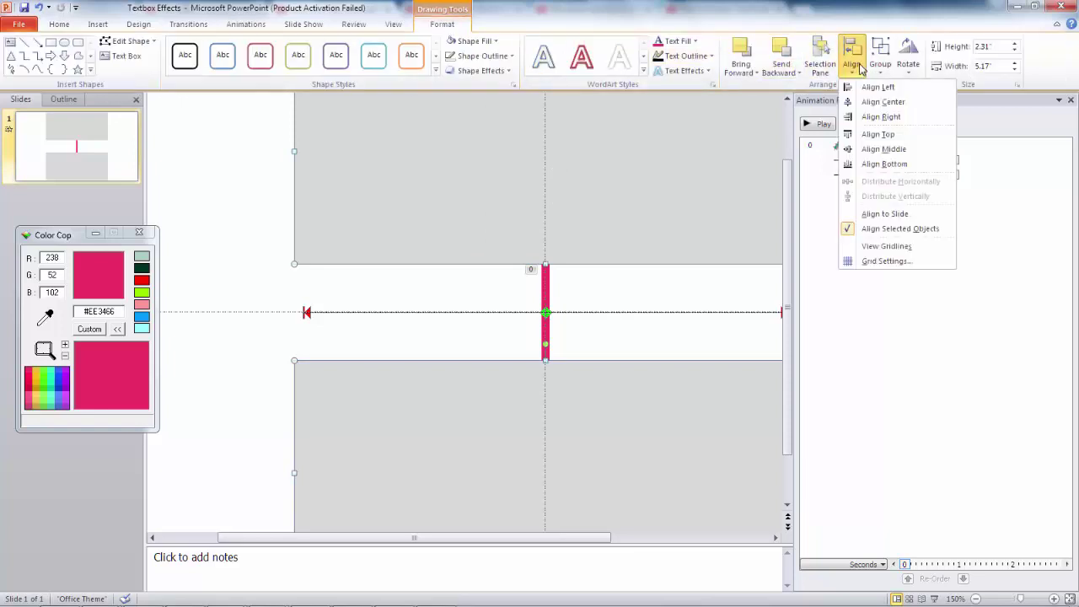
{"action": "left_click", "coordinate": [782, 73]}
{"action": "left_click", "coordinate": [741, 71]}
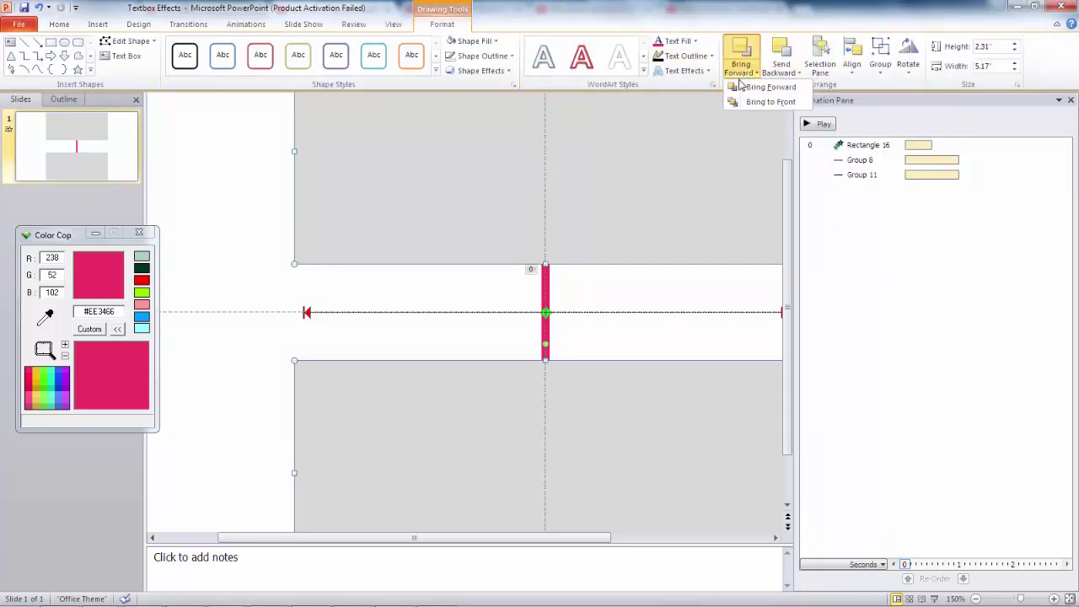
- Bring the grey rectangles to the front and preview the animation
{"action": "left_click", "coordinate": [752, 101]}
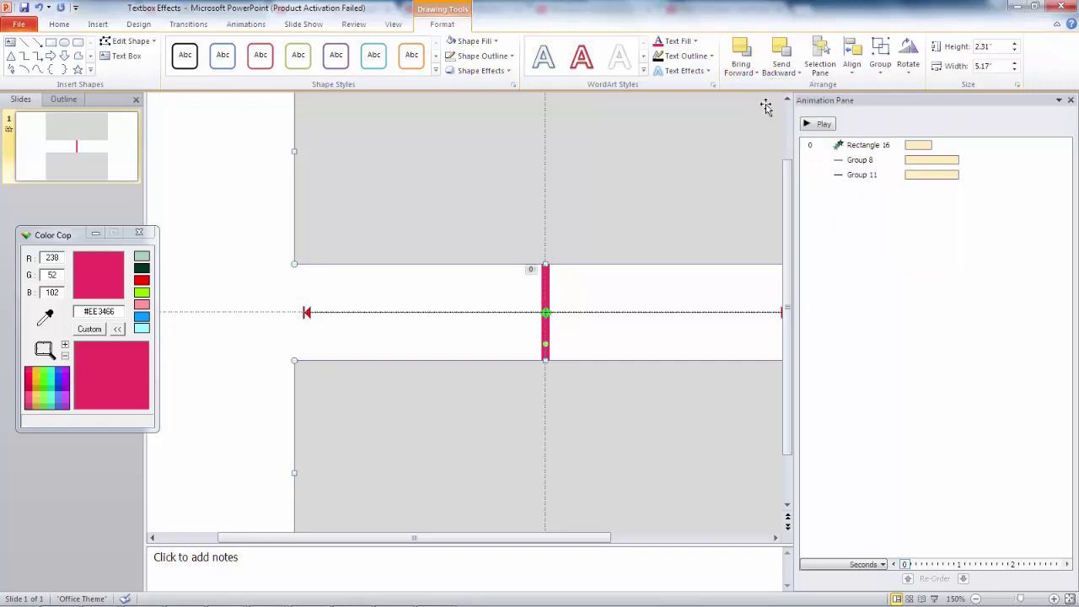
{"action": "left_click", "coordinate": [822, 124]}
{"action": "left_click", "coordinate": [820, 125]}
{"action": "left_click", "coordinate": [236, 221]}
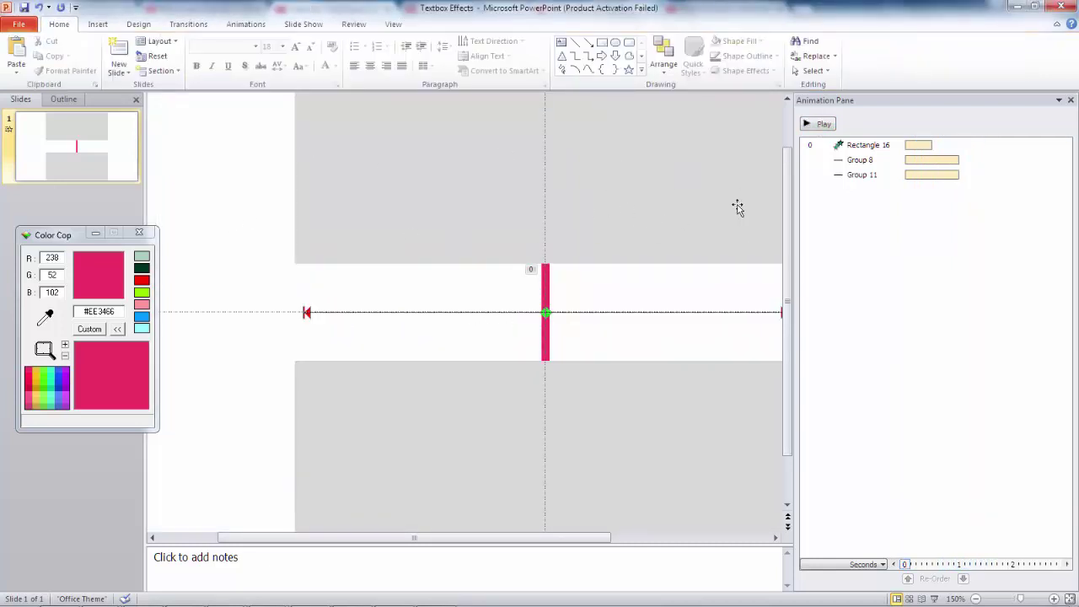
- Give the pink bar copy a Disappear exit, second in order, With Previous, at 0.5 s
{"action": "left_click", "coordinate": [247, 25]}
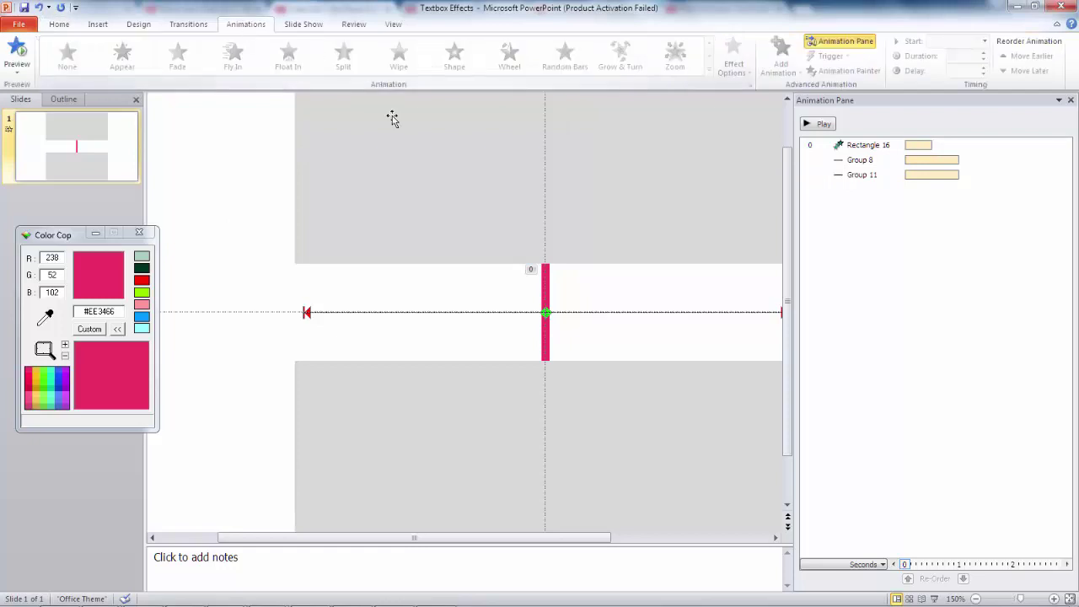
{"action": "left_click", "coordinate": [546, 277]}
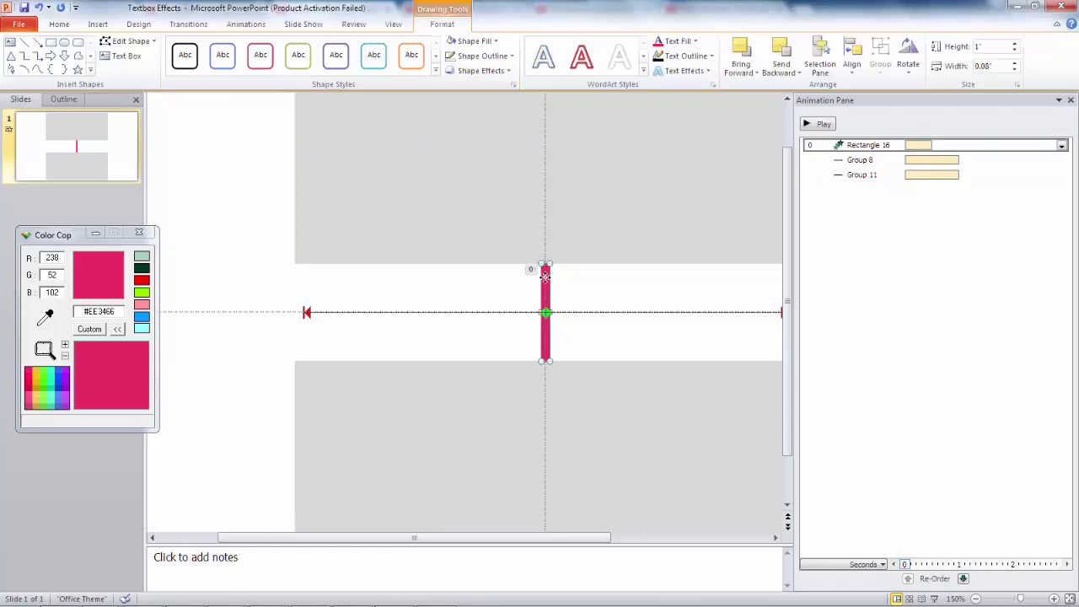
{"action": "left_click", "coordinate": [242, 25]}
{"action": "left_click", "coordinate": [777, 57]}
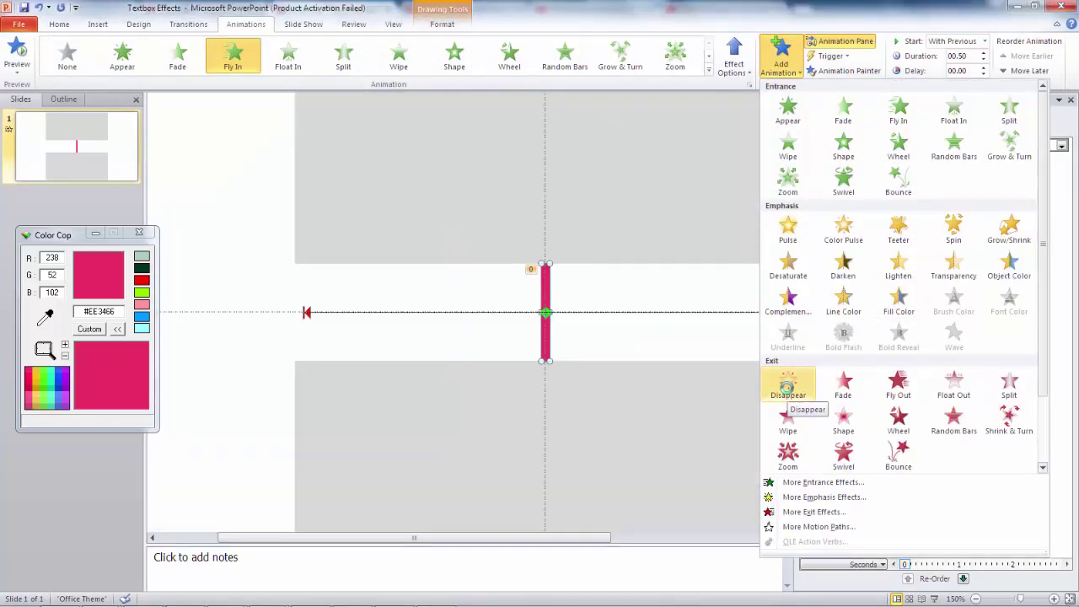
{"action": "left_click", "coordinate": [788, 389]}
{"action": "left_click", "coordinate": [878, 190]}
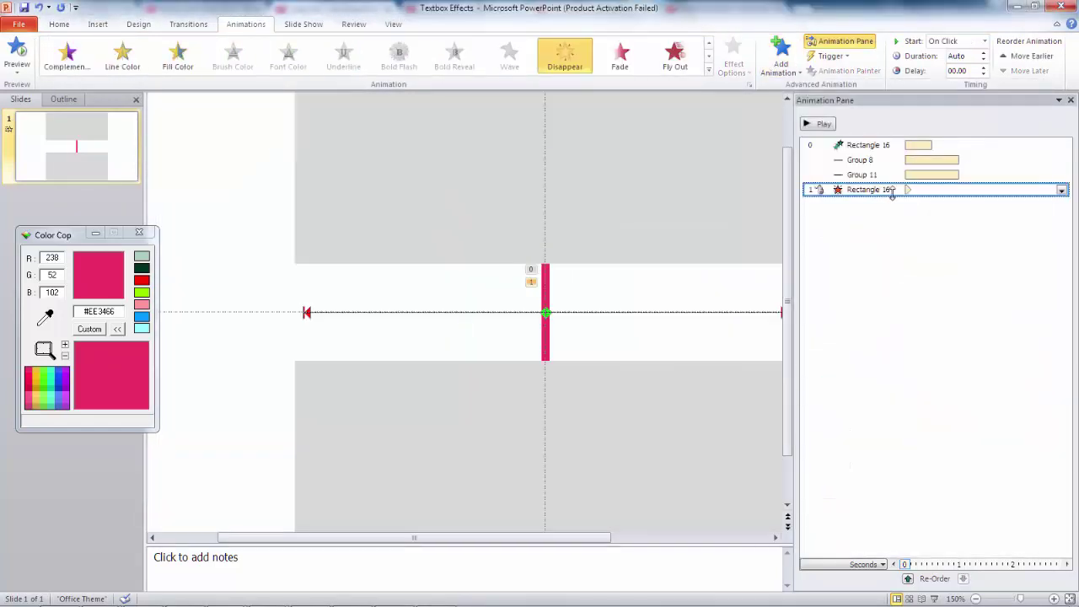
{"action": "left_click_drag", "start_coordinate": [892, 192], "coordinate": [904, 157]}
{"action": "left_click", "coordinate": [951, 41]}
{"action": "left_click", "coordinate": [952, 67]}
{"action": "left_click_drag", "start_coordinate": [910, 159], "coordinate": [936, 165]}
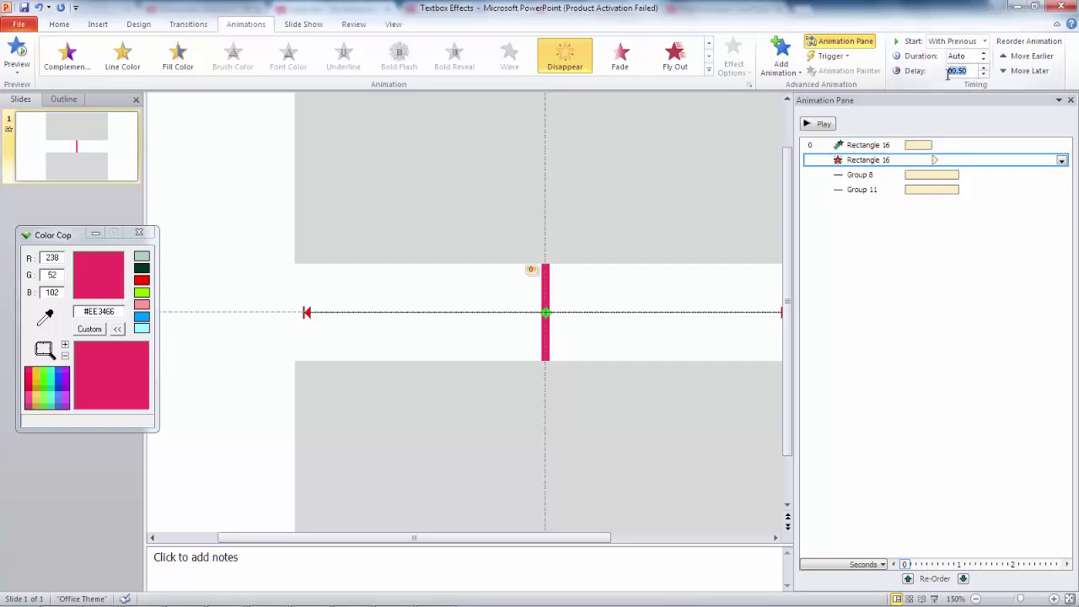
- Delay the Group 8 motion path to start 0.5 seconds later
{"action": "left_click", "coordinate": [897, 176]}
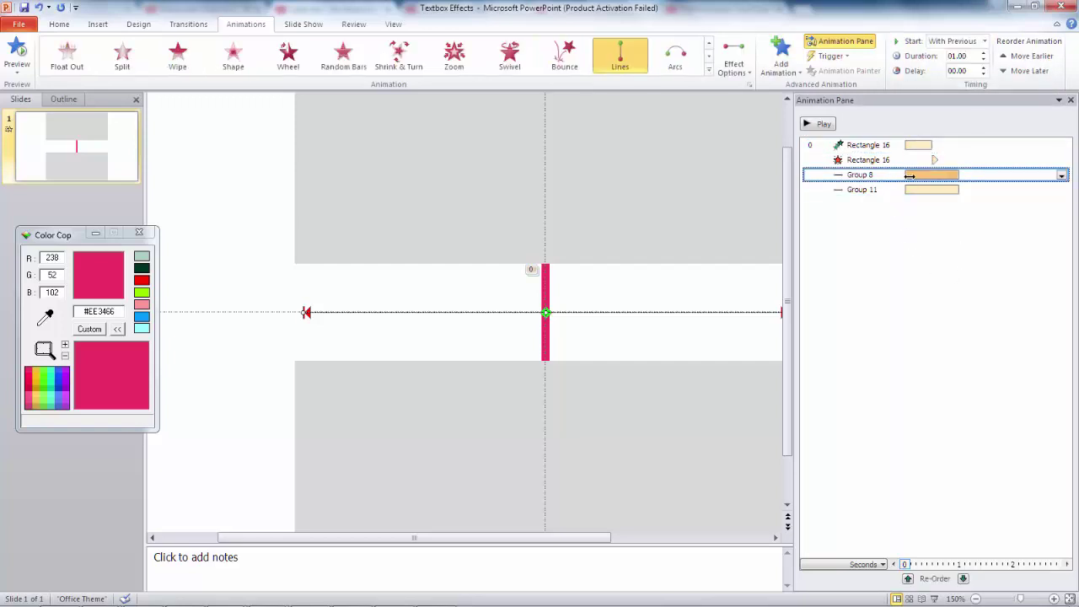
{"action": "mouse_move", "coordinate": [926, 176]}
{"action": "left_mouse_down"}
{"action": "mouse_move", "coordinate": [953, 176]}
{"action": "mouse_move", "coordinate": [938, 189]}
{"action": "left_mouse_up"}
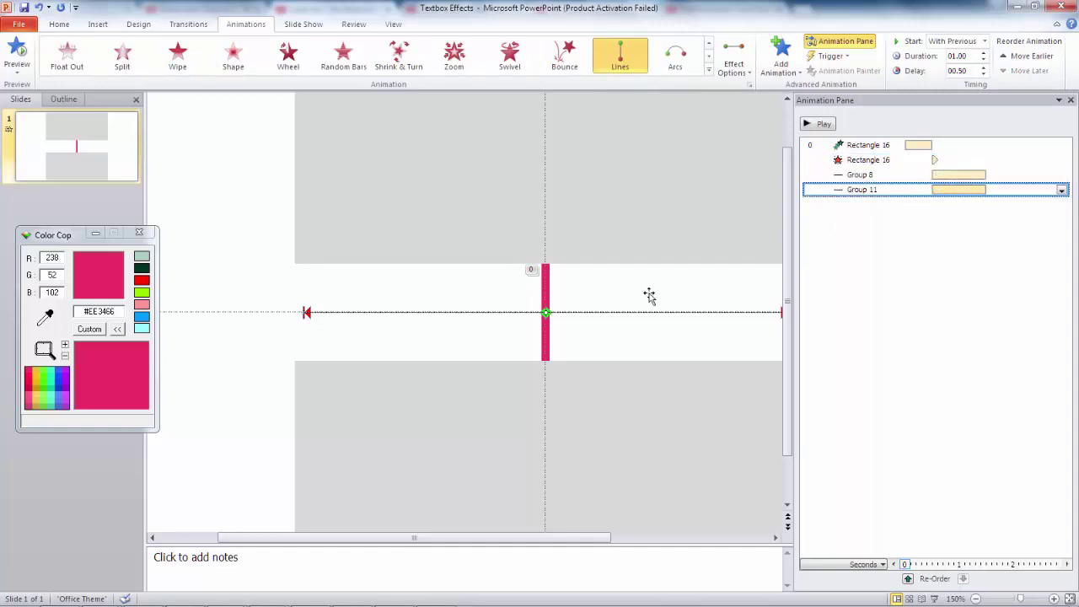
{"action": "scroll", "coordinate": [648, 291], "scroll_direction": "down", "scroll_amount": 5}
{"action": "left_click_drag", "start_coordinate": [741, 376], "coordinate": [626, 318]}
- Give Group 8 and Group 11 an Appear entrance starting With Previous
{"action": "left_click", "coordinate": [801, 424]}
{"action": "left_click", "coordinate": [623, 344]}
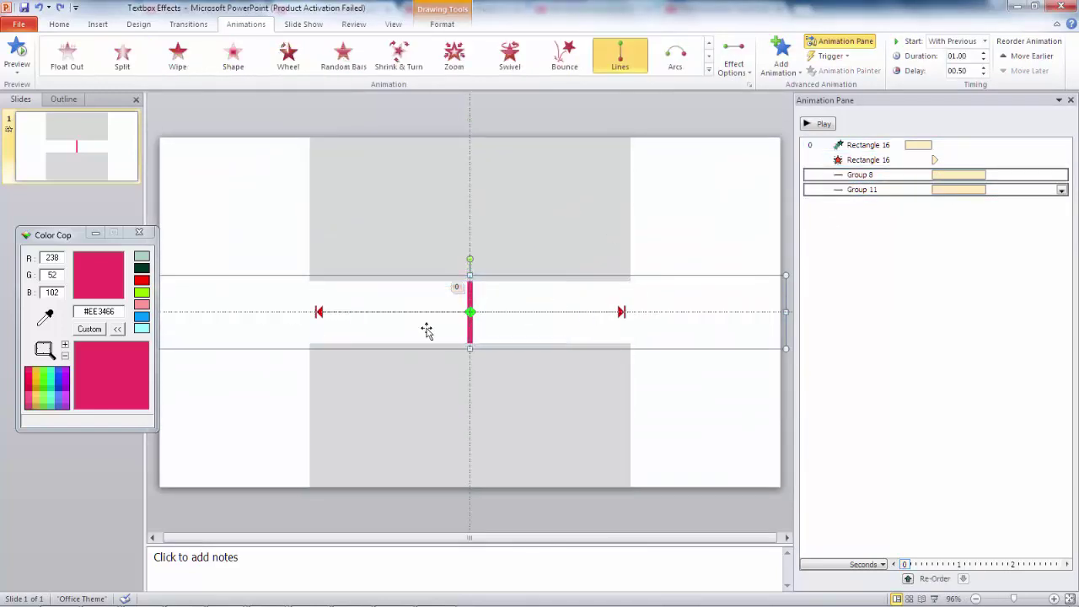
{"action": "left_click", "coordinate": [781, 59]}
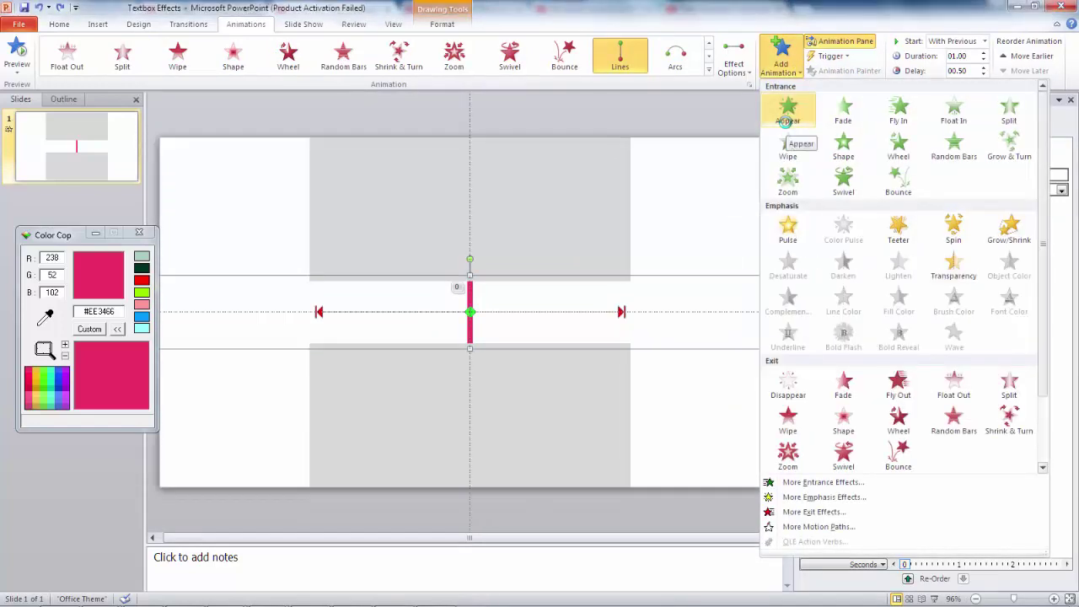
{"action": "left_click", "coordinate": [786, 118]}
{"action": "left_click", "coordinate": [948, 42]}
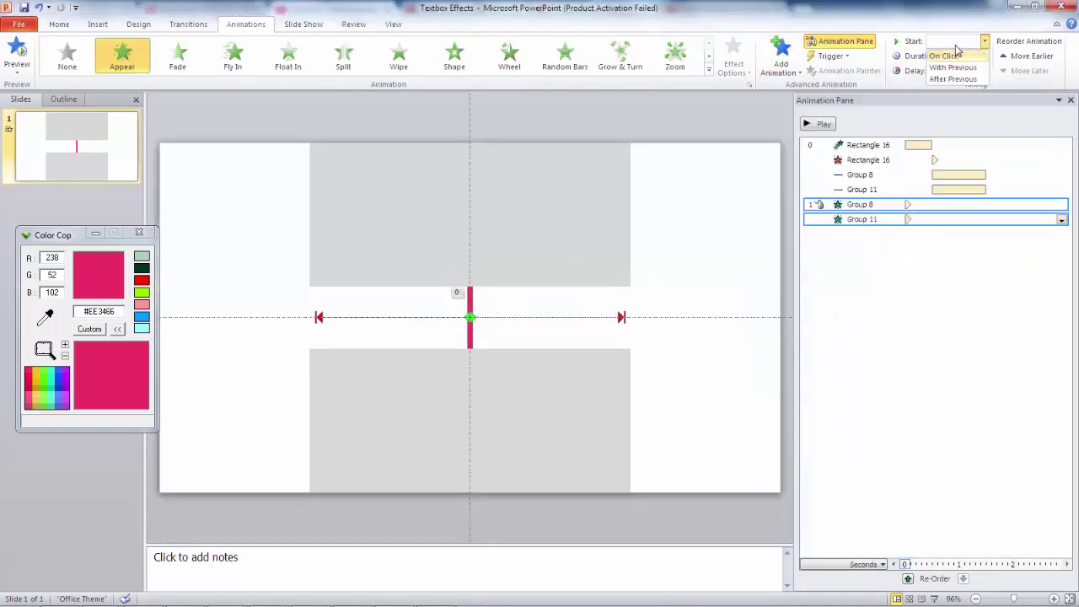
{"action": "left_click", "coordinate": [954, 69]}
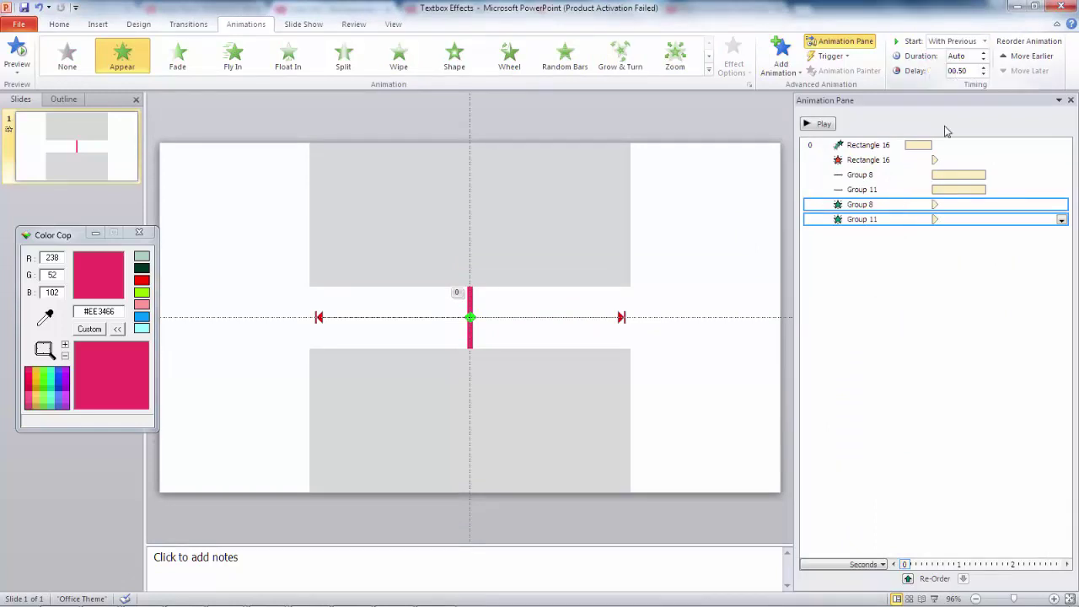
- Move both line motion paths below the Appear effects and preview the result
{"action": "left_click", "coordinate": [884, 175]}
{"action": "left_click", "coordinate": [890, 189], "text": "ctrl"}
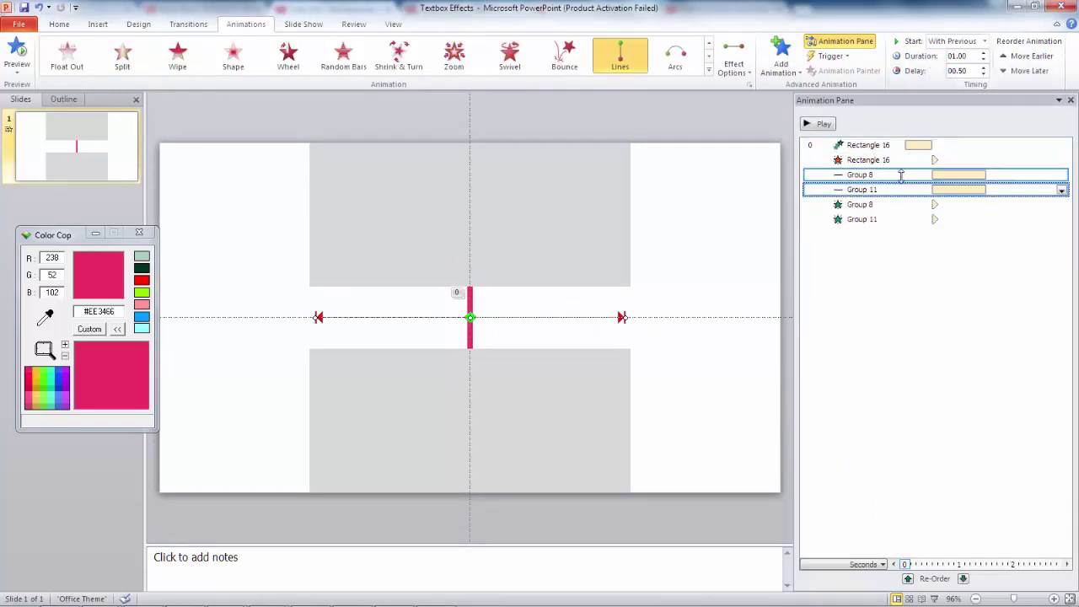
{"action": "left_click_drag", "start_coordinate": [900, 175], "coordinate": [906, 243]}
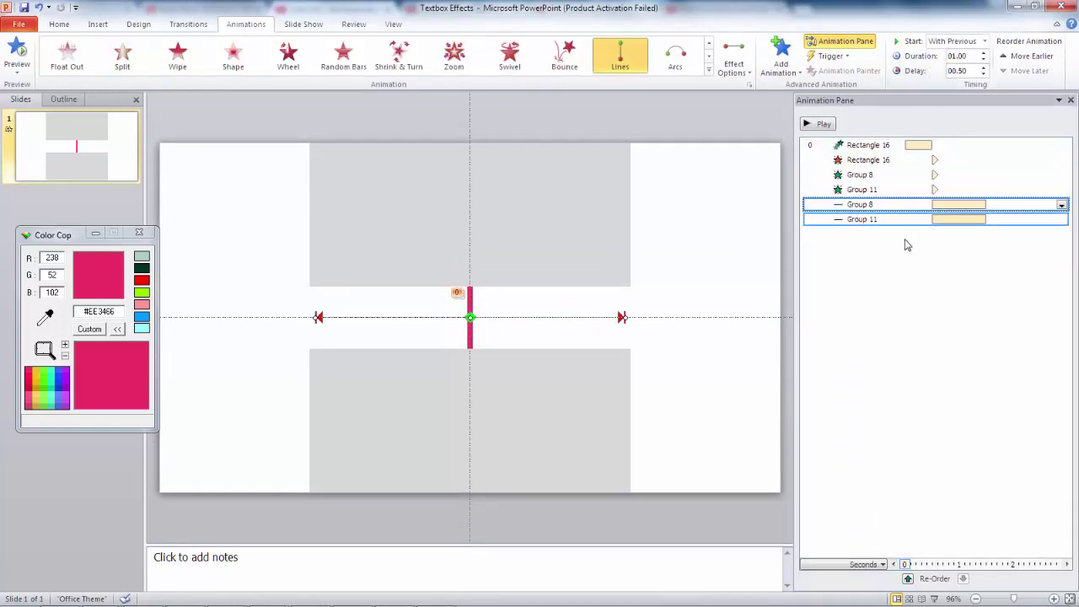
{"action": "left_click", "coordinate": [823, 125]}
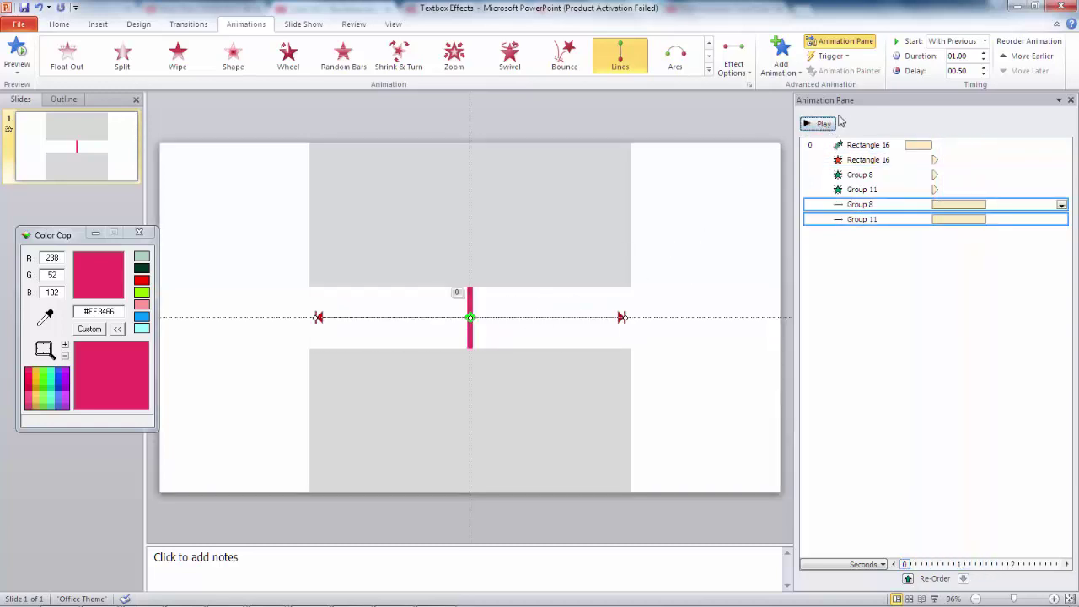
{"action": "left_click", "coordinate": [824, 124]}
{"action": "left_click", "coordinate": [822, 124]}
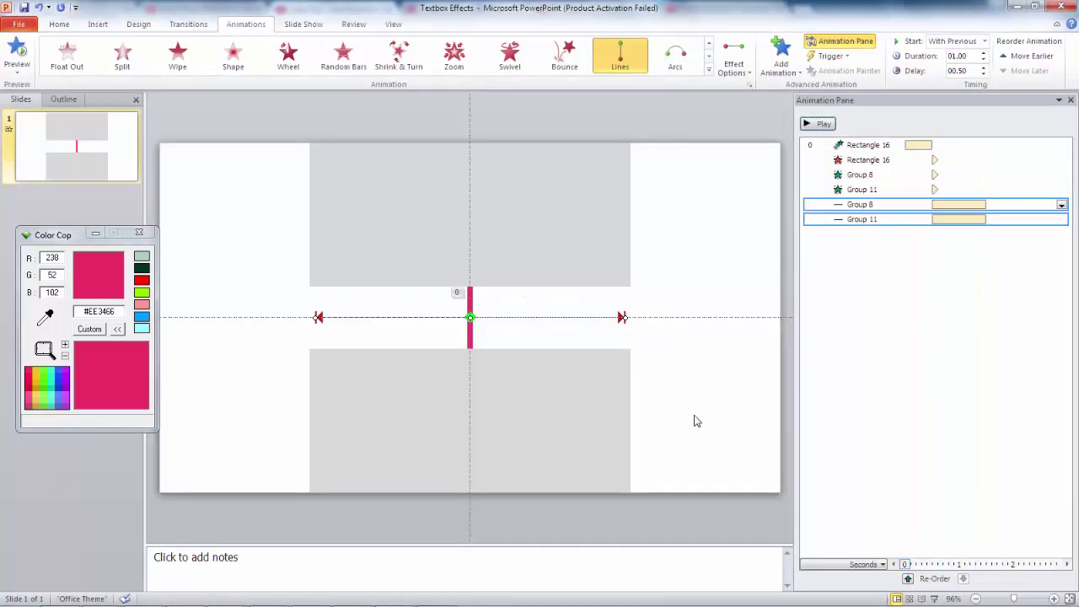
{"action": "left_click_drag", "start_coordinate": [677, 441], "coordinate": [285, 240]}
{"action": "scroll", "coordinate": [475, 320], "scroll_direction": "up", "scroll_amount": 4, "text": "ctrl"}
- Give the text box and Rectangles 3 and 6 an Appear entrance With Previous
{"action": "left_click", "coordinate": [470, 359]}
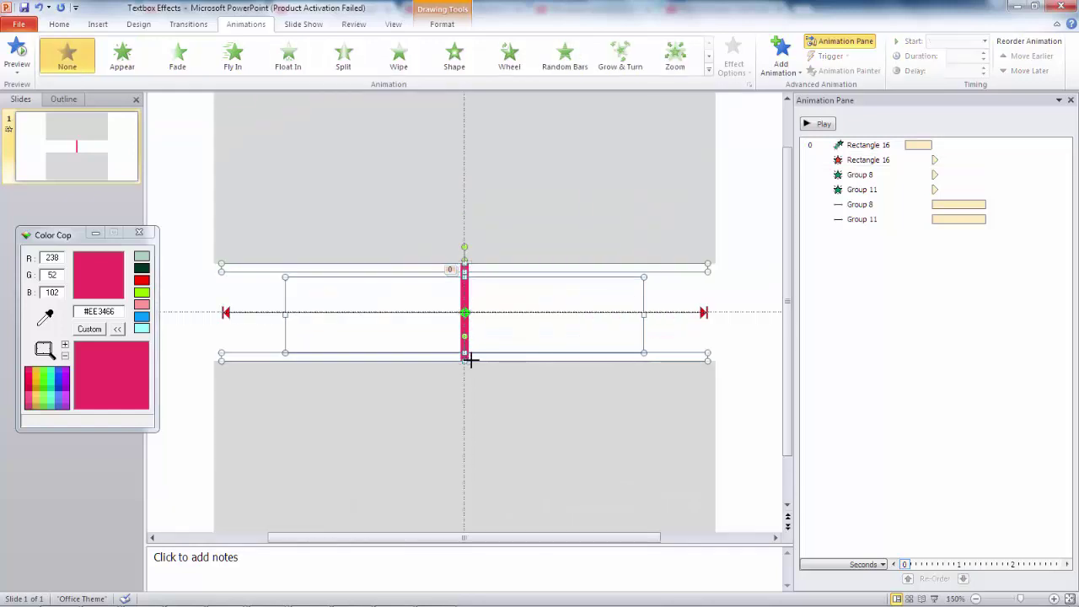
{"action": "left_click", "coordinate": [782, 64]}
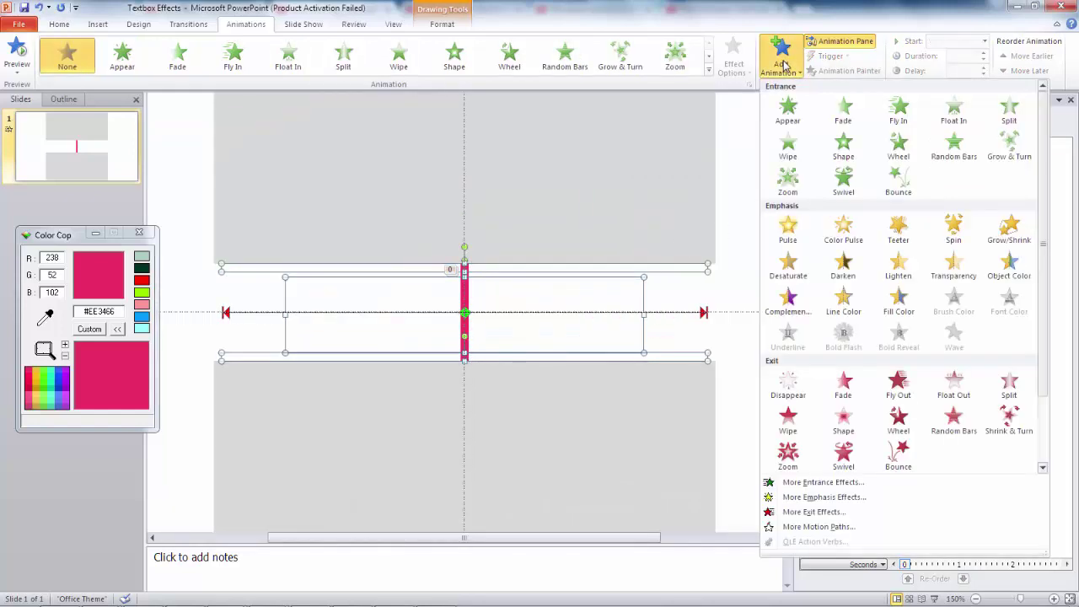
{"action": "left_click", "coordinate": [786, 119]}
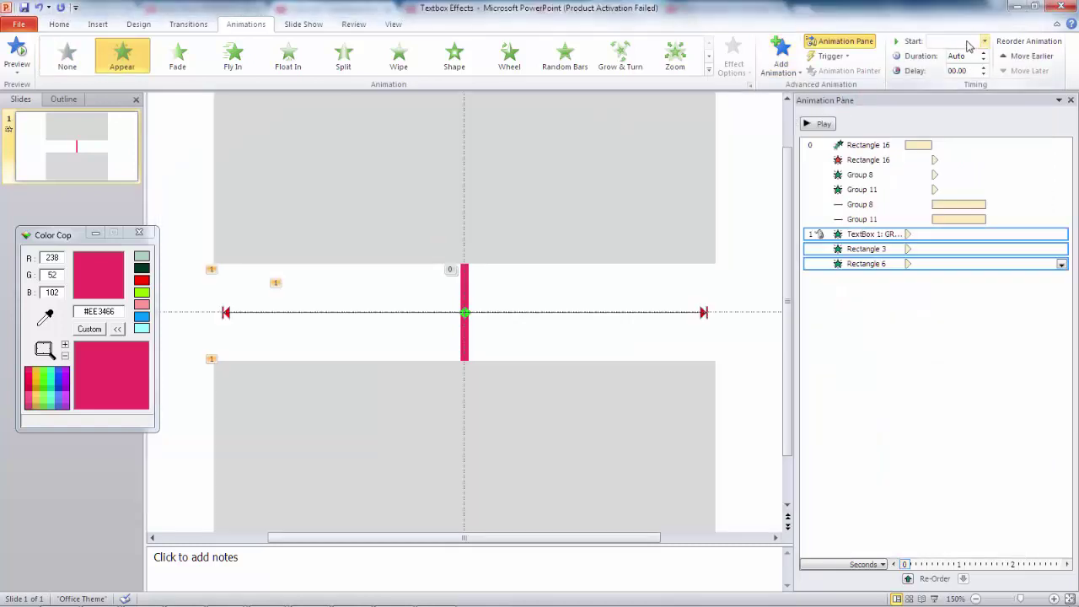
{"action": "left_click", "coordinate": [956, 67]}
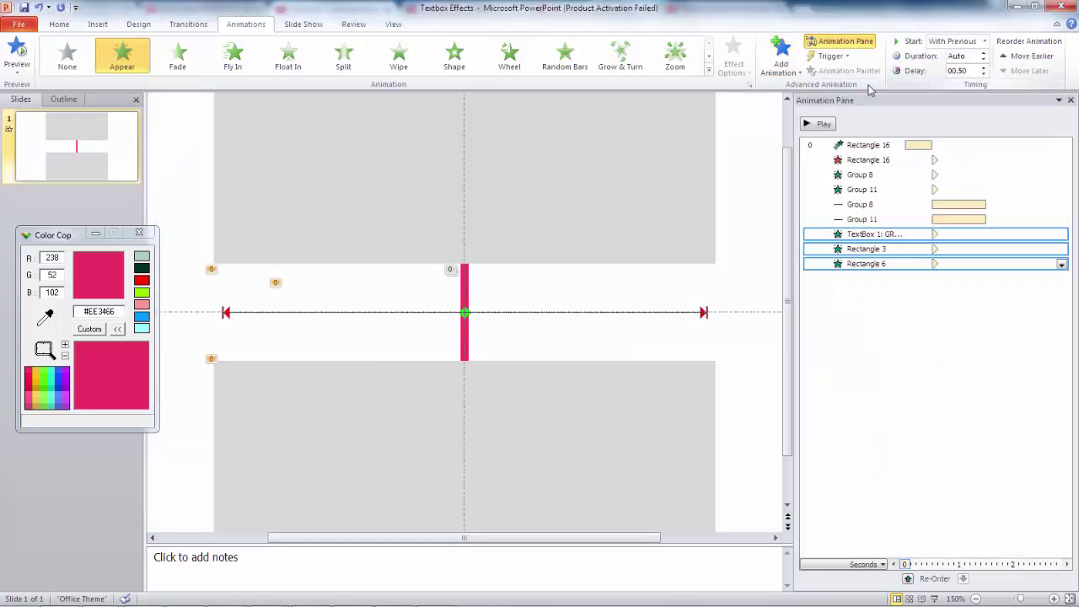
{"action": "left_click", "coordinate": [817, 125]}
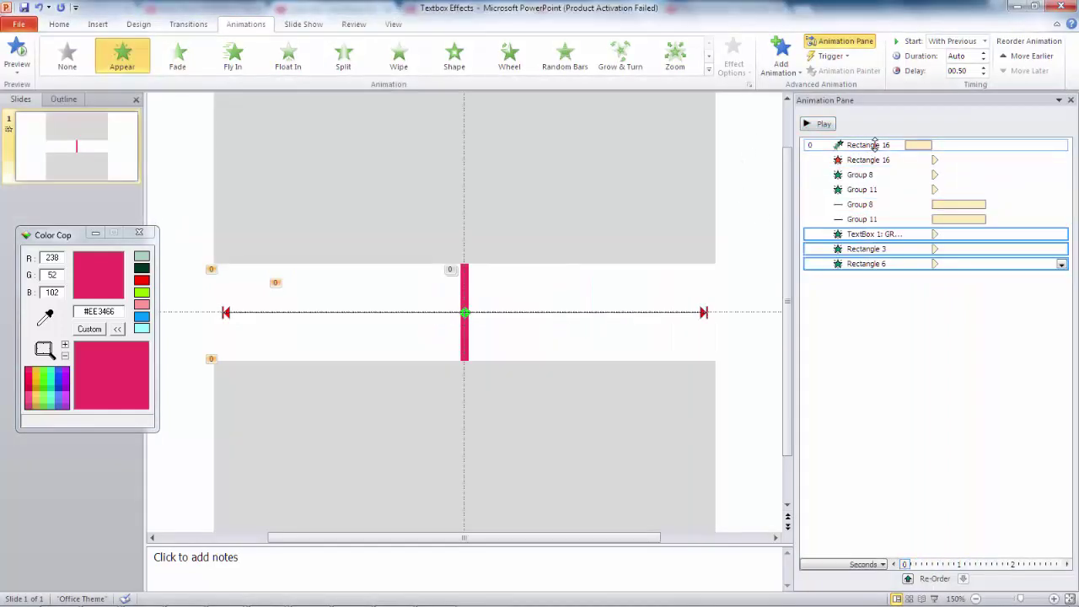
- Set Rectangle 16's Fly In smooth end to 0.5 sec and preview
{"action": "left_click", "coordinate": [879, 144]}
{"action": "double_click", "coordinate": [867, 145]}
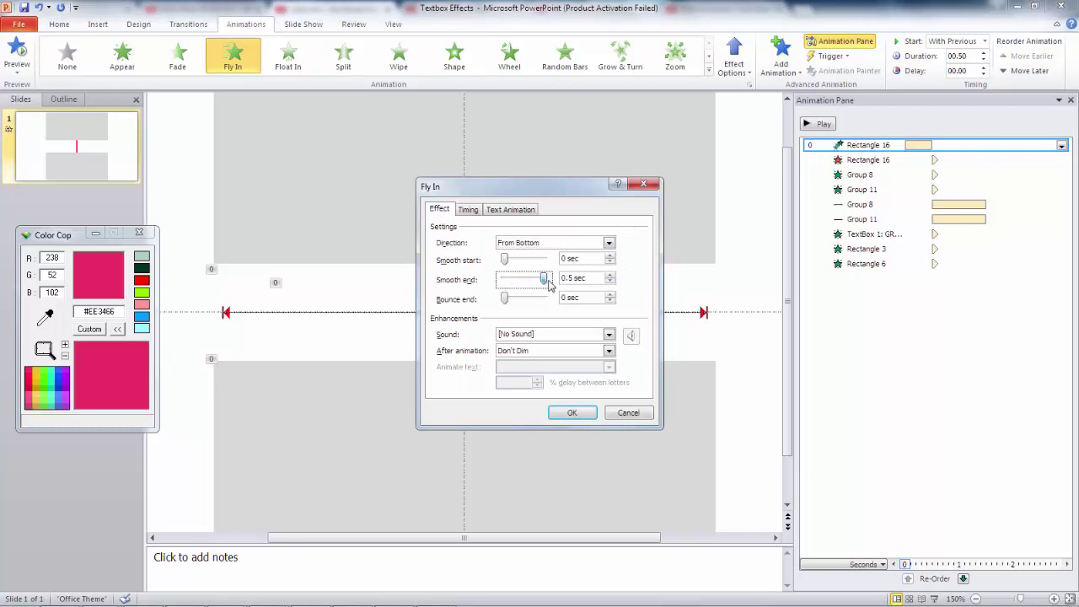
{"action": "left_click", "coordinate": [573, 413]}
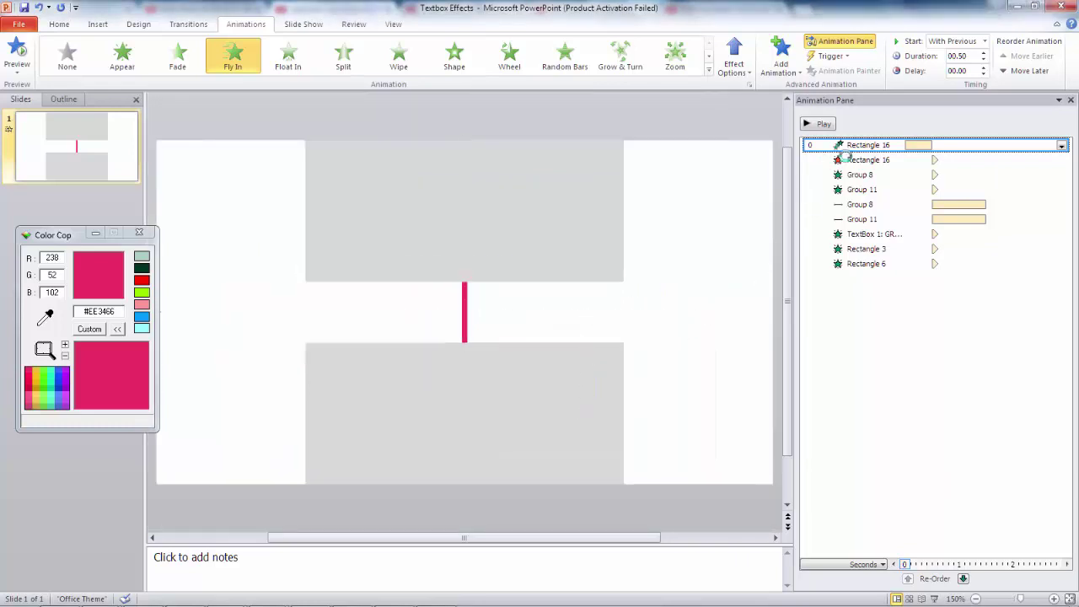
{"action": "left_click", "coordinate": [823, 124]}
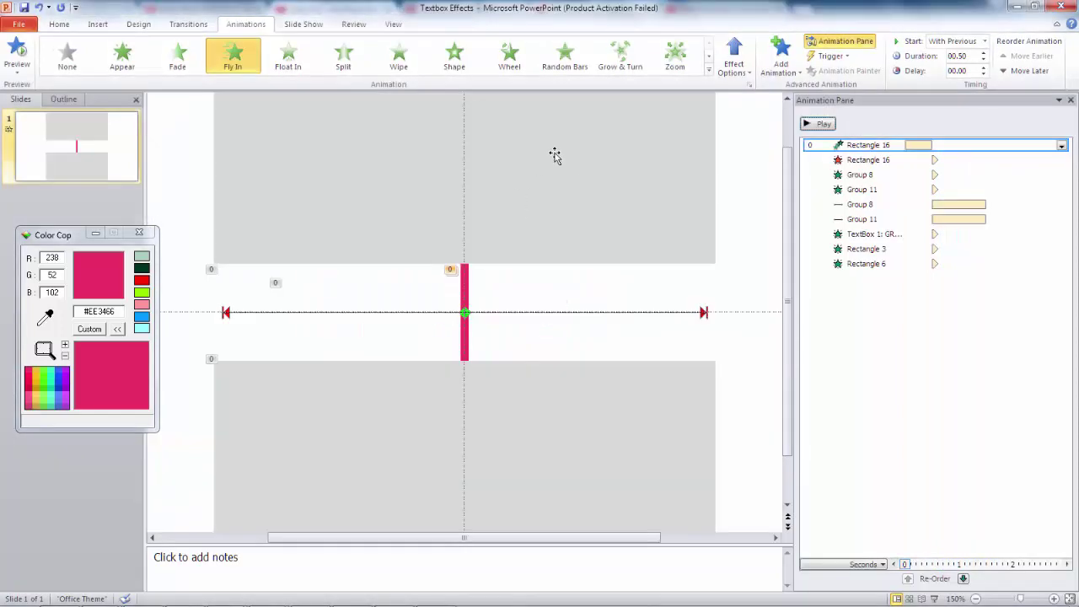
- Fill the grey cover rectangles with white and preview the animation
{"action": "left_click", "coordinate": [555, 154]}
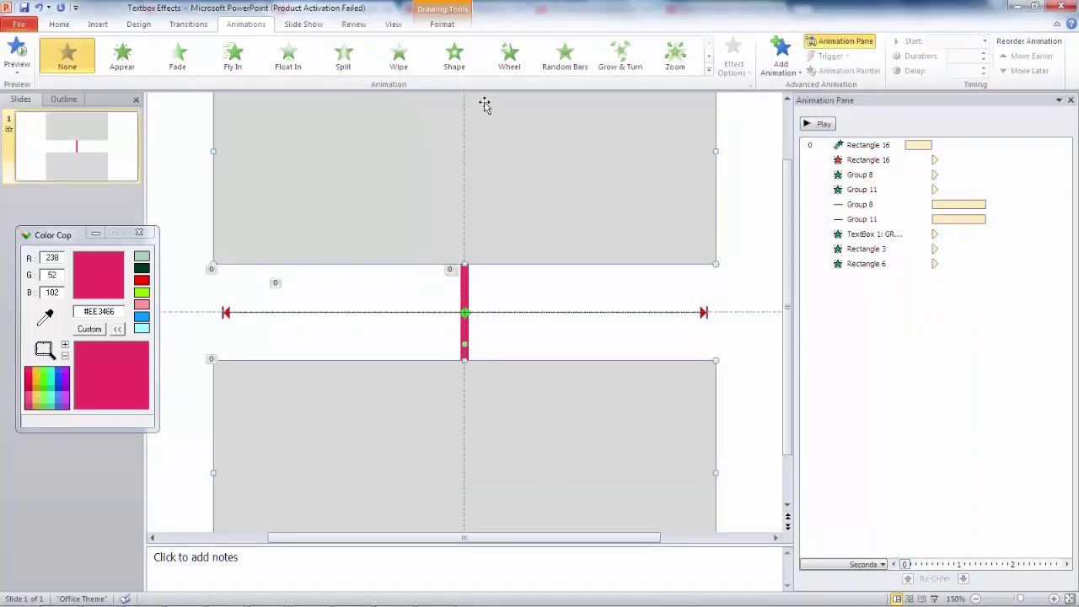
{"action": "left_click", "coordinate": [443, 25]}
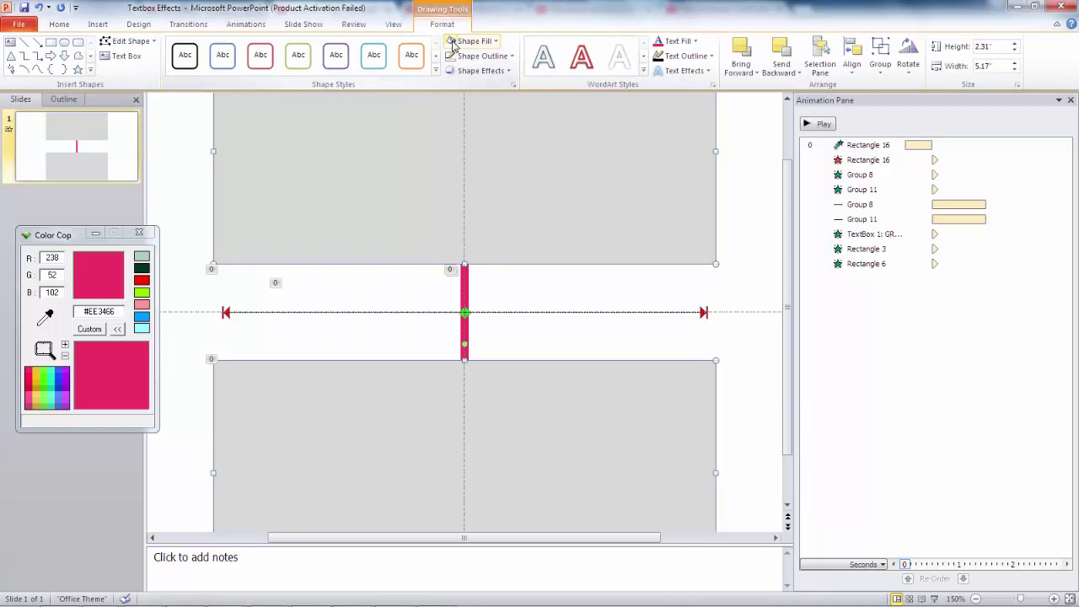
{"action": "left_click", "coordinate": [453, 42]}
{"action": "left_click", "coordinate": [814, 124]}
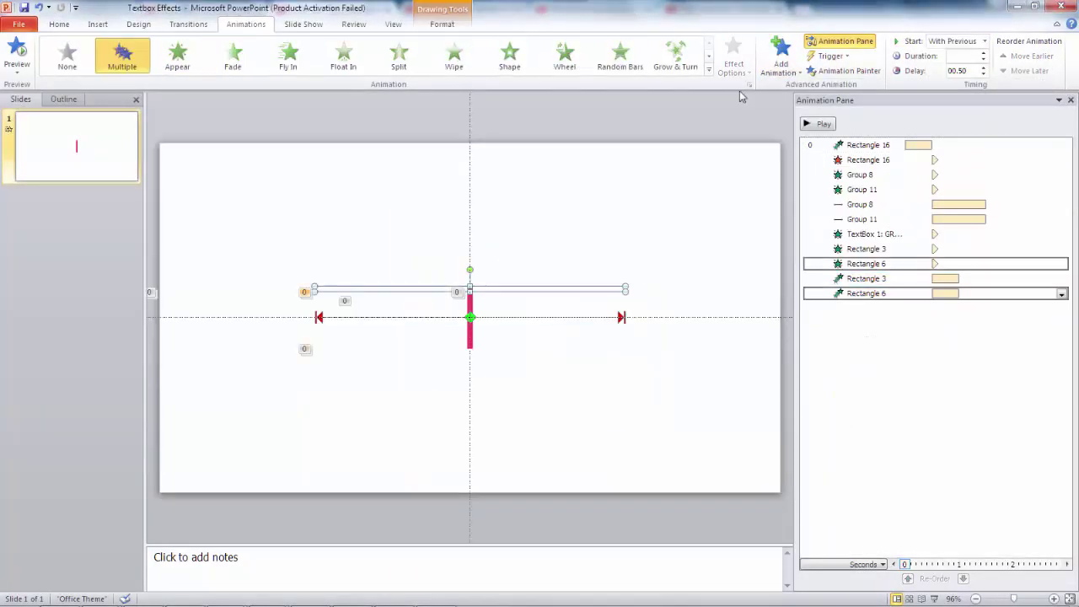
- Start Rectangle 3's fly-in With Previous, from the left, over 1 second, and preview it
{"action": "left_click", "coordinate": [733, 56]}
{"action": "left_click", "coordinate": [756, 168]}
{"action": "left_click", "coordinate": [984, 52]}
{"action": "left_click", "coordinate": [983, 52]}
{"action": "left_click", "coordinate": [819, 125]}
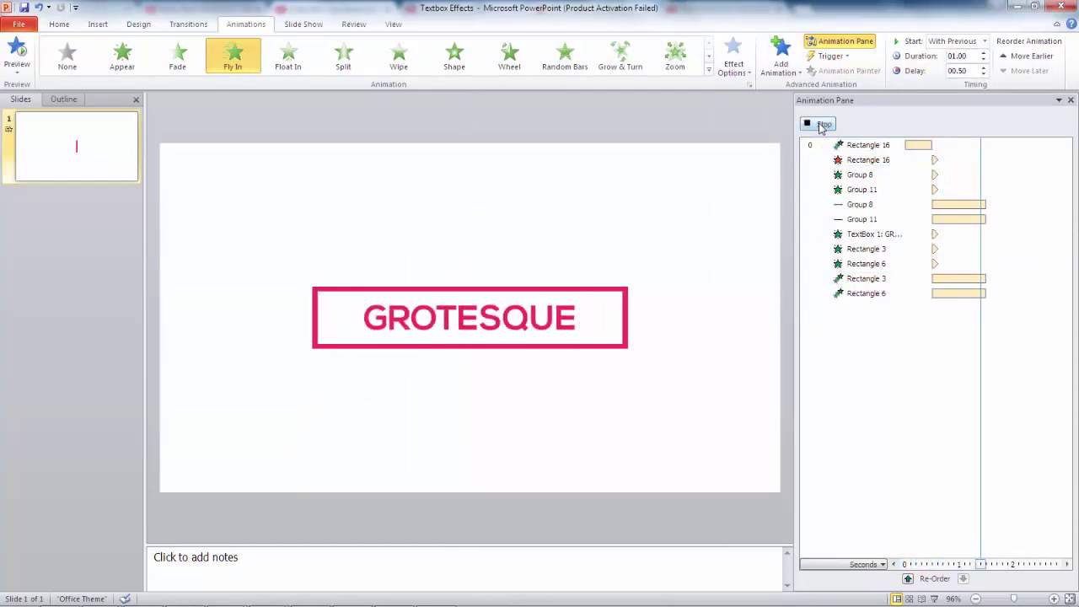
- Make Rectangle 6 fly in from the right, preview, and show the Selection Pane
{"action": "left_click", "coordinate": [733, 56]}
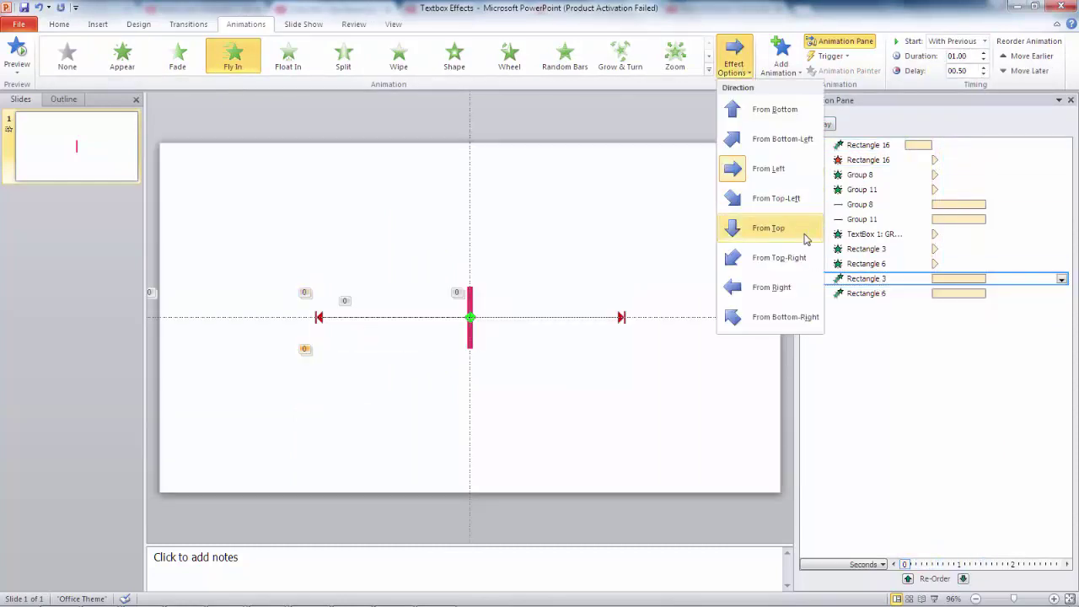
{"action": "left_click", "coordinate": [788, 289]}
{"action": "left_click", "coordinate": [851, 295]}
{"action": "left_click", "coordinate": [733, 55]}
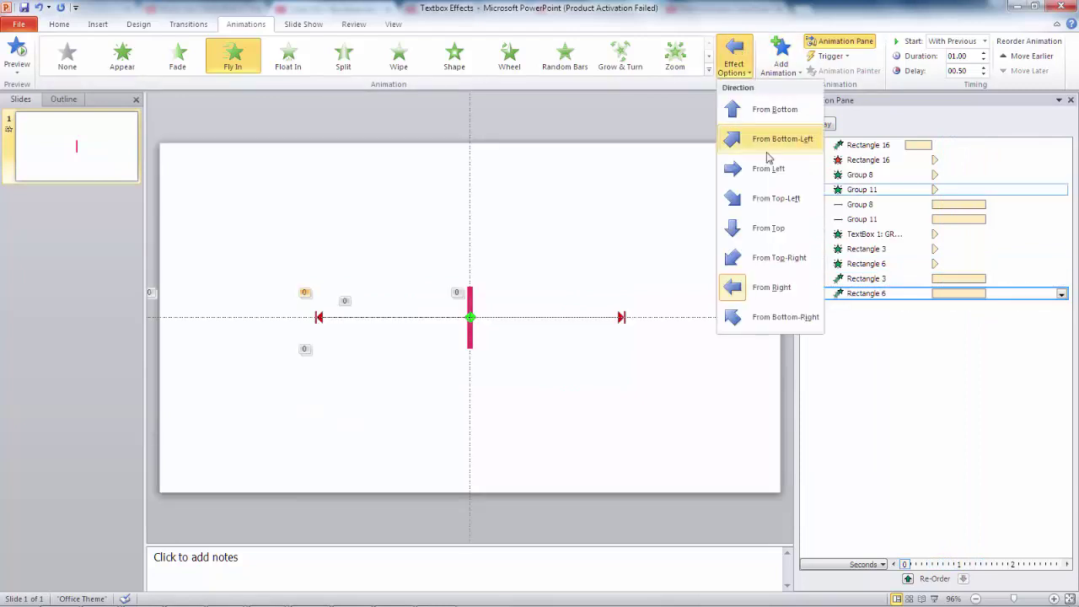
{"action": "left_click", "coordinate": [757, 168]}
{"action": "left_click", "coordinate": [818, 126]}
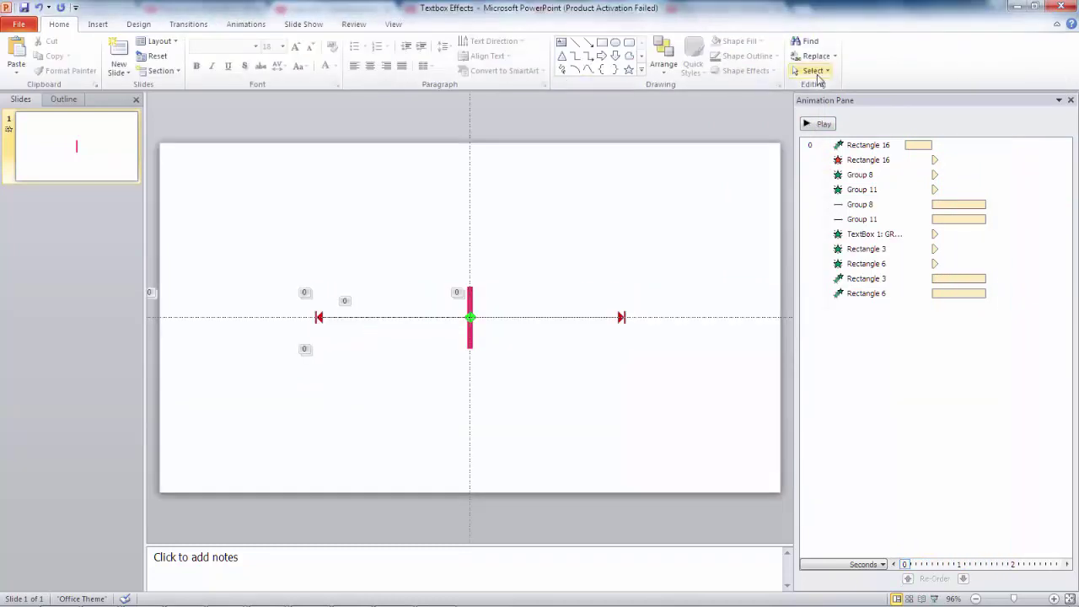
{"action": "left_click", "coordinate": [813, 70]}
{"action": "left_click", "coordinate": [846, 122]}
- Bring the text box to front and replace GROTESQUE with 'SANS SERIF'
{"action": "left_click", "coordinate": [442, 24]}
{"action": "left_click", "coordinate": [741, 73]}
{"action": "left_click", "coordinate": [749, 99]}
{"action": "double_click", "coordinate": [465, 328]}
{"action": "type", "text": "SANS SERIF"}
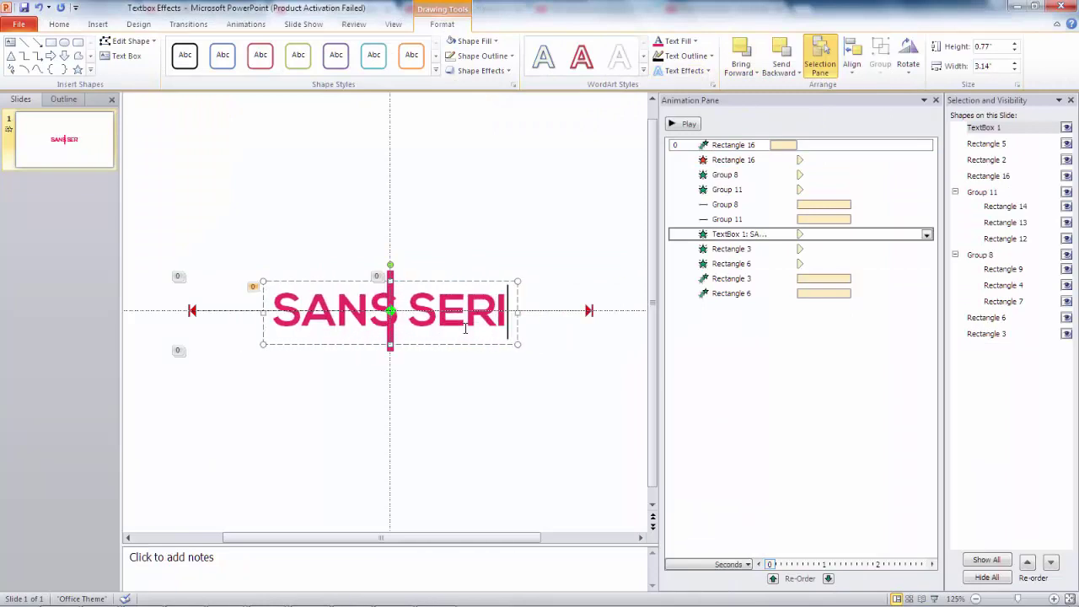
- Send the text box to back, then select the Rectangle 3 and 6 fly-ins to remove them
{"action": "left_click", "coordinate": [743, 73]}
{"action": "left_click", "coordinate": [784, 74]}
{"action": "left_click", "coordinate": [770, 102]}
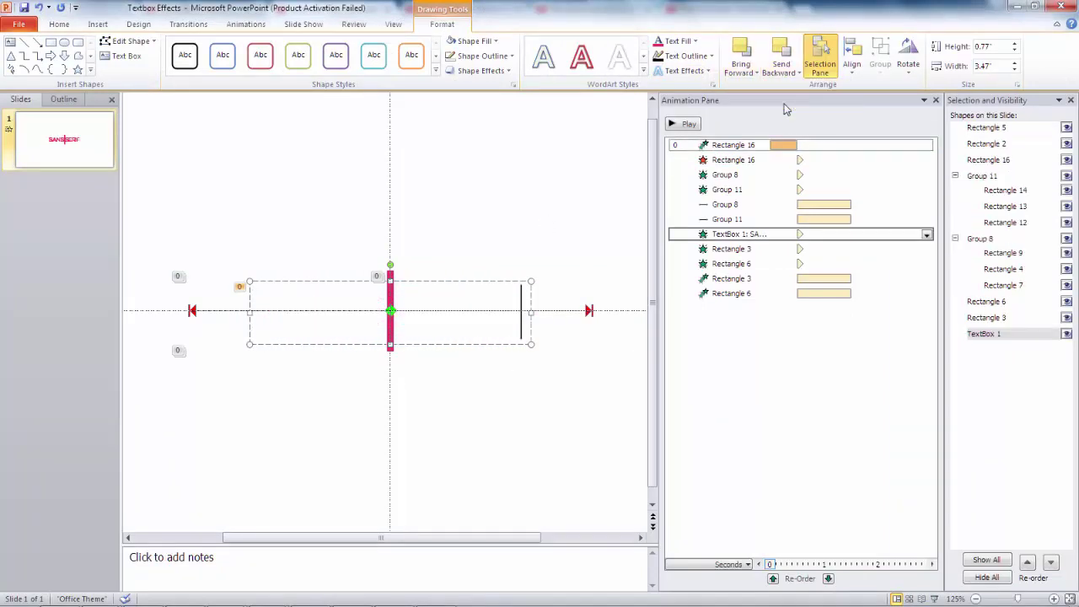
{"action": "left_click", "coordinate": [683, 124]}
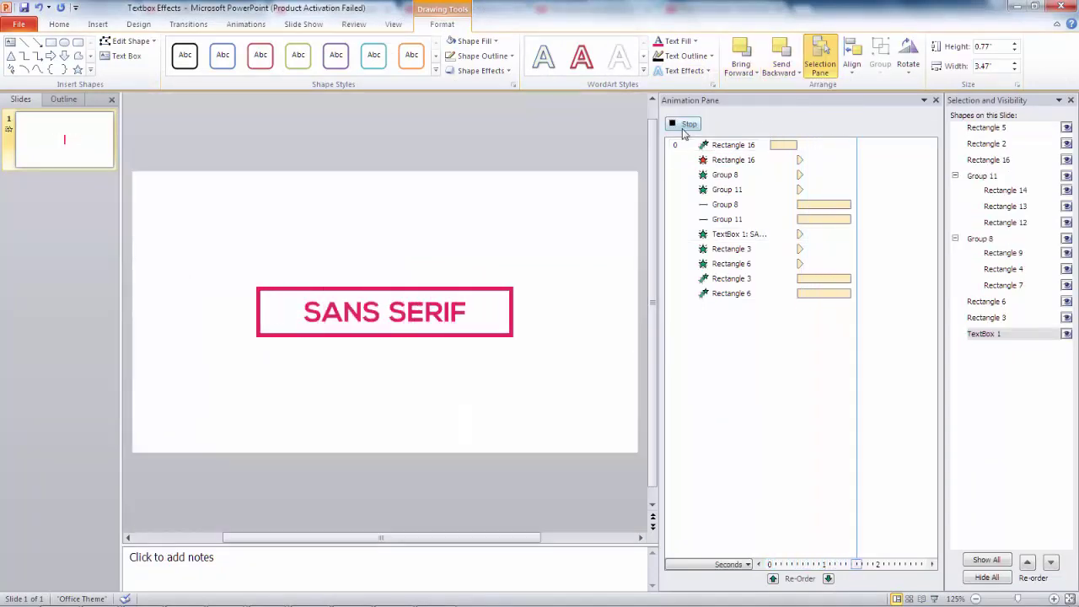
{"action": "left_click", "coordinate": [758, 276]}
{"action": "left_click", "coordinate": [761, 290], "text": "shift"}
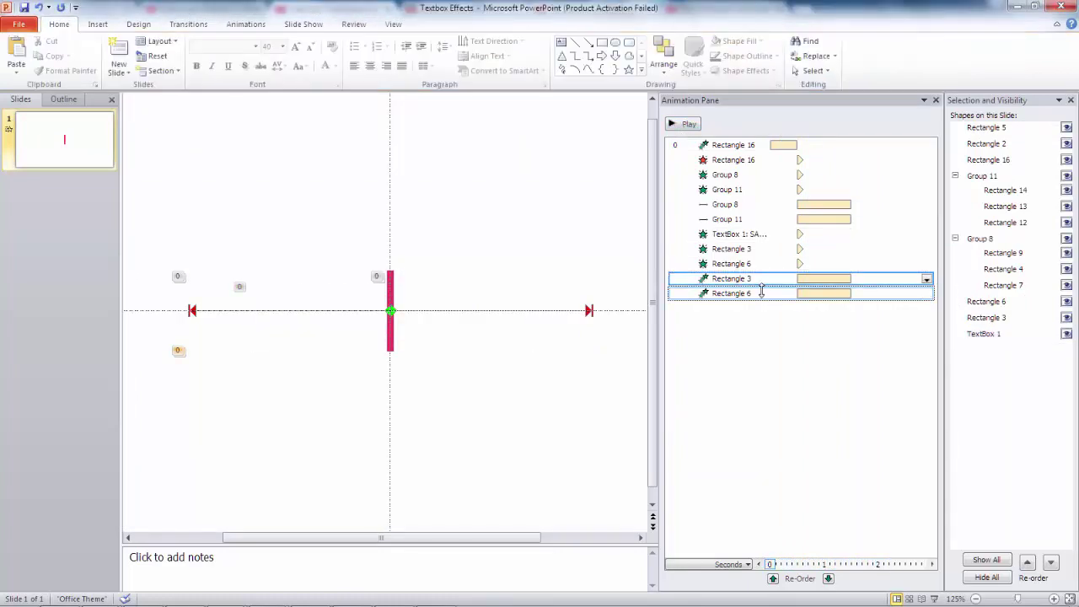
{"action": "left_click", "coordinate": [684, 124]}
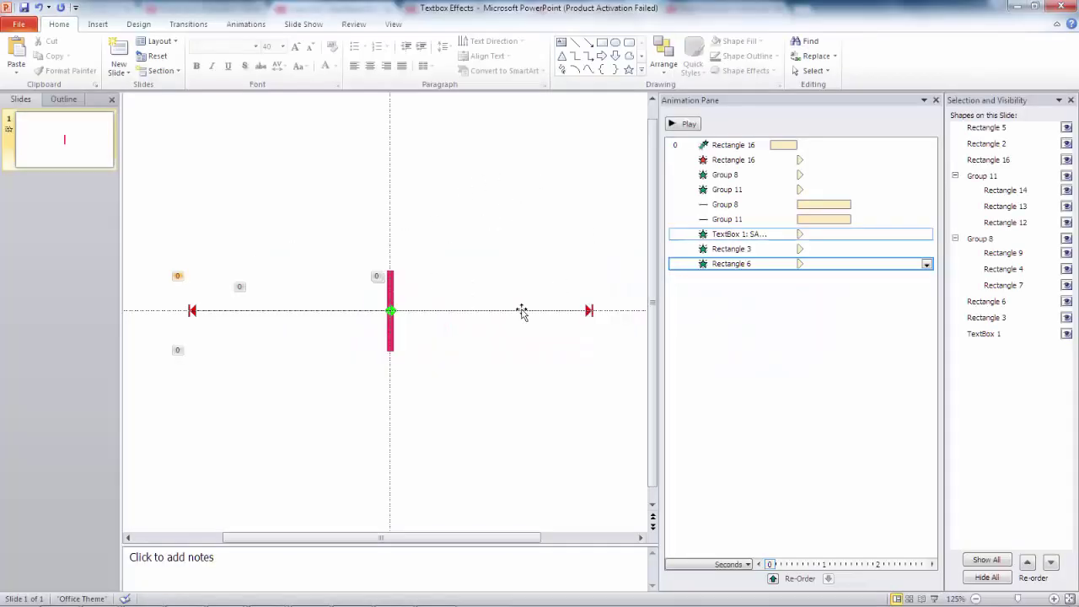
{"action": "scroll", "coordinate": [453, 357], "scroll_direction": "down", "scroll_amount": 5}
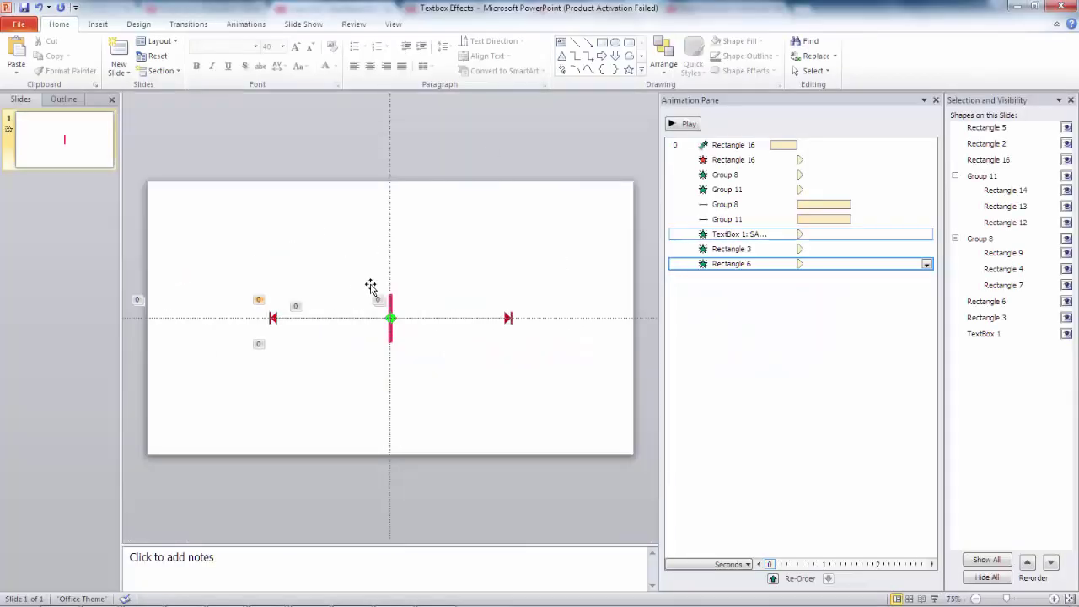